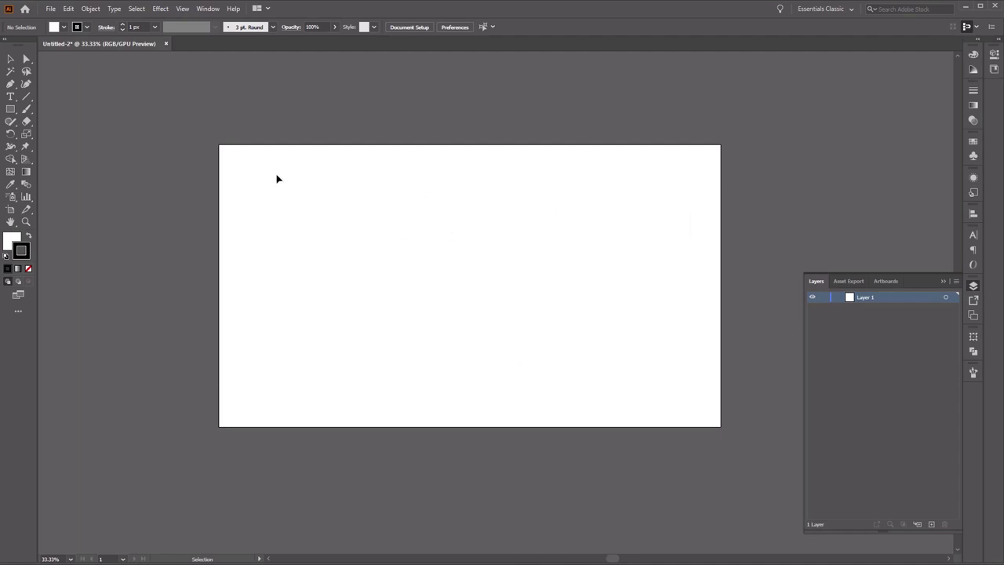
# - Place the image golden-chain_t20_eVgGyW.jpg into the document as a template
pyautogui.click(51, 8)
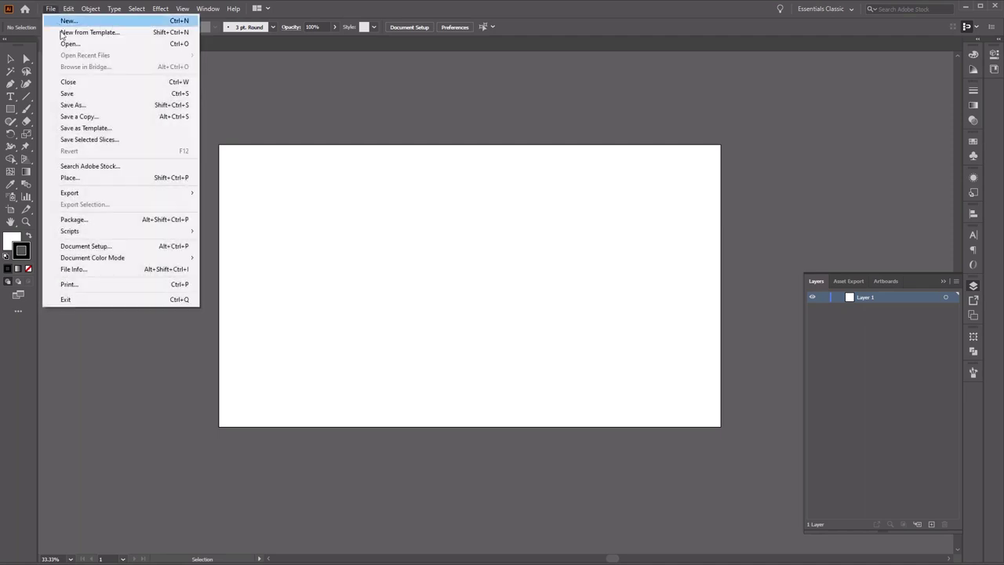
pyautogui.click(142, 180)
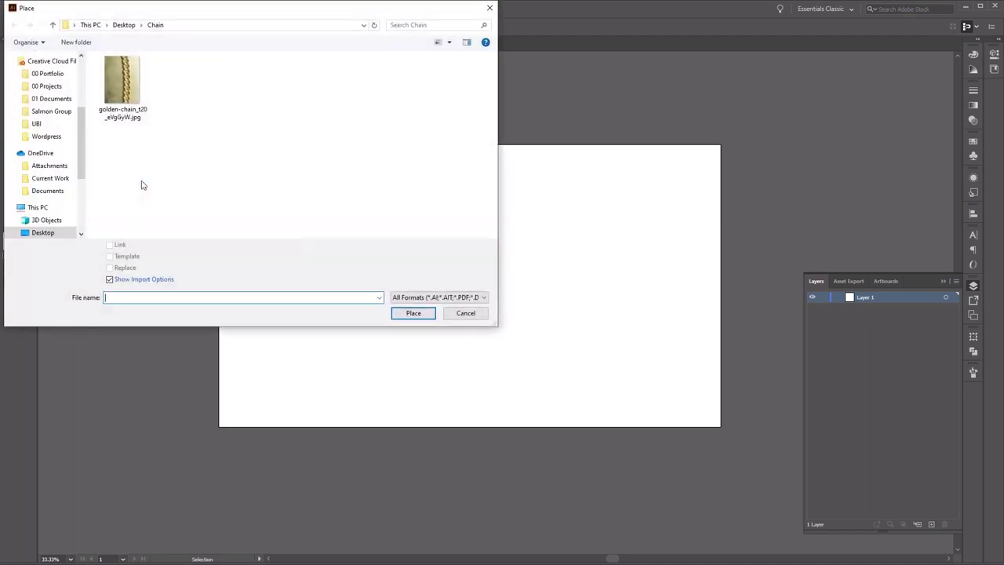
pyautogui.click(130, 92)
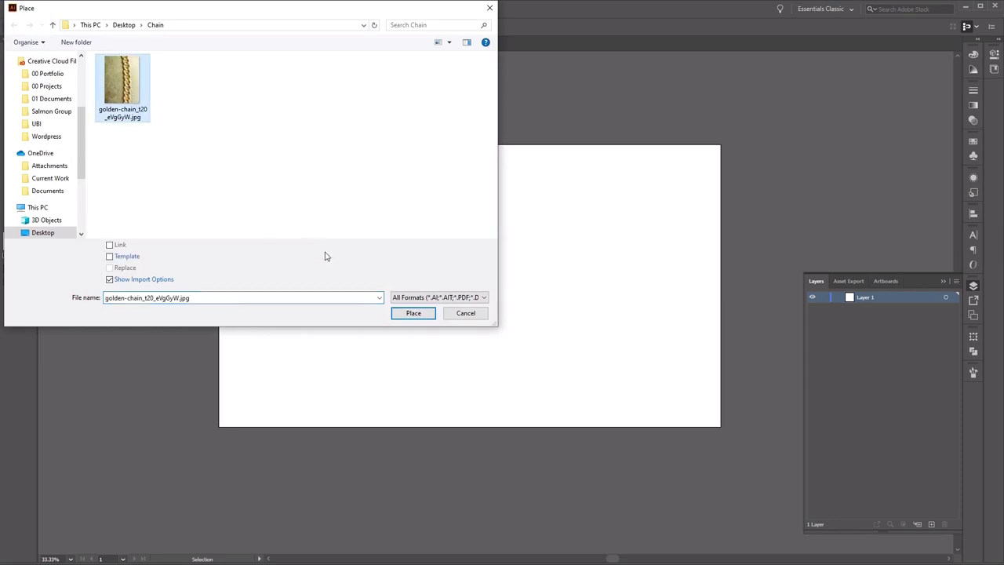
pyautogui.click(128, 258)
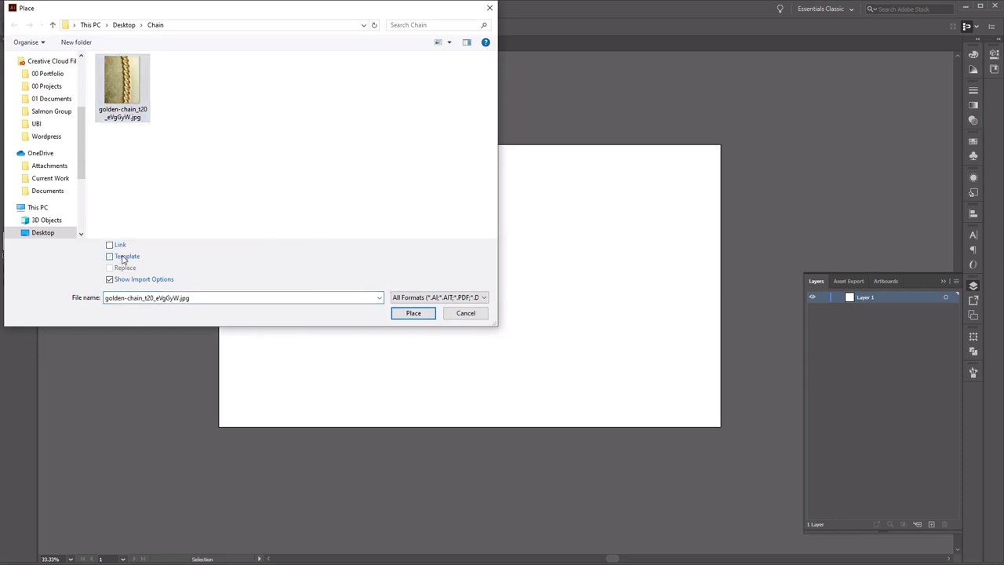
pyautogui.click(145, 281)
pyautogui.click(411, 314)
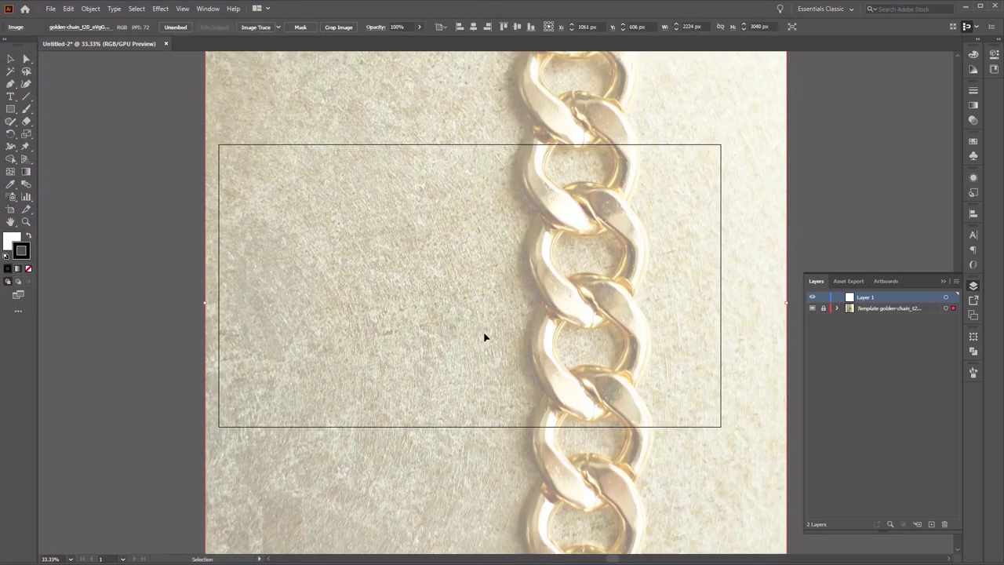
pyautogui.click(620, 277)
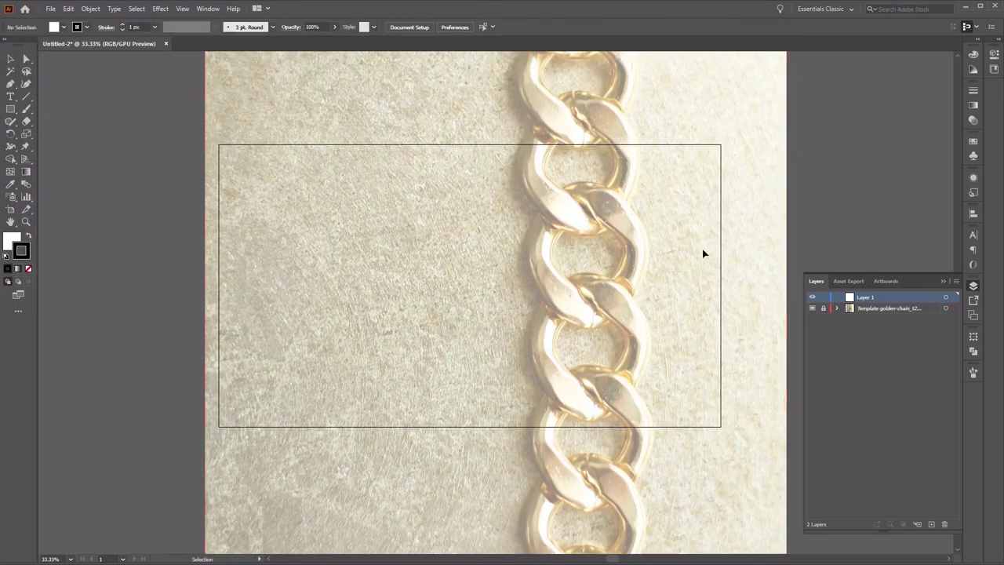
# - Check the template layer's options, including its image dimming setting
pyautogui.doubleClick(872, 307)
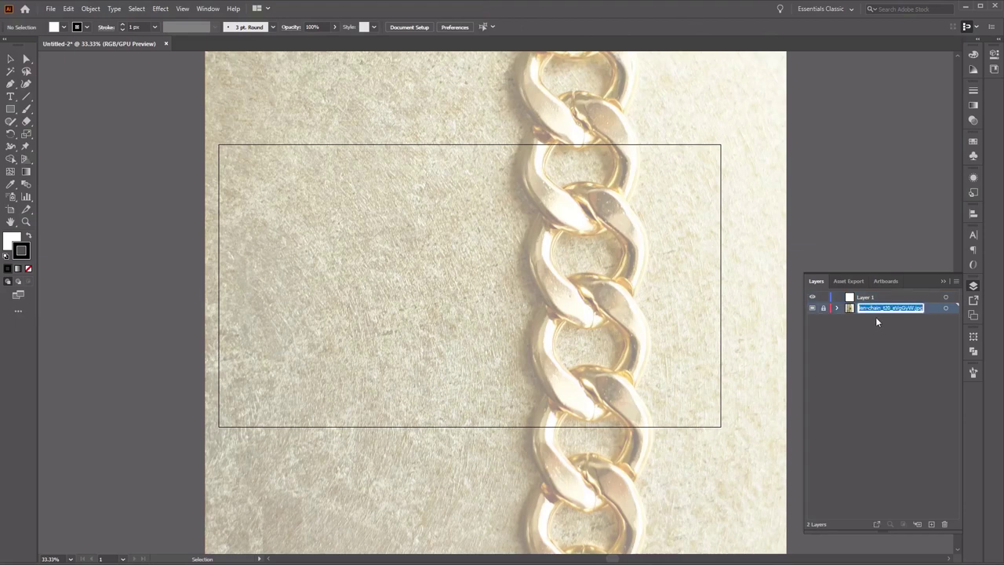
pyautogui.click(852, 309)
pyautogui.doubleClick(852, 308)
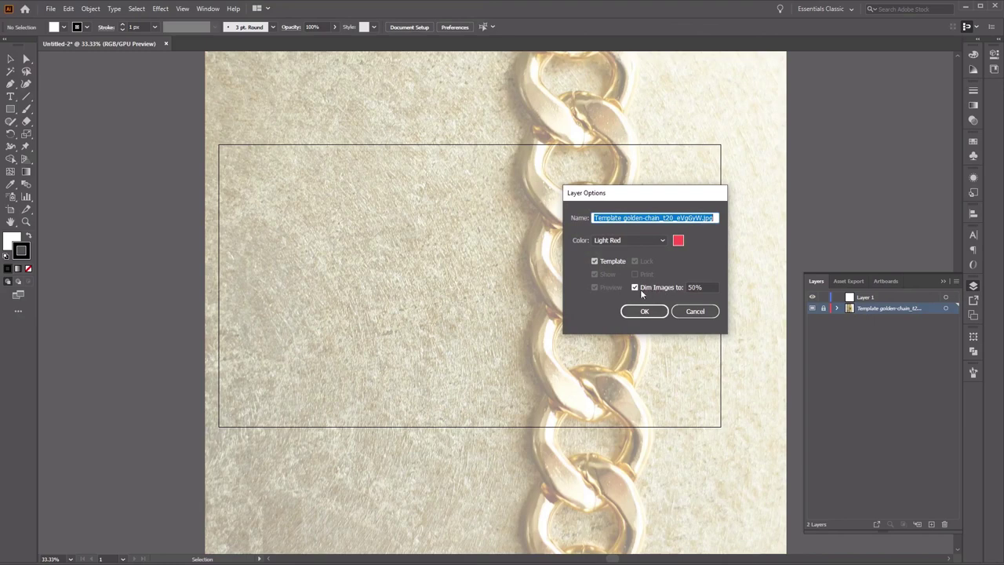
pyautogui.moveTo(702, 287); pyautogui.dragTo(687, 287)
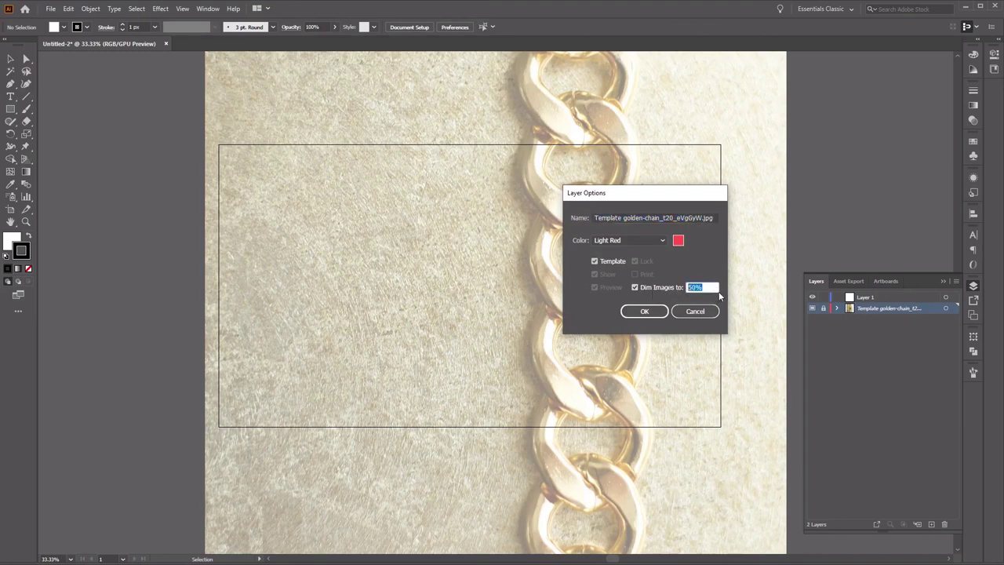
pyautogui.click(648, 312)
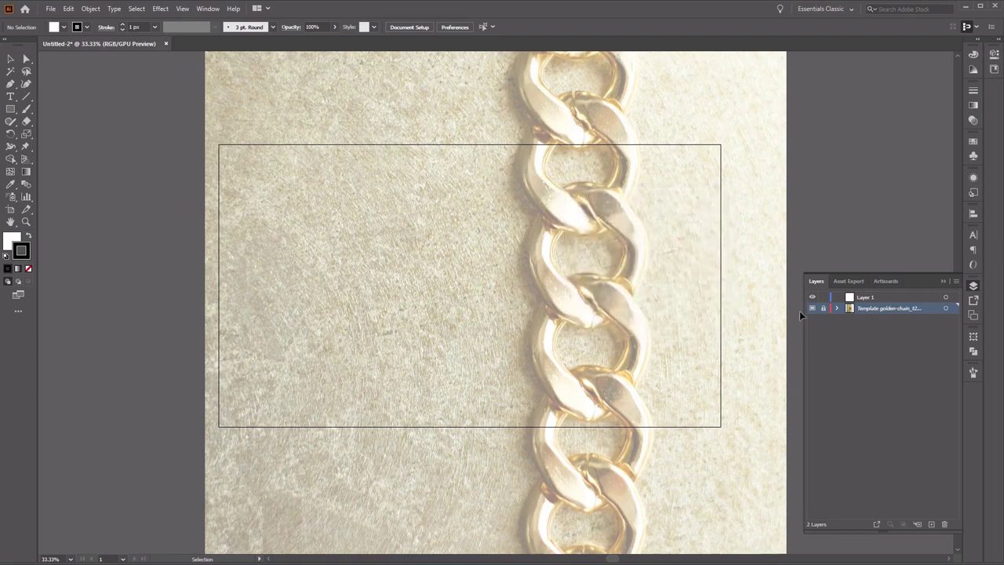
# - Unlock the template layer and rotate the chain image by 90°
pyautogui.click(823, 310)
pyautogui.click(675, 279)
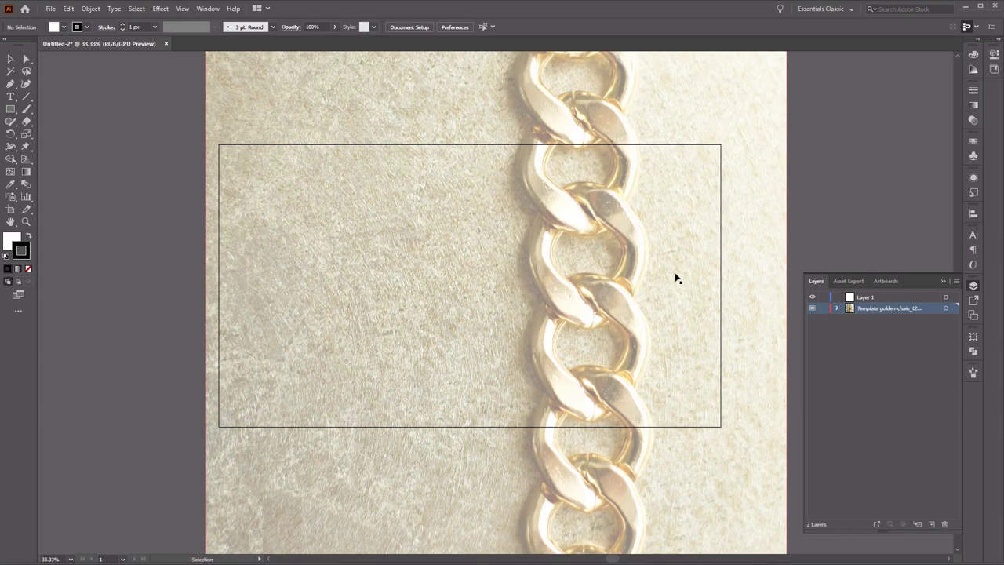
pyautogui.rightClick(437, 221)
pyautogui.moveTo(506, 298)
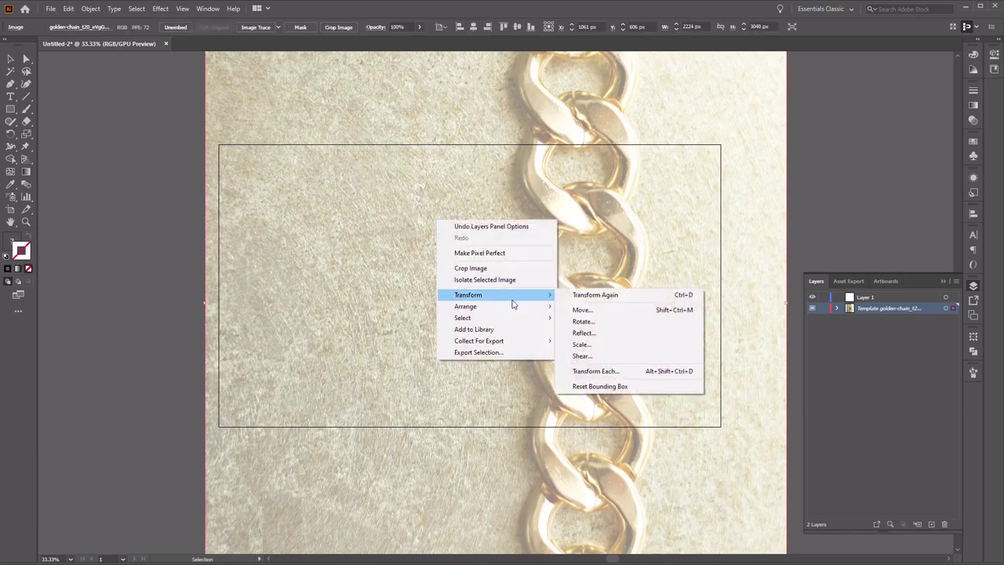
pyautogui.click(648, 321)
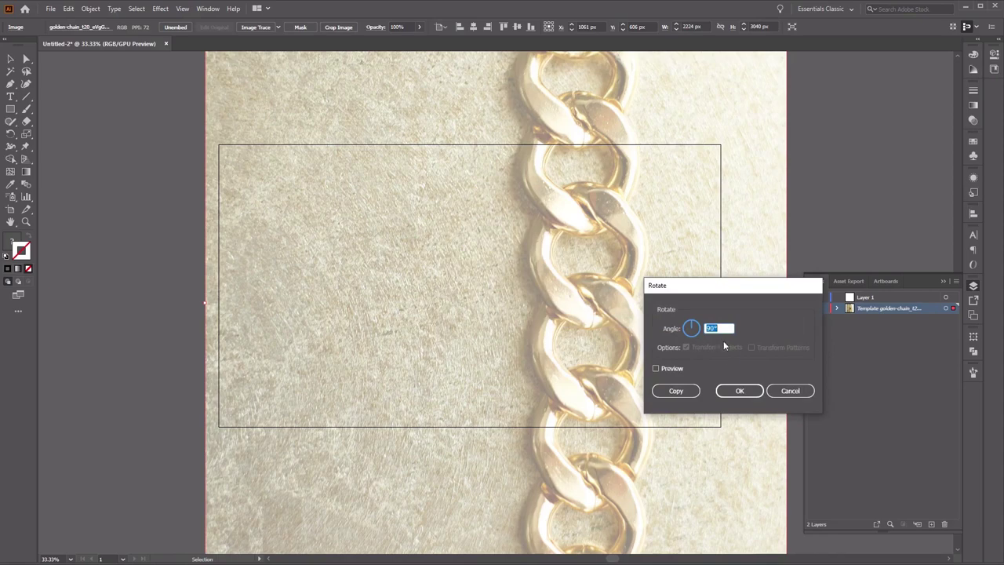
pyautogui.click(741, 392)
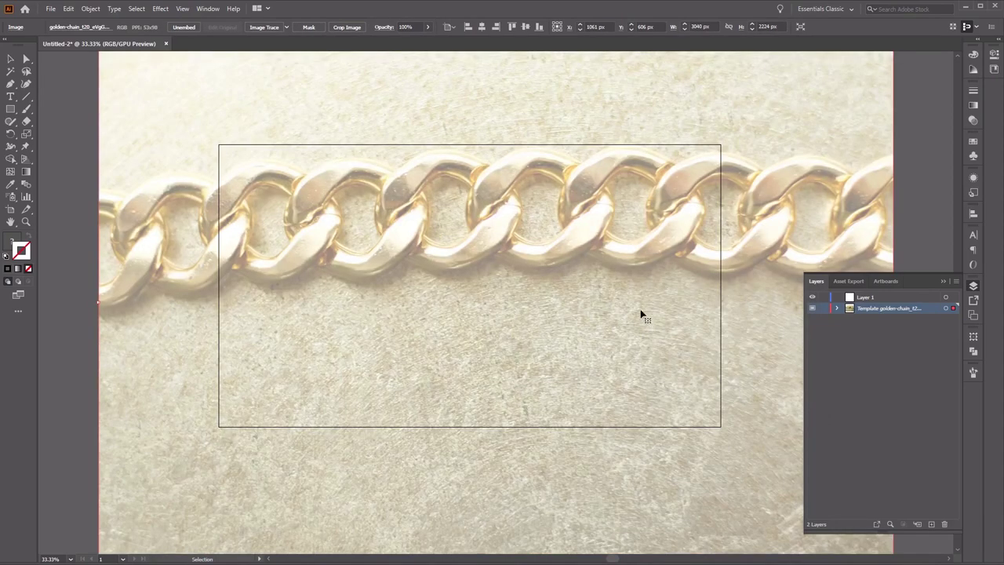
# - Scale the chain image down proportionally to about 1700 px wide and position it so the chain crosses the middle of the artboard
pyautogui.moveTo(681, 200); pyautogui.dragTo(627, 255)
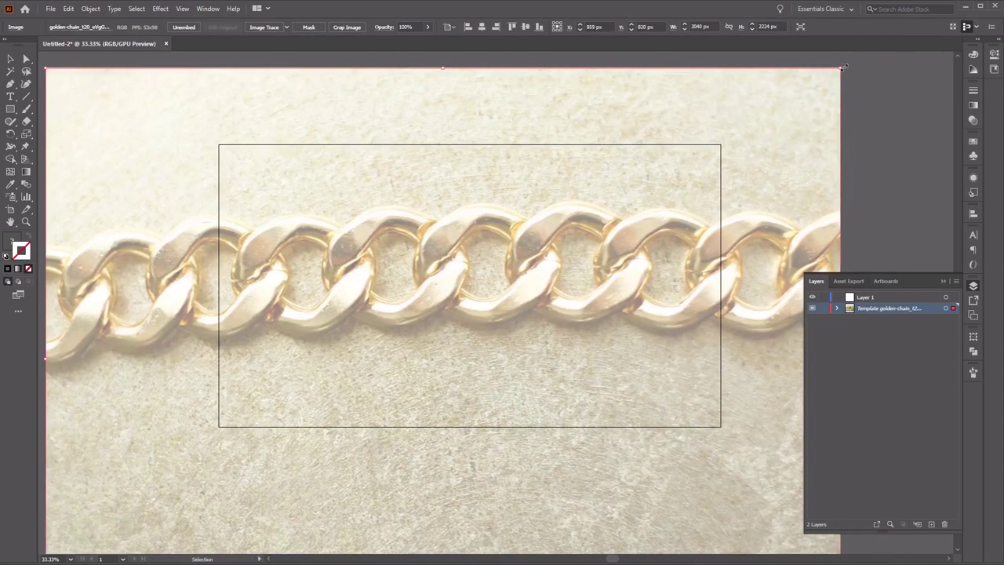
pyautogui.moveTo(842, 68); pyautogui.dragTo(578, 258)
pyautogui.moveTo(477, 314); pyautogui.dragTo(650, 189)
pyautogui.moveTo(762, 125); pyautogui.dragTo(674, 181)
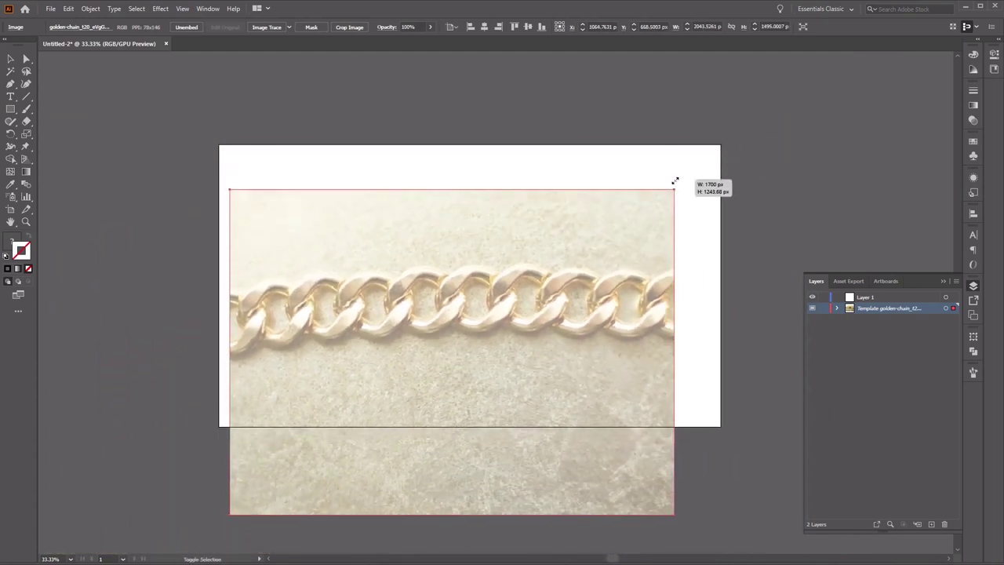
pyautogui.moveTo(563, 298); pyautogui.dragTo(585, 269)
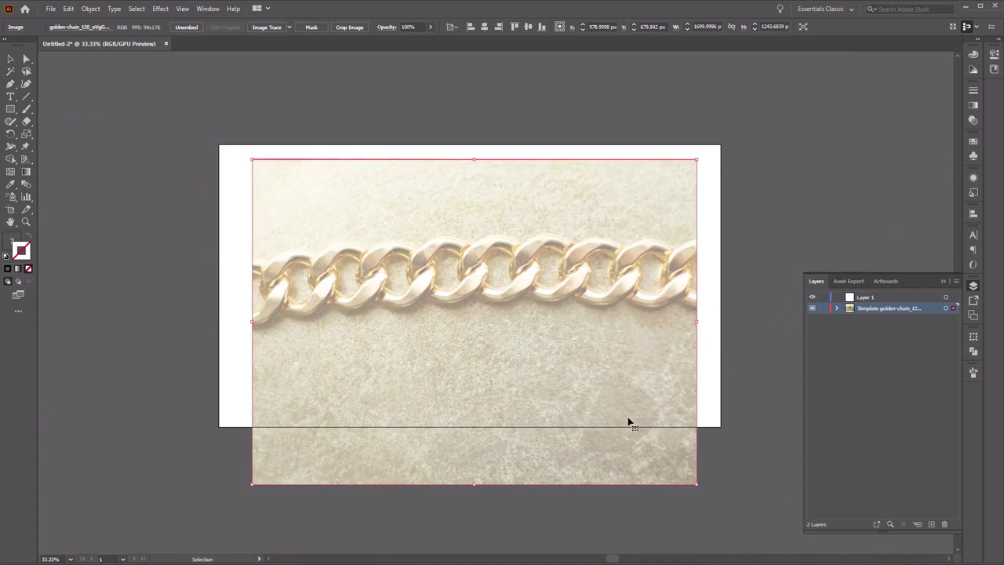
# - Lock the template layer and add two new layers above Layer 1
pyautogui.click(823, 308)
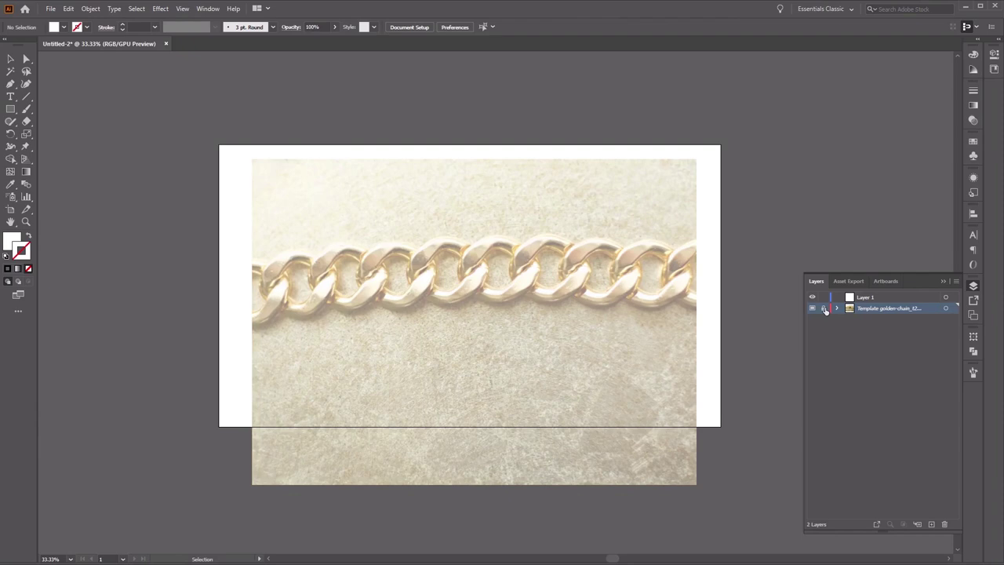
pyautogui.click(880, 300)
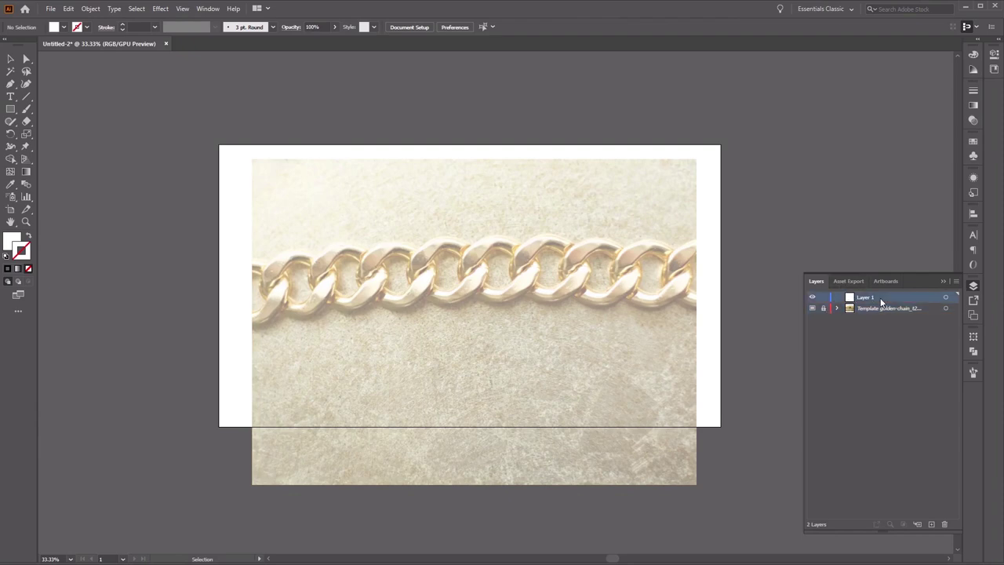
pyautogui.click(931, 523)
pyautogui.click(931, 523)
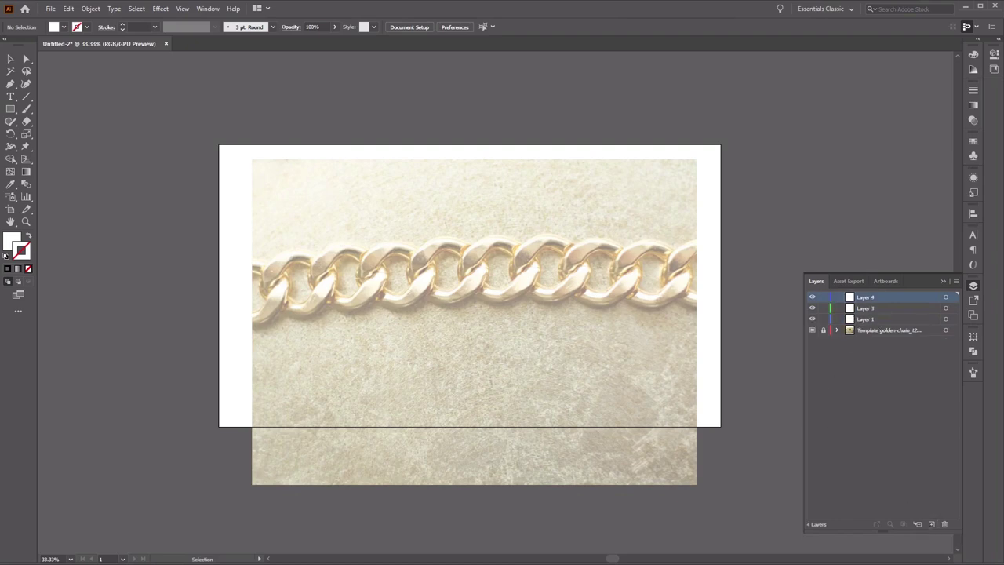
# - Rename the topmost layer Highlight and the layer directly below it Shadow
pyautogui.keyDown('ctrl'); pyautogui.click(861, 298); pyautogui.keyUp('ctrl')
pyautogui.doubleClick(861, 298)
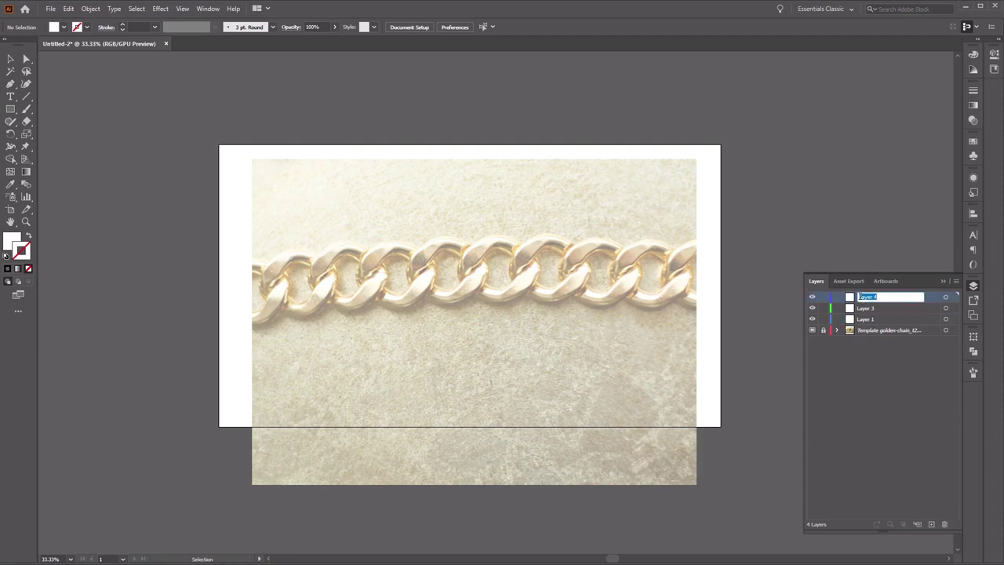
pyautogui.write('Highlight')
pyautogui.click(889, 309)
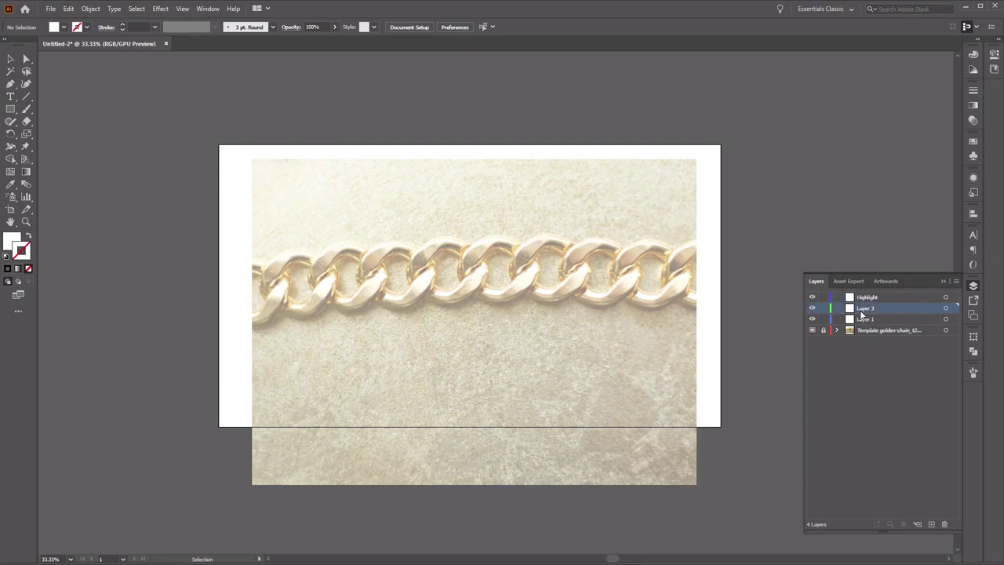
pyautogui.doubleClick(864, 309)
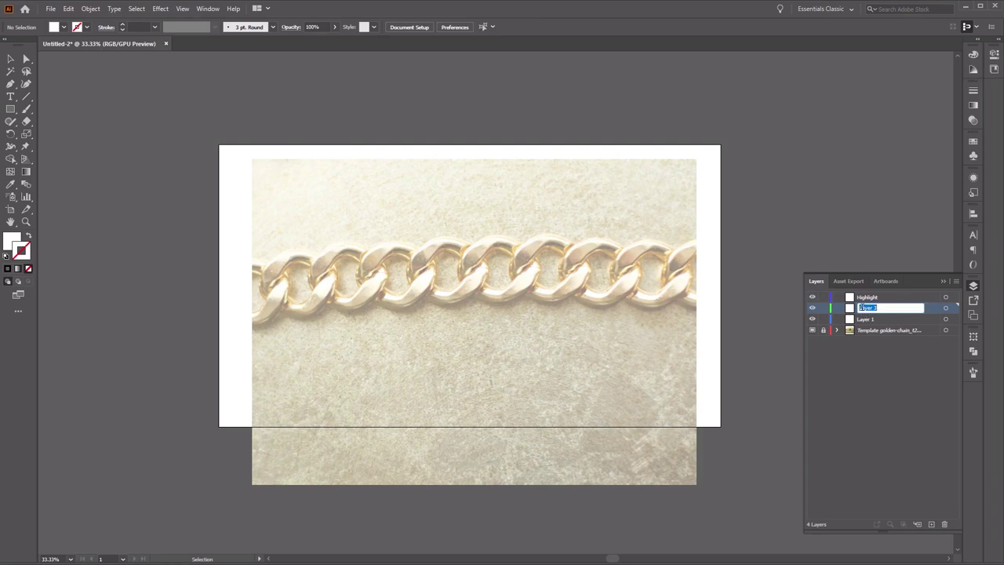
pyautogui.write('Shadow')
# - Rename Layer 1, directly above the template layer, as Midtone
pyautogui.click(861, 319)
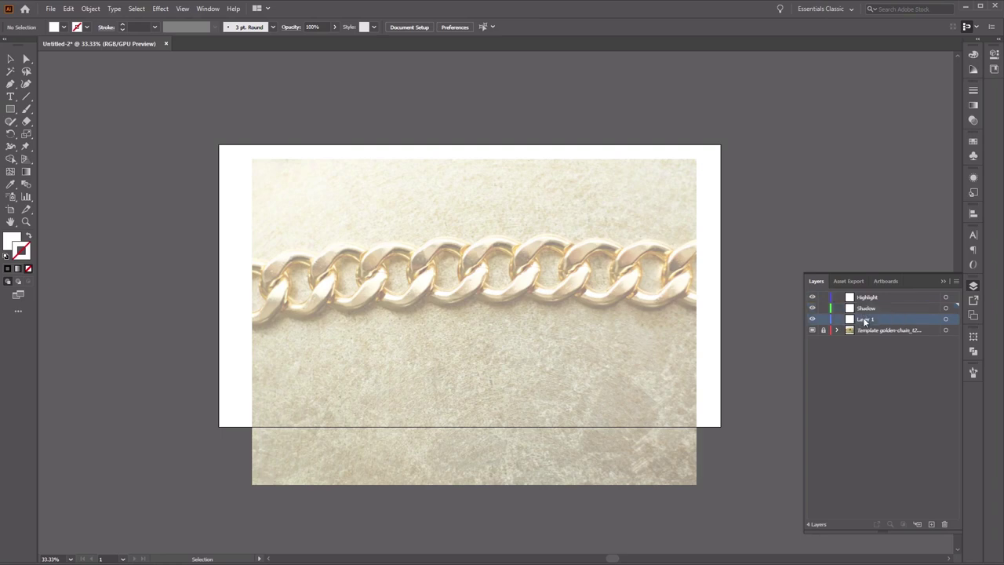
pyautogui.doubleClick(863, 317)
pyautogui.write('M')
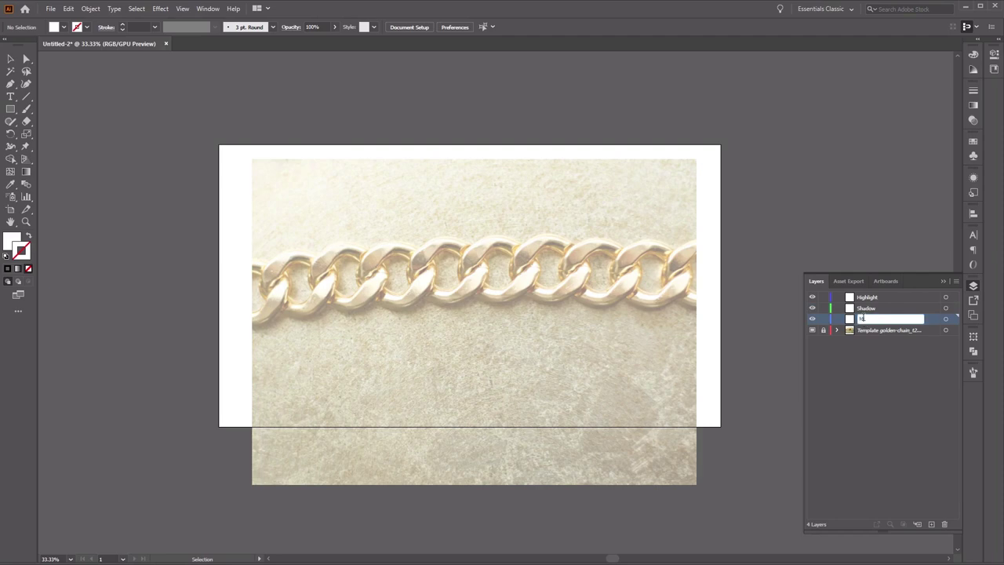
pyautogui.write('idtone')
pyautogui.press('Return')
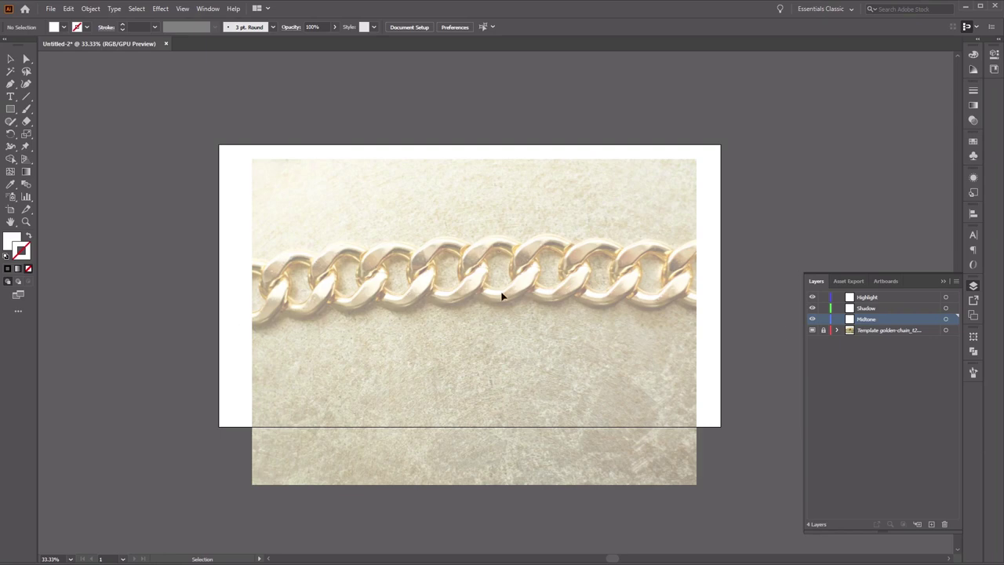
# - Set the fill colour to the yellow hex value efd225
pyautogui.click(12, 242)
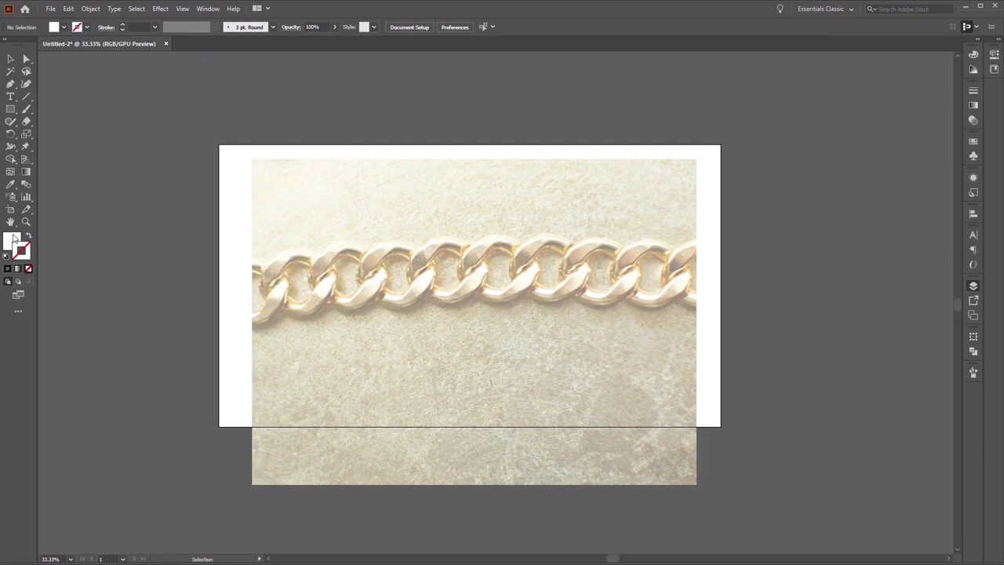
pyautogui.doubleClick(12, 242)
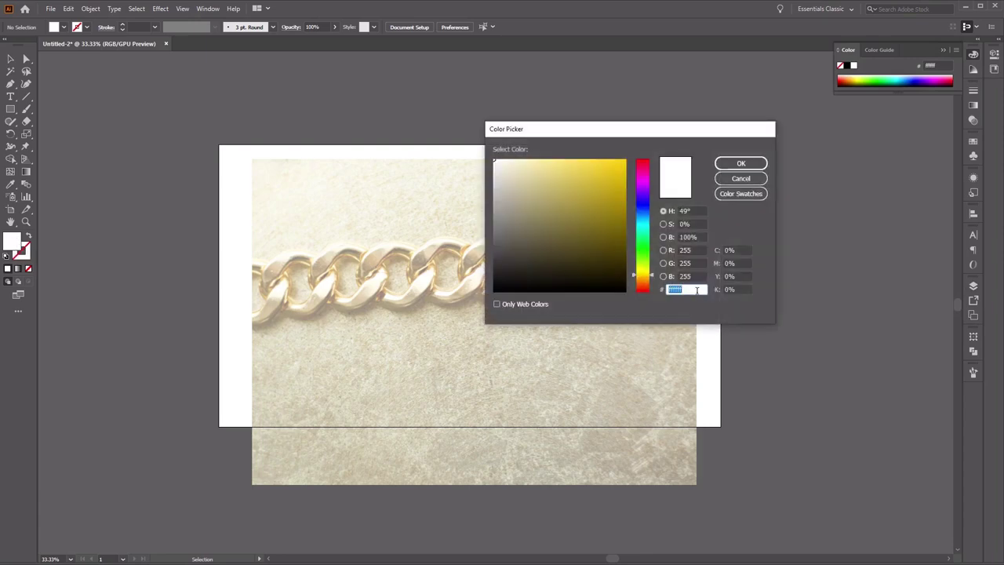
pyautogui.write('efd225')
pyautogui.click(758, 164)
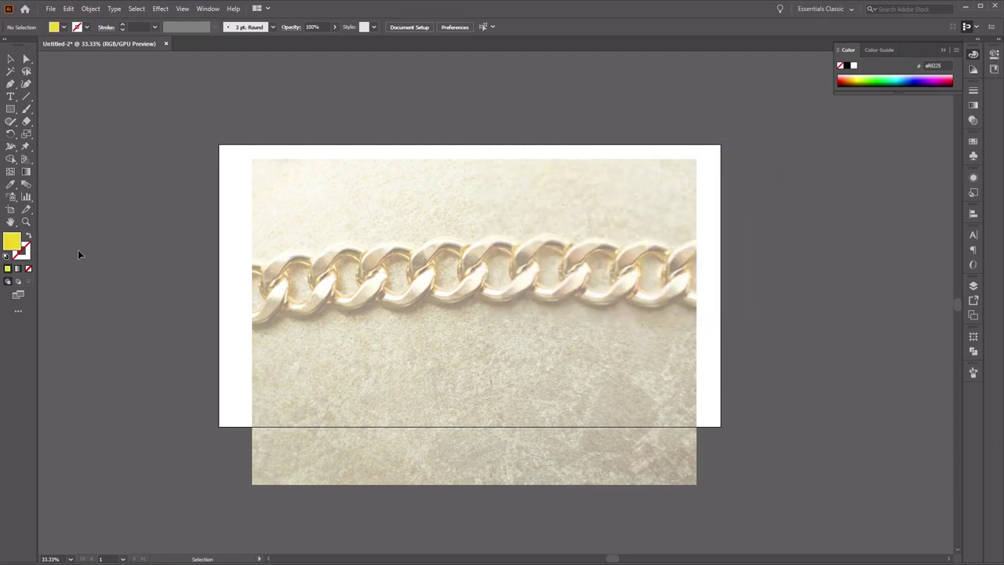
# - Set the stroke colour to the dark hex value 332e15
pyautogui.click(28, 249)
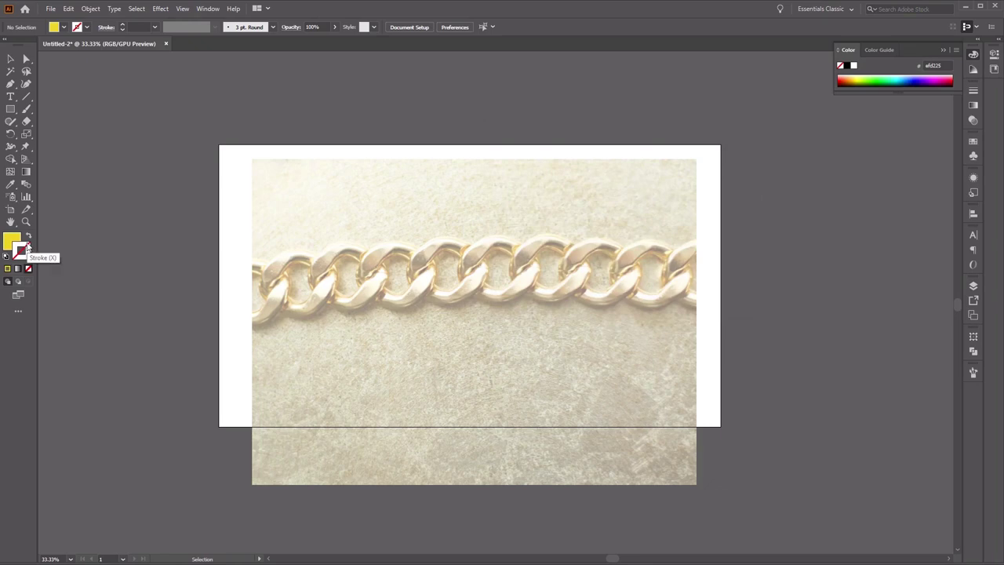
pyautogui.doubleClick(28, 247)
pyautogui.write('332e15')
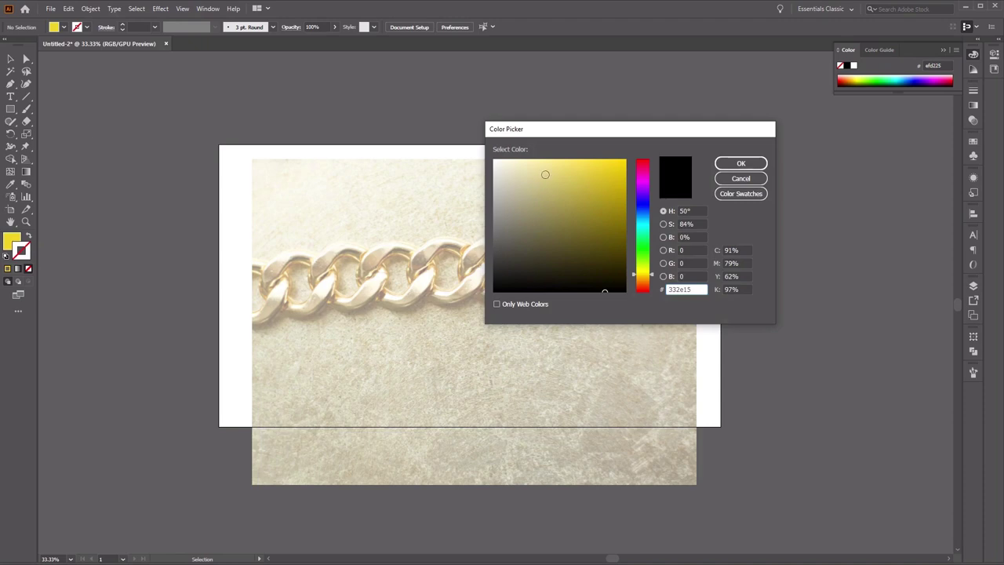
pyautogui.click(731, 162)
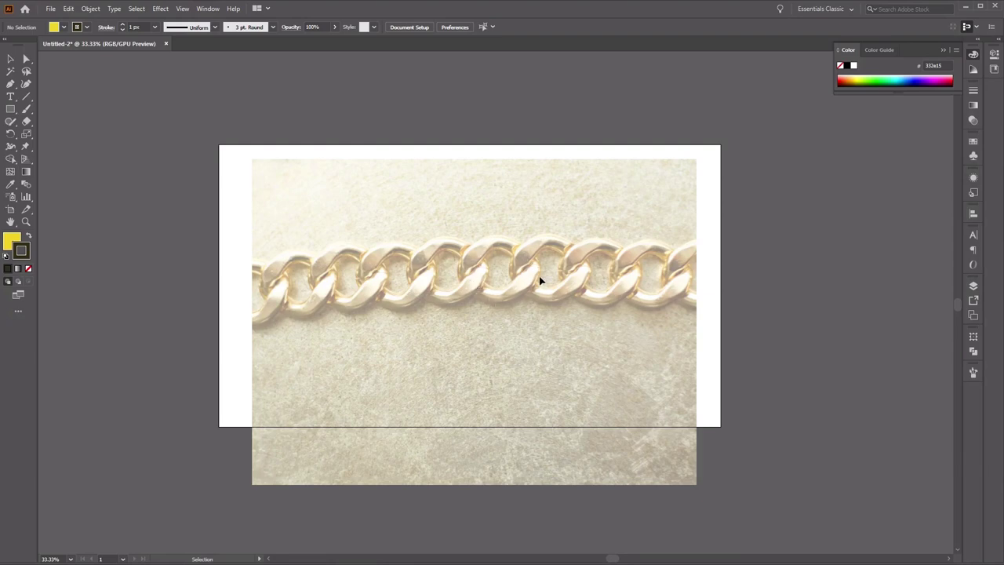
# - Switch the document to Outline view for a close-up trace of the chain links
pyautogui.hotkey('ctrl', '=')
pyautogui.hotkey('ctrl', '=')
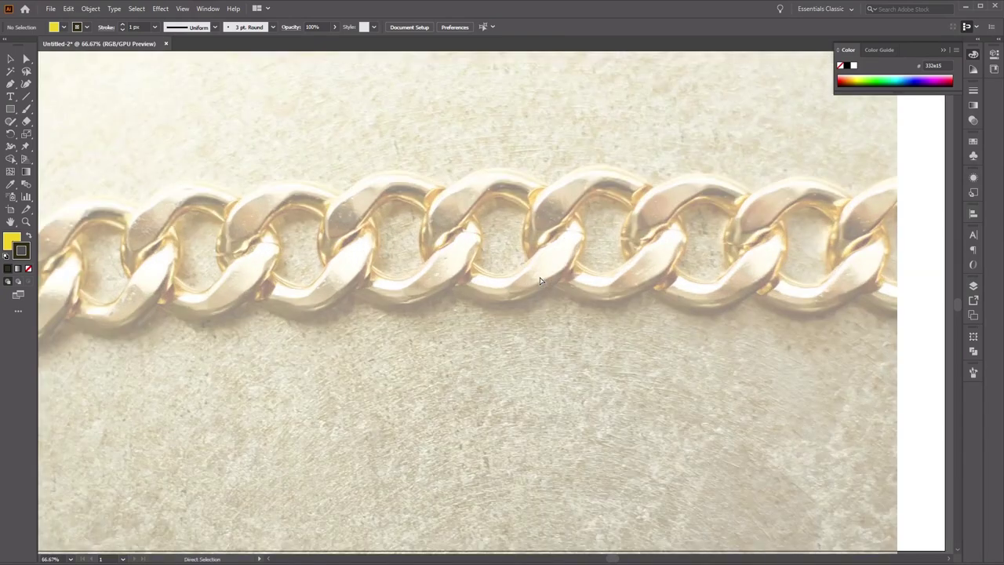
pyautogui.press('v')
pyautogui.click(182, 8)
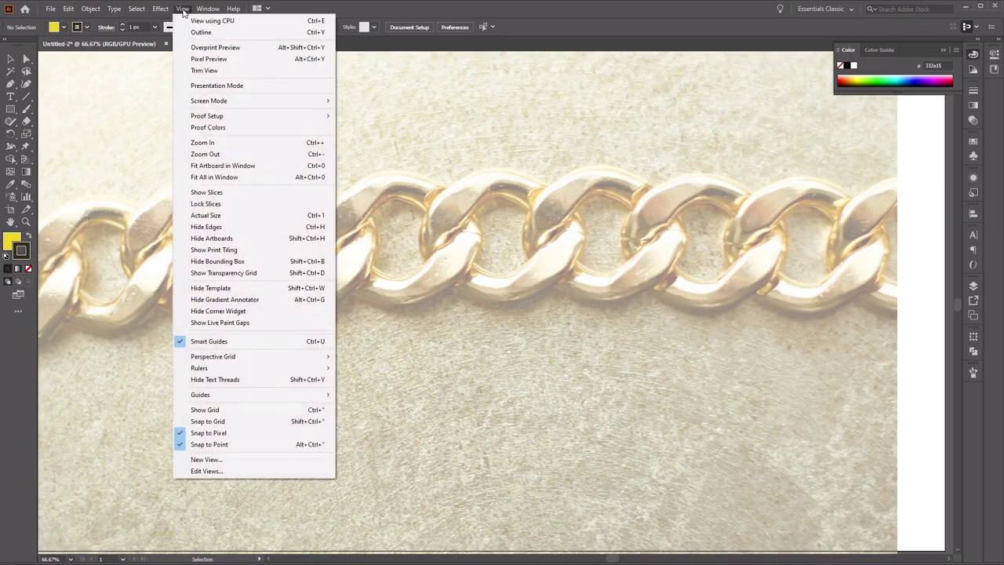
pyautogui.click(308, 35)
pyautogui.hotkey('ctrl', '+')
pyautogui.hotkey('ctrl', '+')
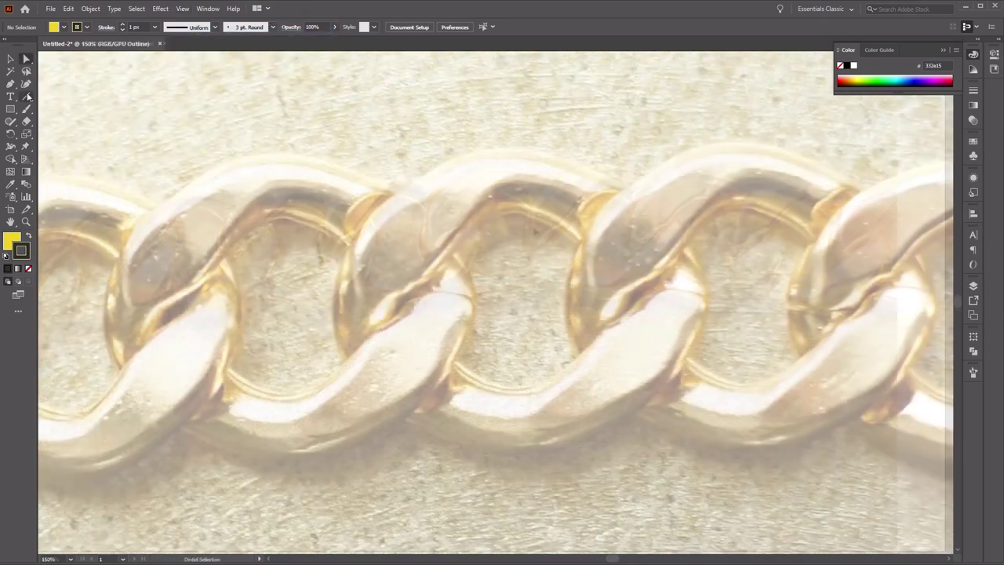
# - Trace the upper half of the second full chain link as a closed Pen path, with a straight end overlapping the next link
pyautogui.click(11, 85)
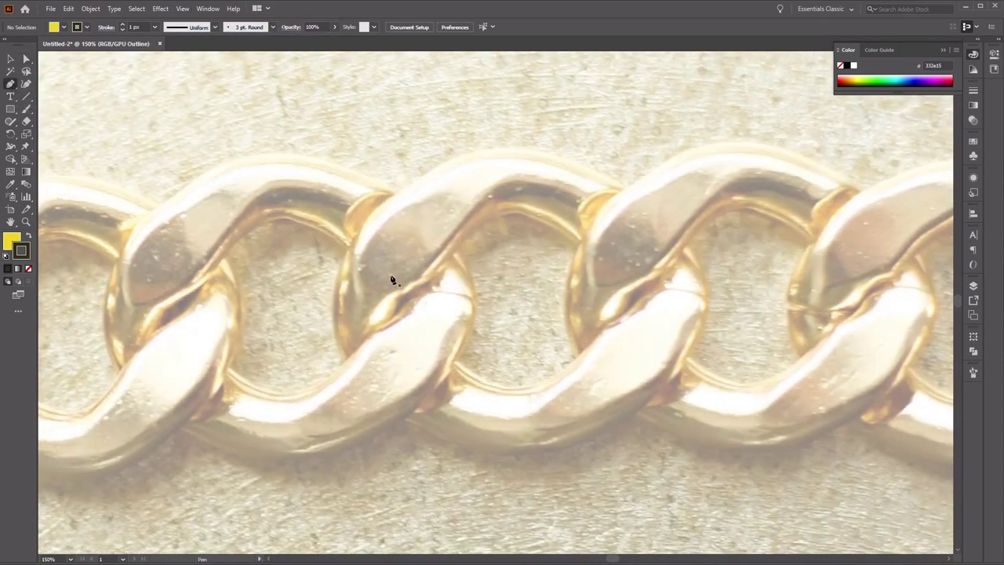
pyautogui.click(347, 358)
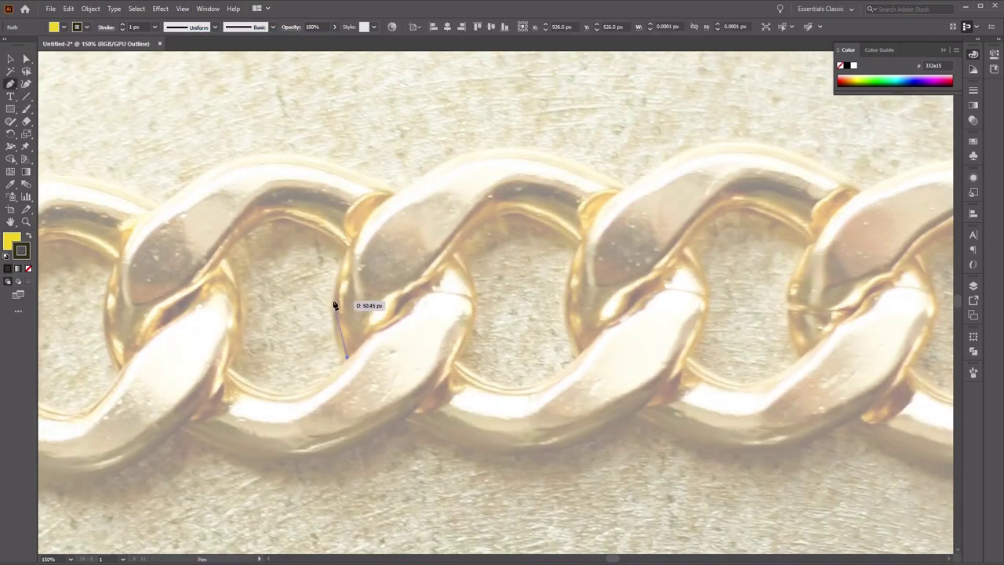
pyautogui.moveTo(339, 287); pyautogui.dragTo(375, 210)
pyautogui.moveTo(461, 154); pyautogui.dragTo(475, 153)
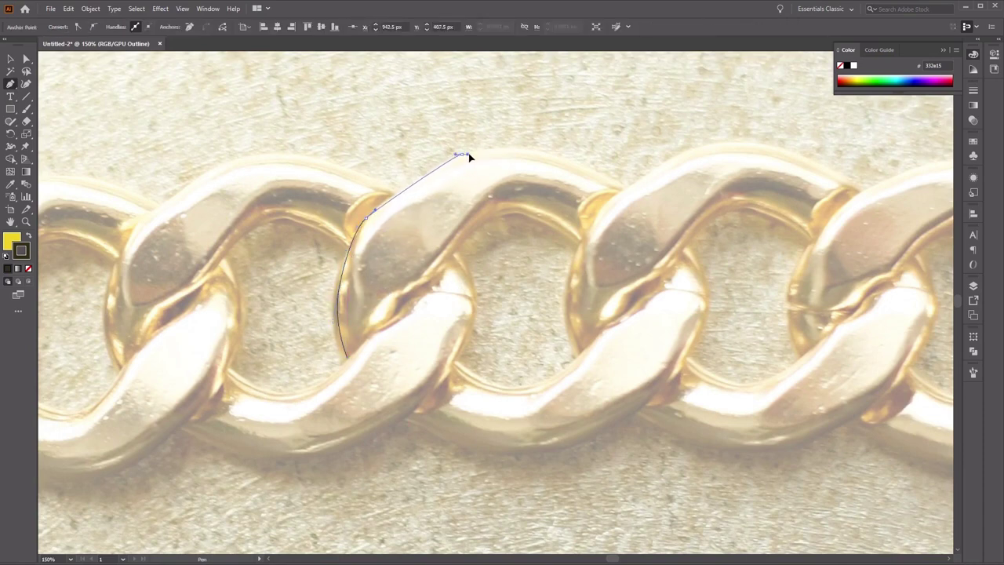
pyautogui.moveTo(557, 154); pyautogui.dragTo(579, 167)
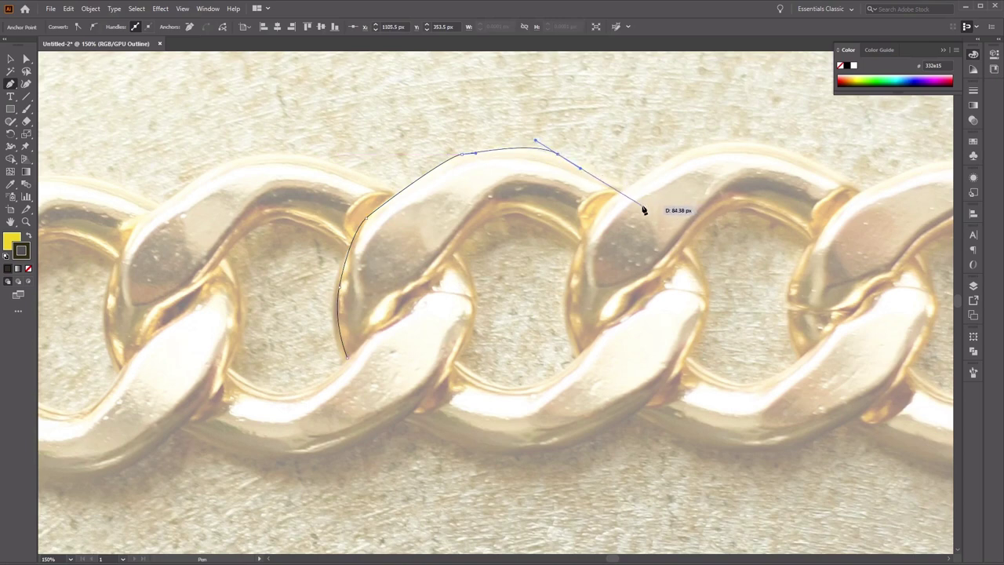
pyautogui.moveTo(642, 205); pyautogui.dragTo(570, 238)
pyautogui.moveTo(511, 211); pyautogui.dragTo(350, 358)
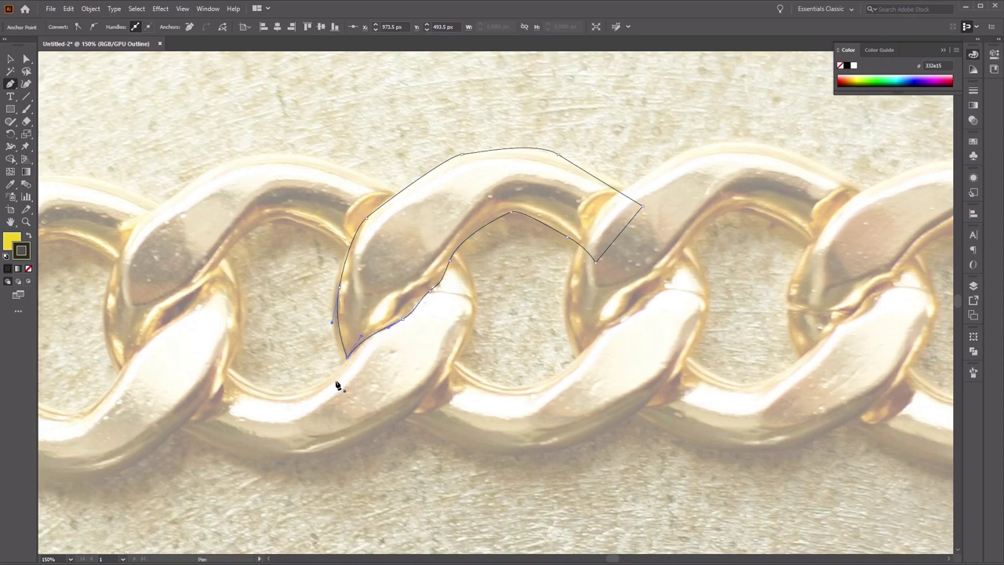
pyautogui.press('v')
pyautogui.click(381, 388)
# - Begin a Pen path for the link's lower half, tracing its upper tip and the wavy seam shared with the upper half
pyautogui.moveTo(381, 388); pyautogui.dragTo(516, 382)
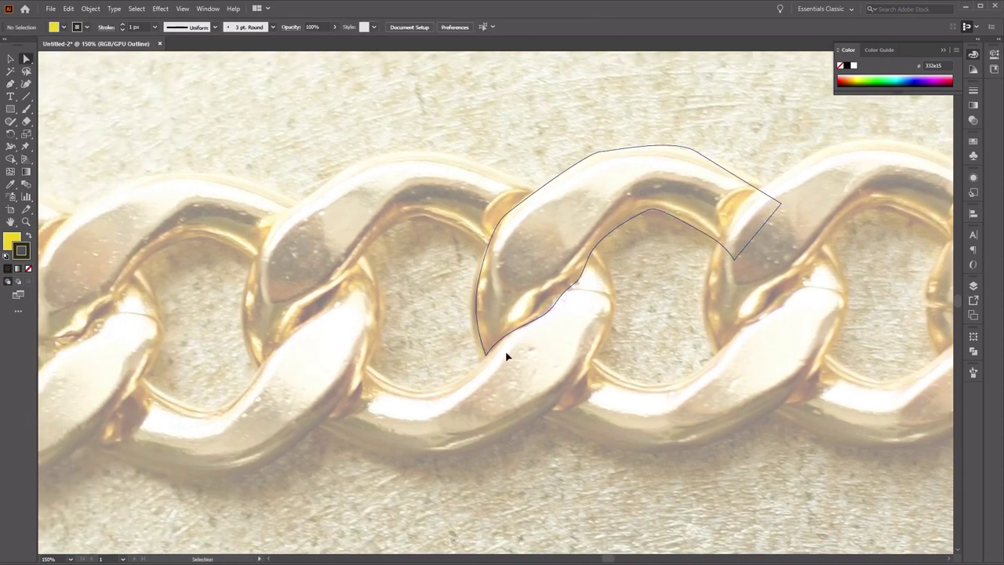
pyautogui.hotkey('ctrl', '+')
pyautogui.hotkey('ctrl', '+')
pyautogui.hotkey('ctrl', '+')
pyautogui.moveTo(635, 303); pyautogui.dragTo(610, 313)
pyautogui.press('p')
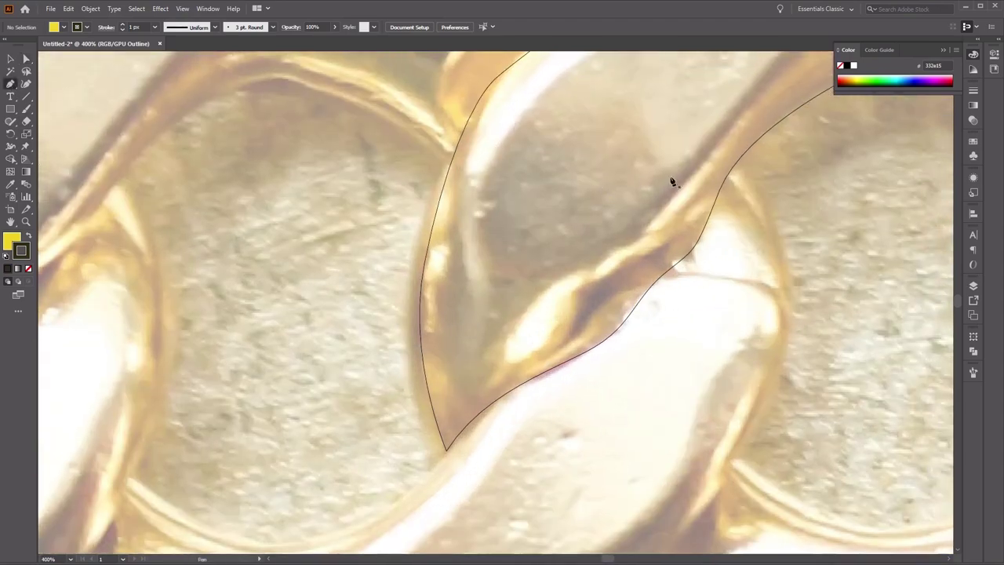
pyautogui.moveTo(769, 224); pyautogui.dragTo(617, 335)
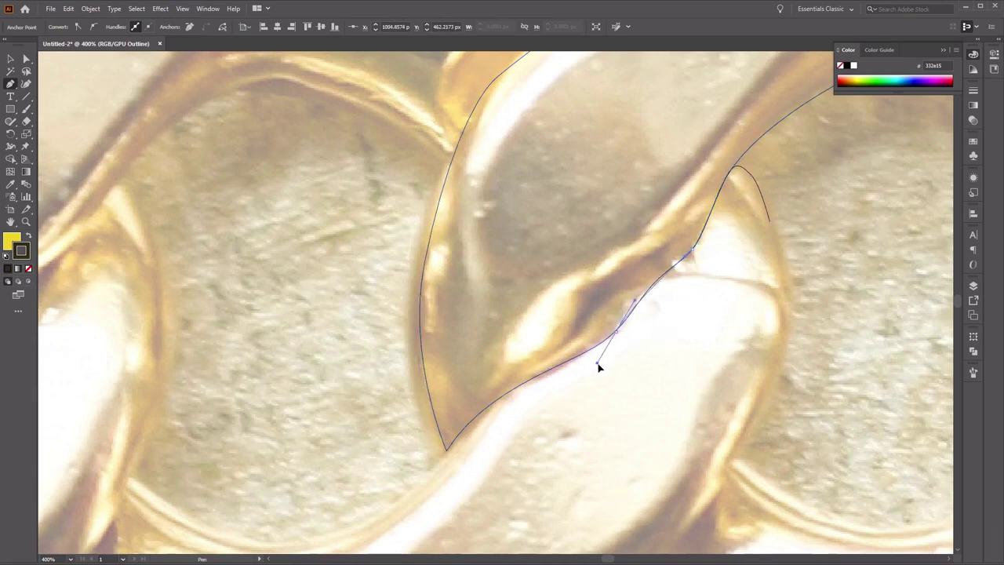
pyautogui.moveTo(590, 374); pyautogui.dragTo(502, 394)
# - Continue the lower-half path around the link's inner curve and add a straight end overlapping the previous link
pyautogui.press('space')
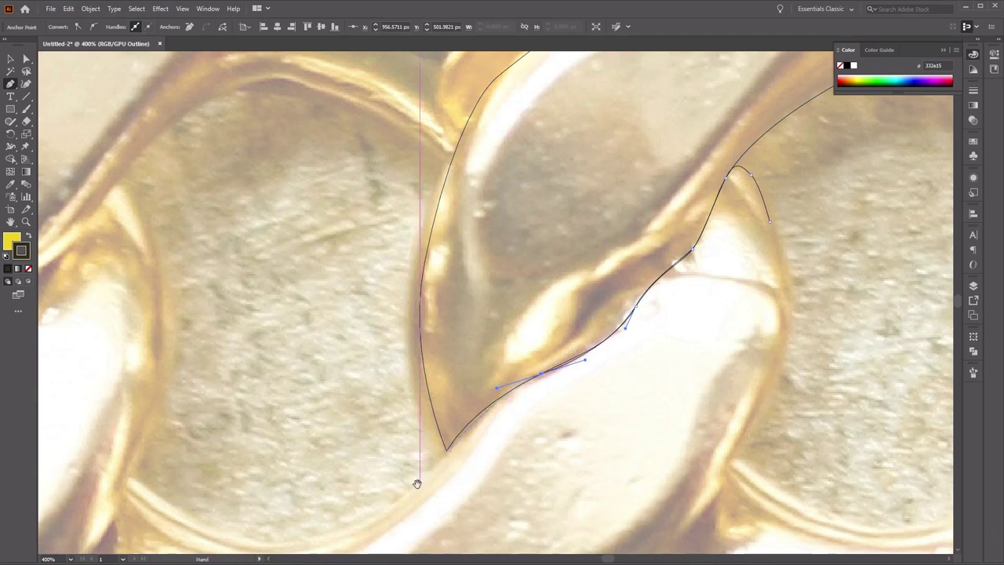
pyautogui.moveTo(416, 483); pyautogui.dragTo(689, 253)
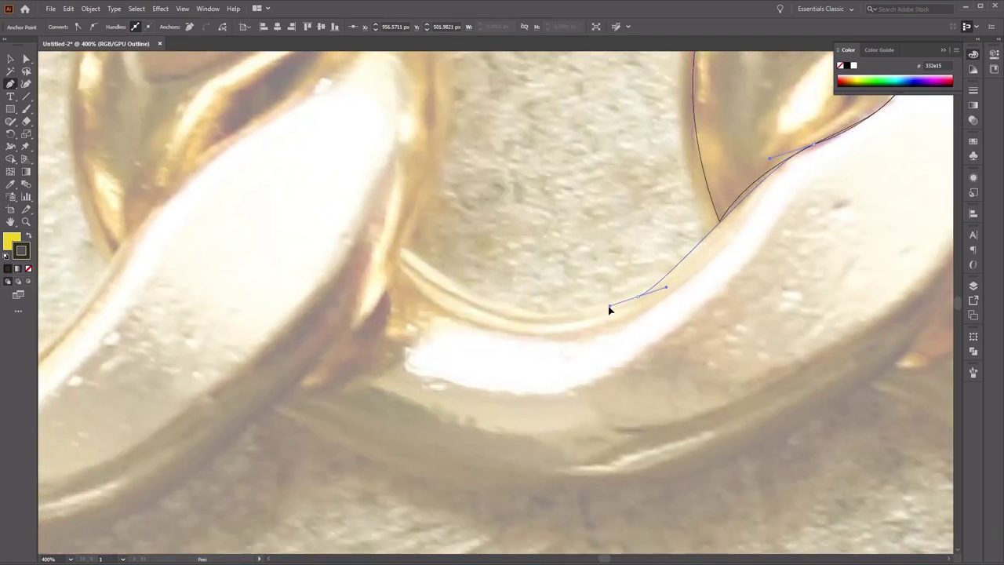
pyautogui.moveTo(719, 222); pyautogui.dragTo(714, 244)
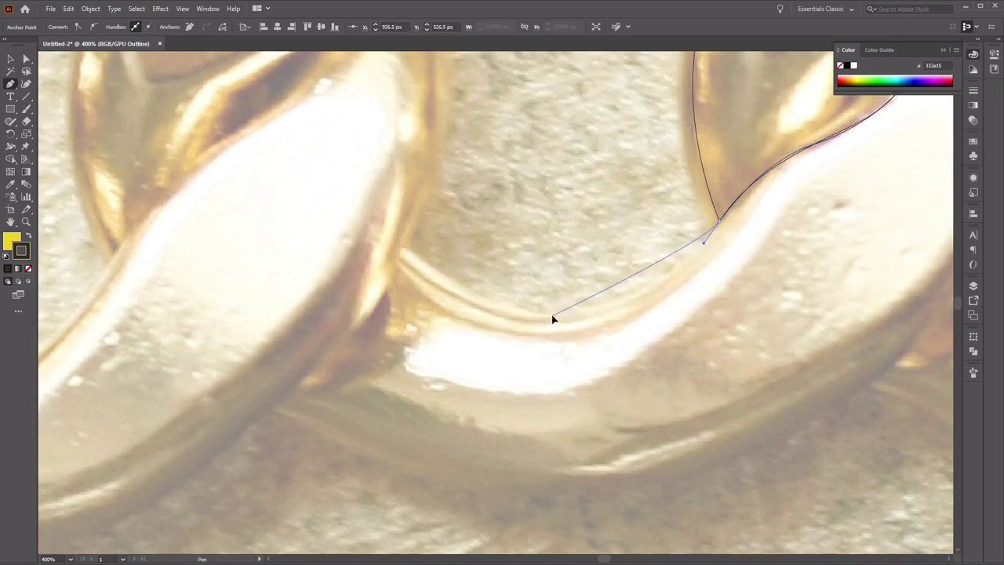
pyautogui.moveTo(552, 315); pyautogui.dragTo(477, 303)
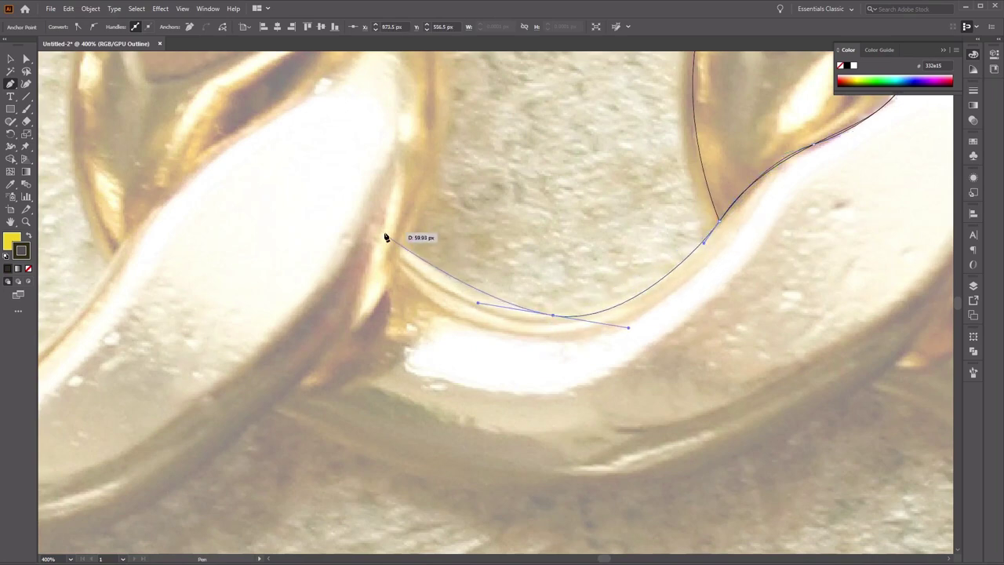
pyautogui.click(367, 212)
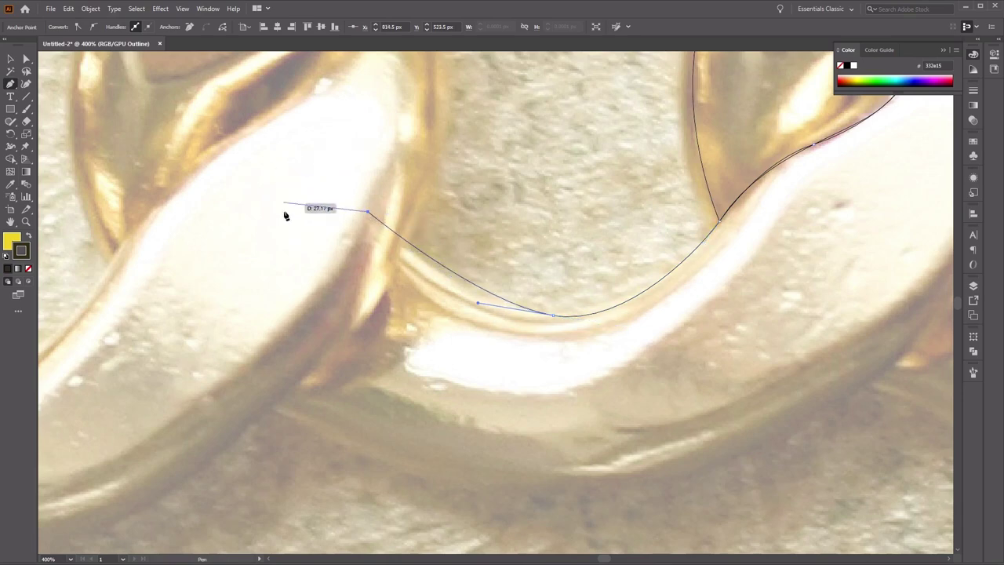
pyautogui.click(240, 384)
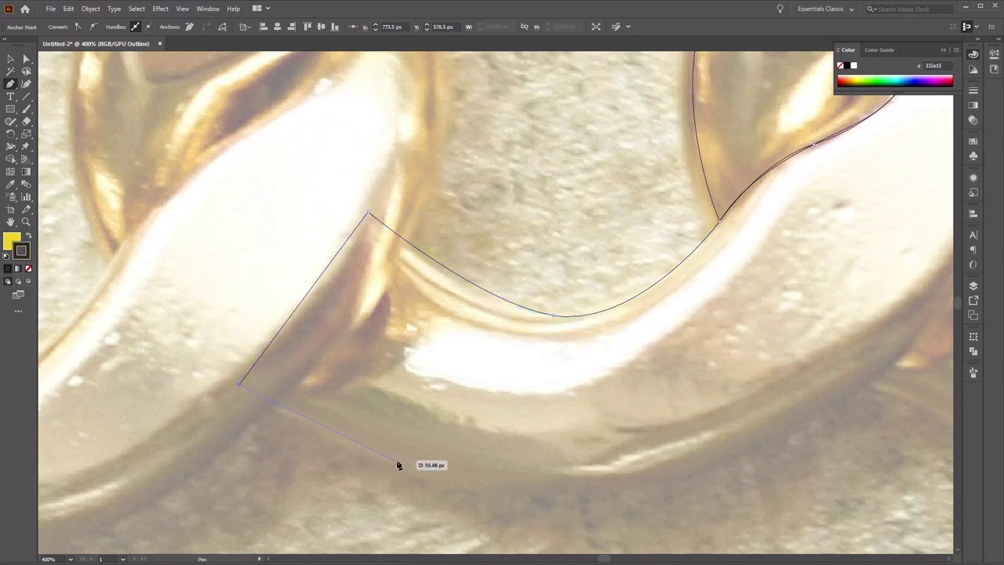
# - Trace the lower half's outer edge back up to the tip and close the path at its starting point
pyautogui.moveTo(489, 481); pyautogui.dragTo(488, 482)
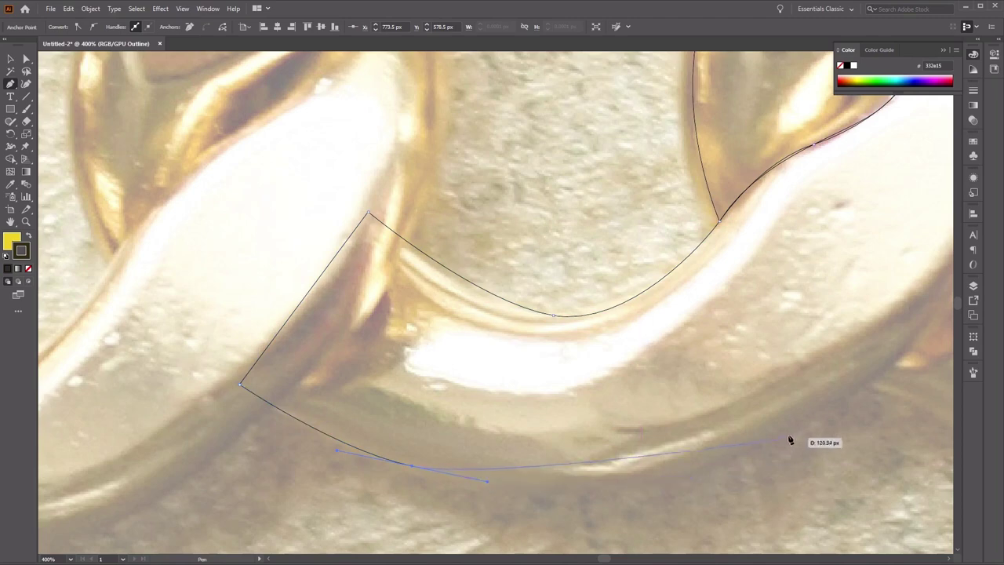
pyautogui.moveTo(791, 428); pyautogui.dragTo(819, 400)
pyautogui.press('space')
pyautogui.moveTo(891, 348); pyautogui.dragTo(542, 417)
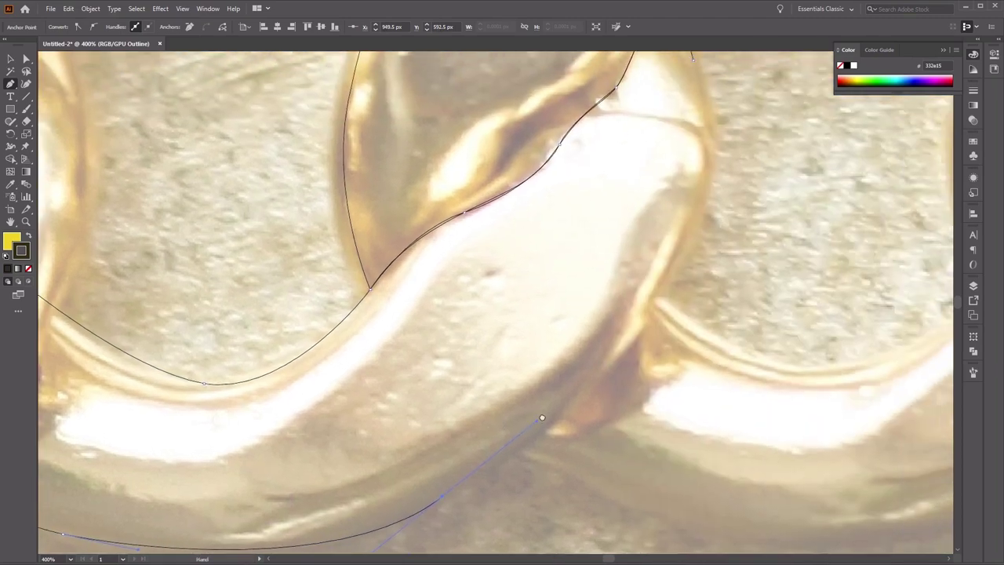
pyautogui.scroll(-2, 596, 385)
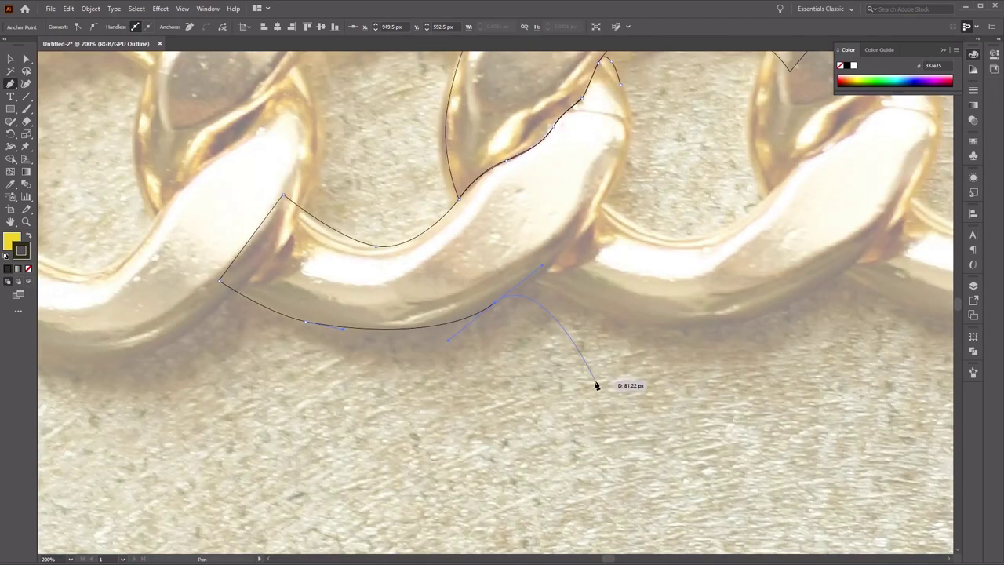
pyautogui.moveTo(579, 145); pyautogui.dragTo(593, 254)
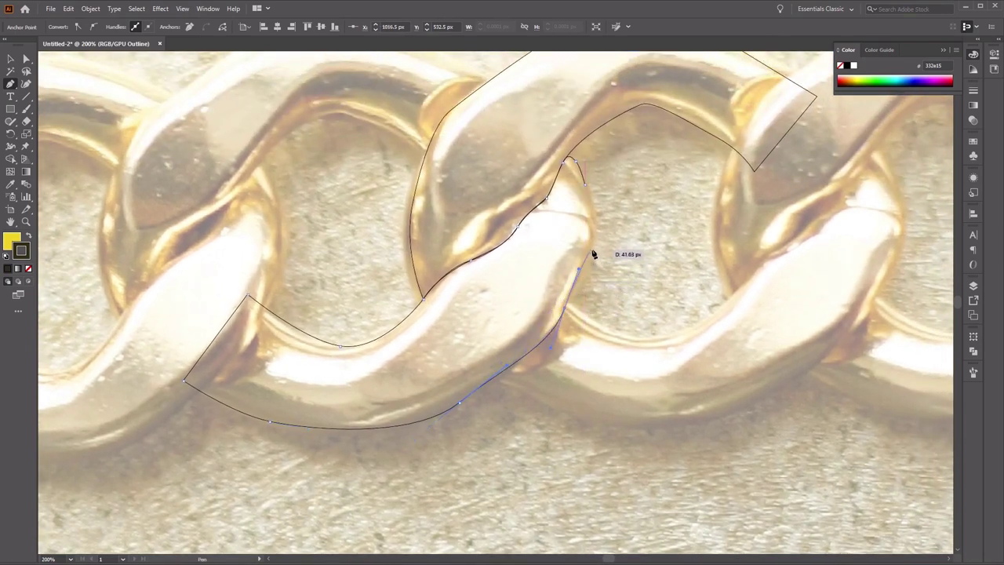
pyautogui.moveTo(589, 190); pyautogui.dragTo(586, 188)
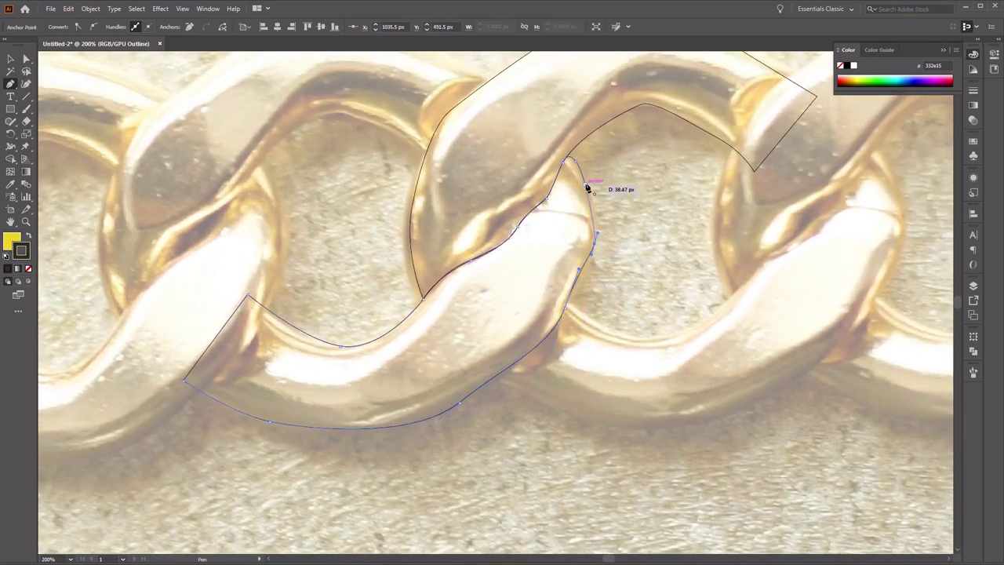
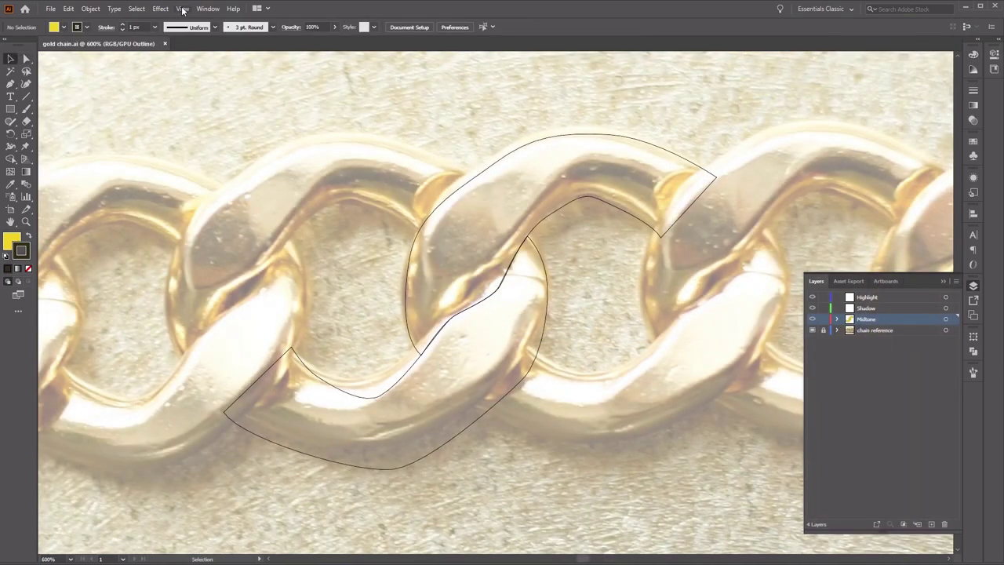
# - Return the document to Preview and duplicate both yellow link halves onto the next chain link to the right
pyautogui.click(182, 8)
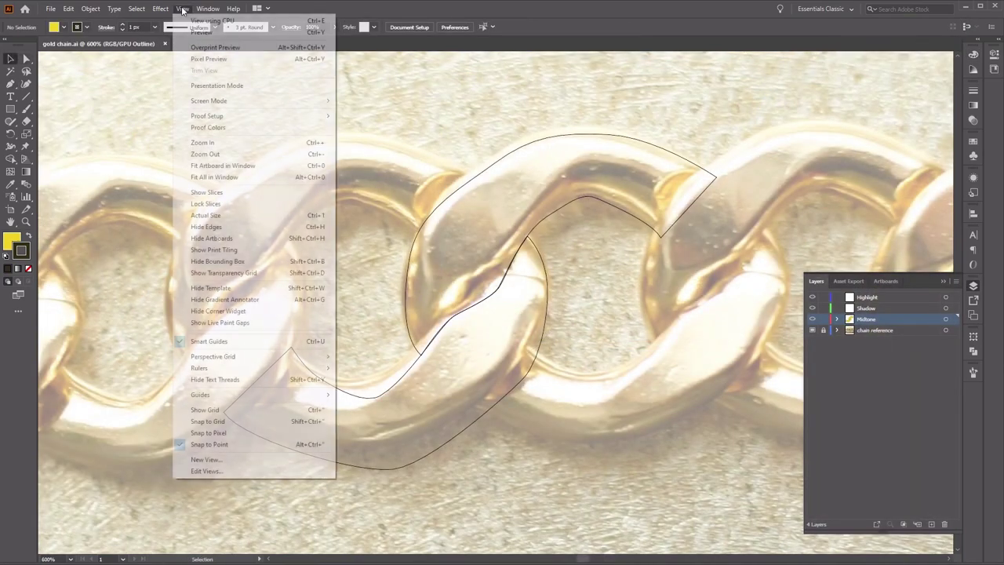
pyautogui.click(313, 33)
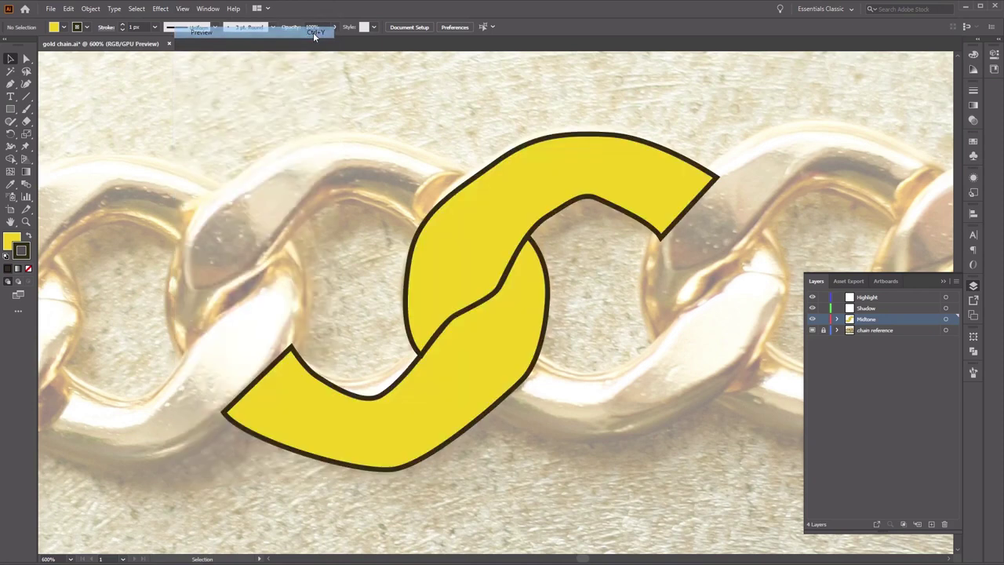
pyautogui.click(12, 60)
pyautogui.moveTo(260, 109); pyautogui.dragTo(513, 298)
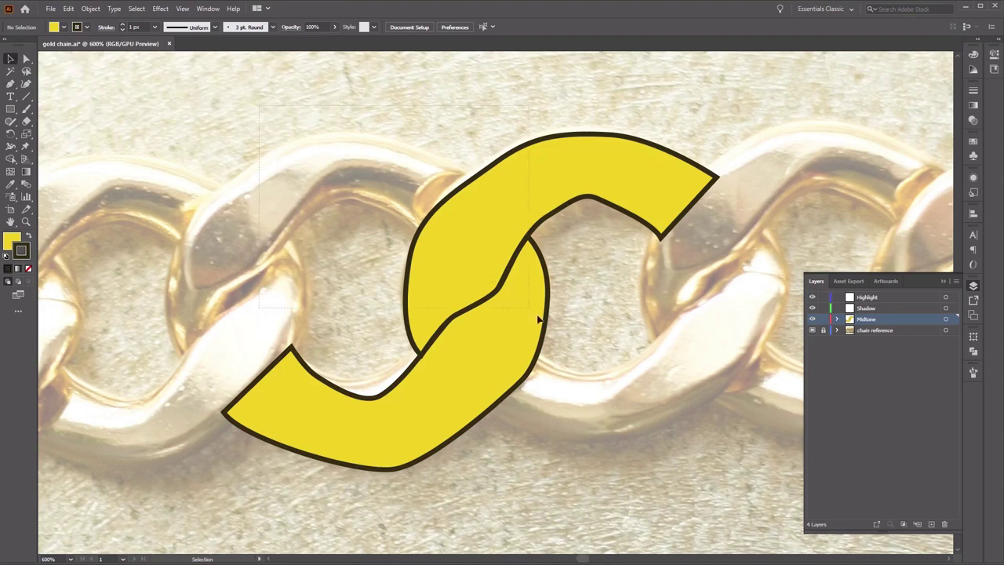
pyautogui.moveTo(663, 442); pyautogui.dragTo(669, 446)
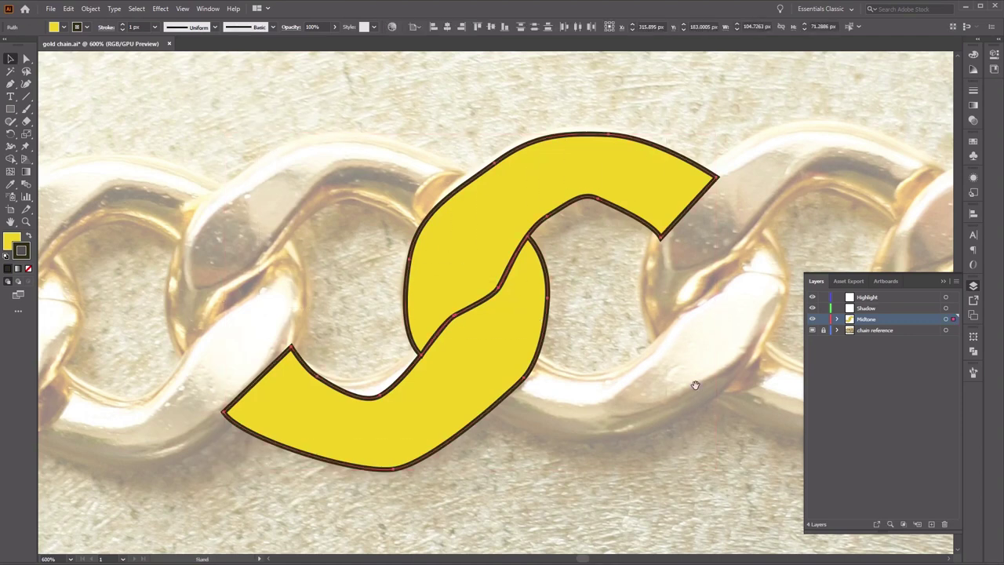
pyautogui.moveTo(695, 384); pyautogui.dragTo(644, 353)
pyautogui.scroll(-4, 644, 357)
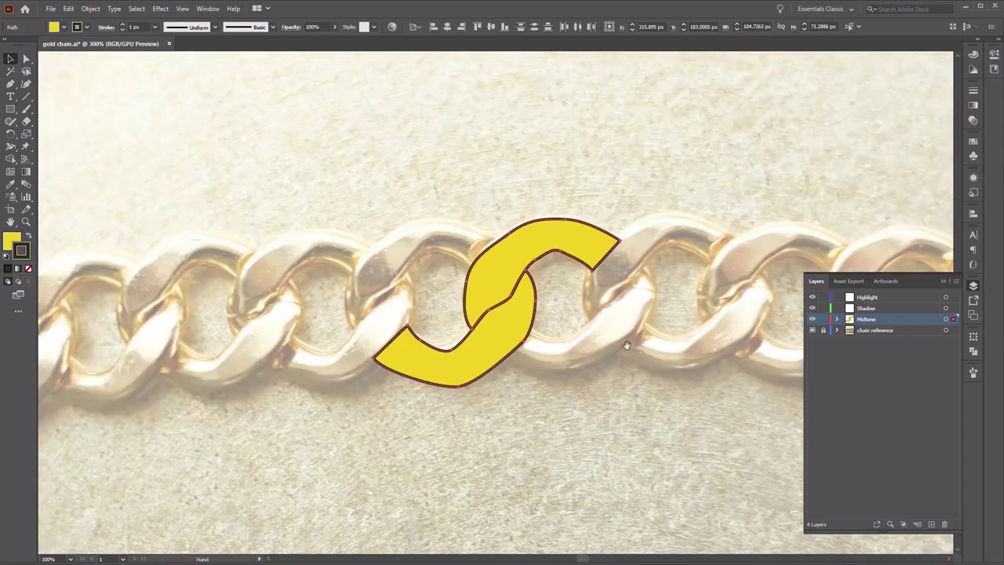
pyautogui.moveTo(644, 353); pyautogui.dragTo(581, 401)
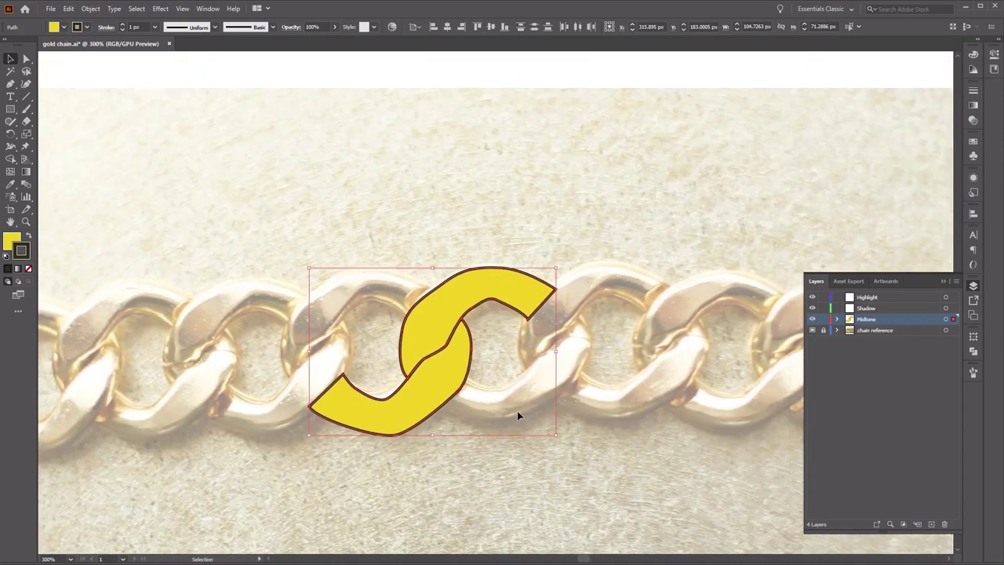
pyautogui.moveTo(441, 379); pyautogui.dragTo(561, 382)
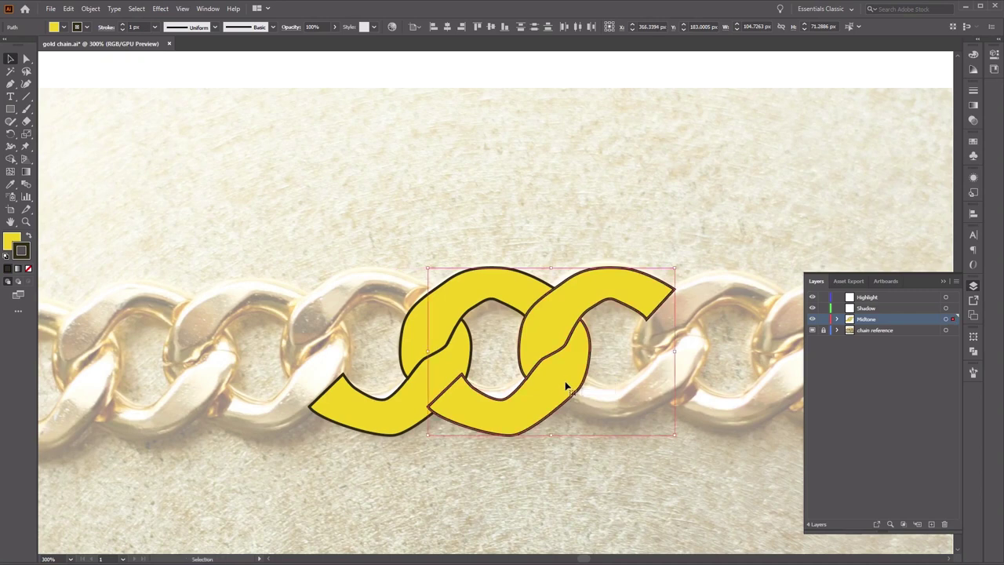
# - Send the duplicated lower half to the back so it passes behind the original link
pyautogui.click(592, 461)
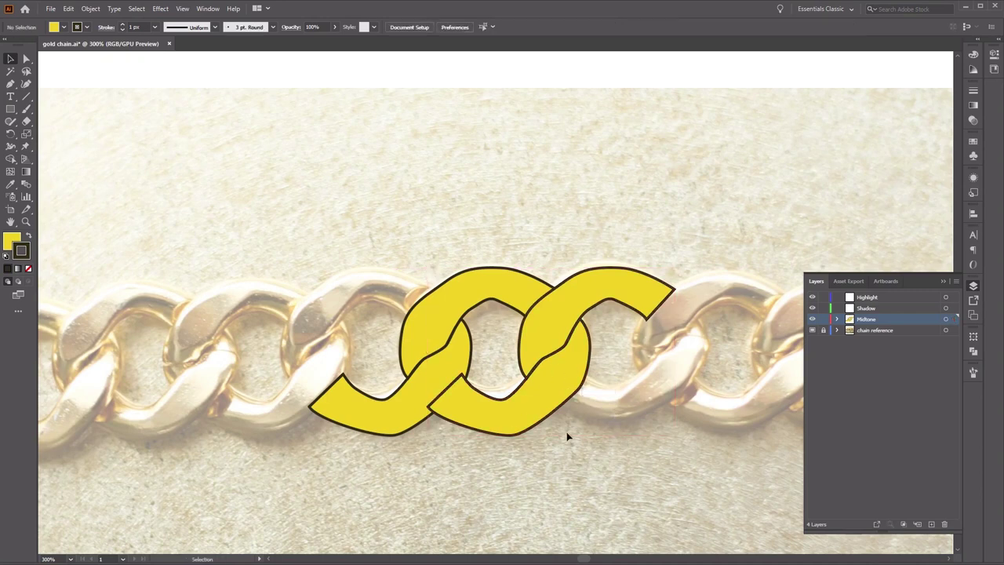
pyautogui.click(433, 419)
pyautogui.hotkey('ctrl', 'shift', ']')
pyautogui.click(524, 459)
pyautogui.click(525, 422)
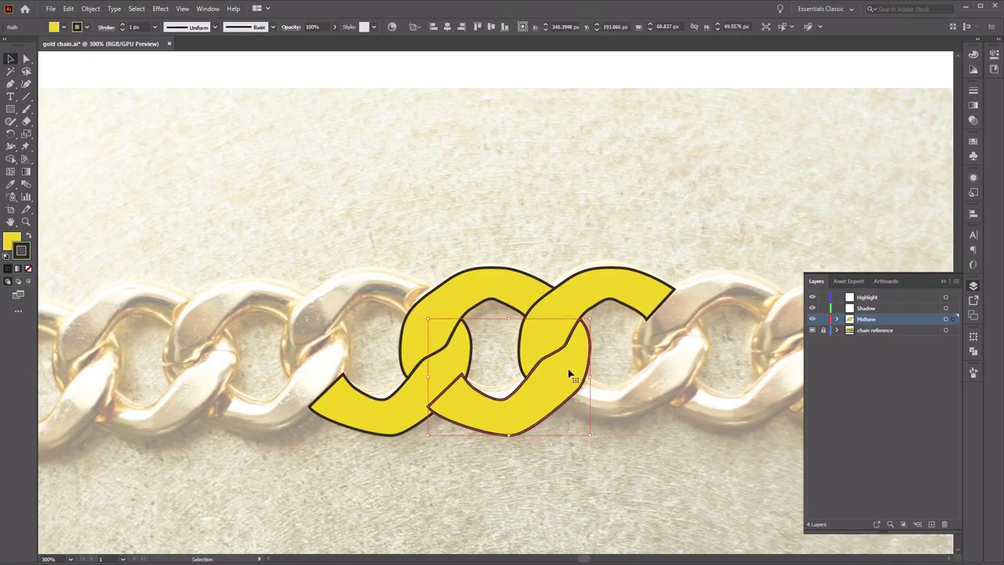
pyautogui.scroll(-4, 576, 359)
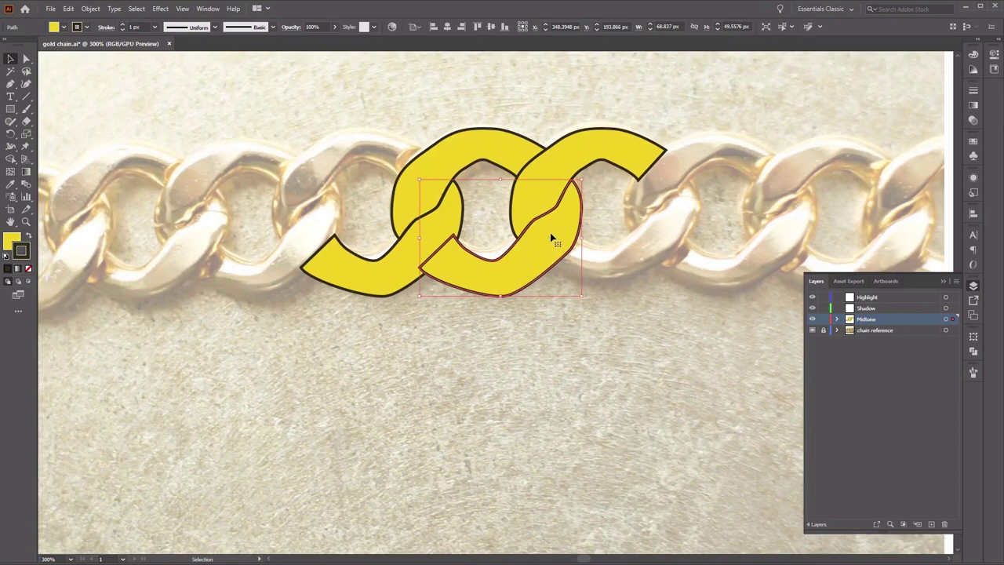
pyautogui.rightClick(552, 237)
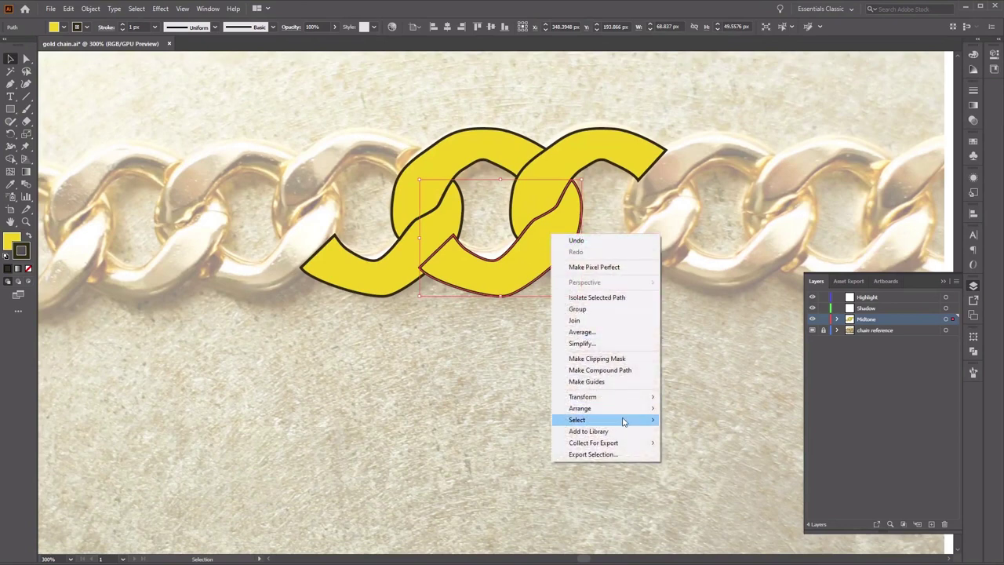
pyautogui.moveTo(628, 407)
pyautogui.click(706, 442)
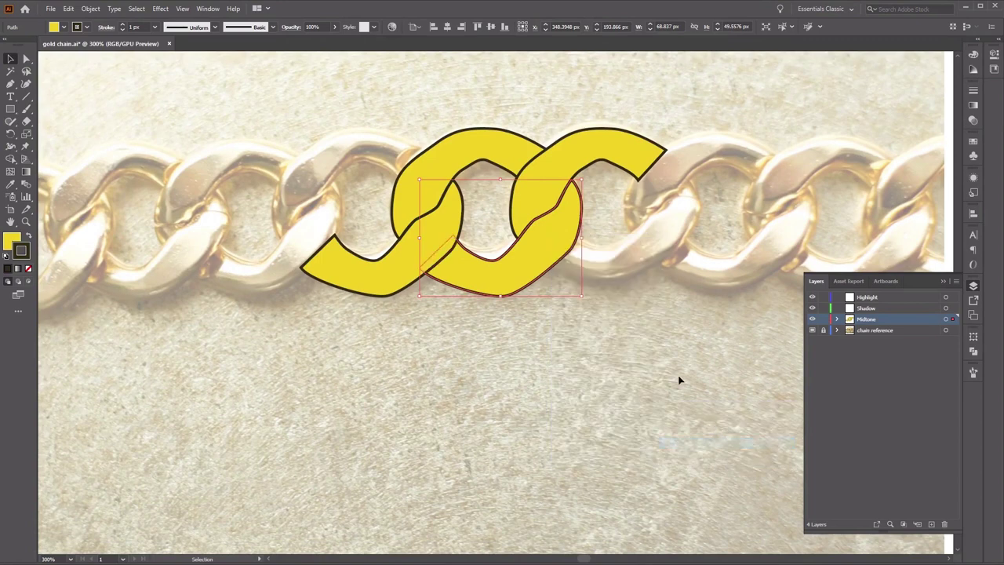
pyautogui.click(630, 300)
# - Expand only the strokes of all four yellow link halves, leaving their fills unexpanded
pyautogui.scroll(3, 596, 321)
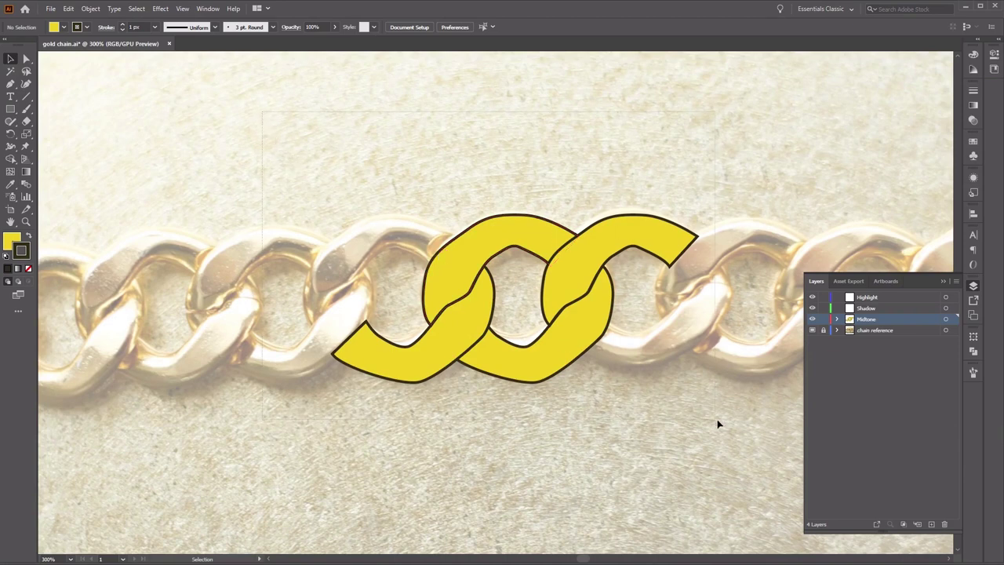
pyautogui.hotkey('ctrl', 'a')
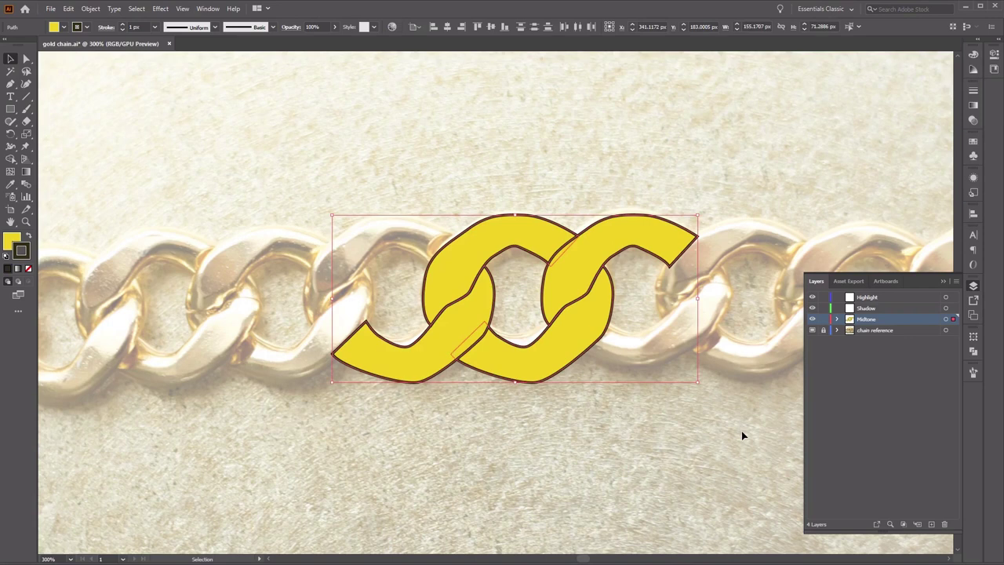
pyautogui.click(91, 9)
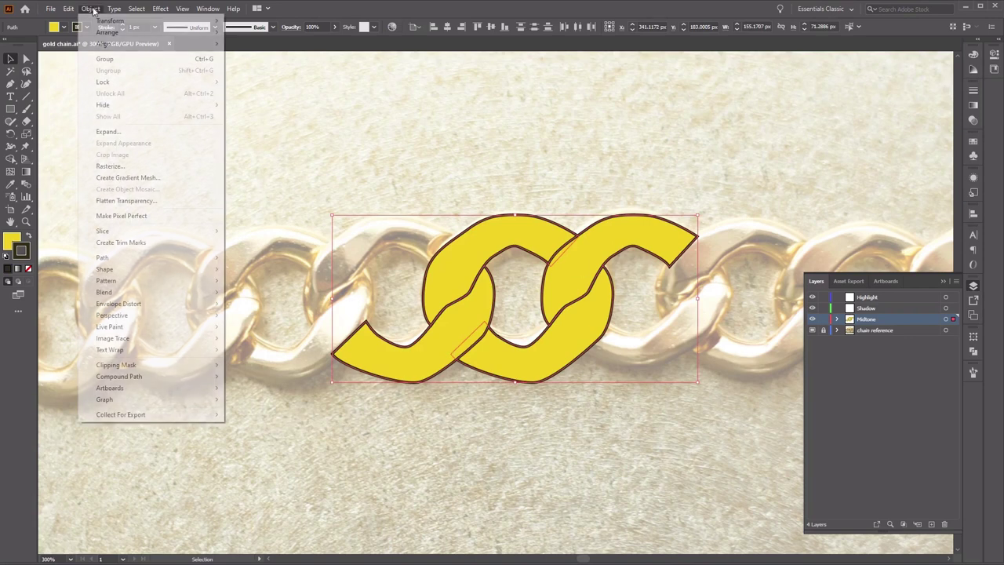
pyautogui.click(160, 134)
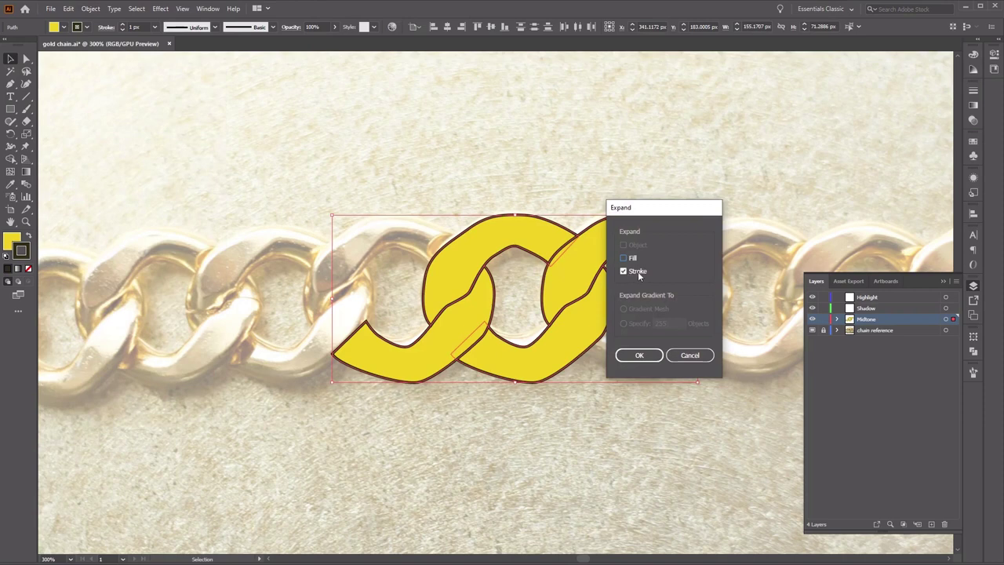
pyautogui.click(639, 355)
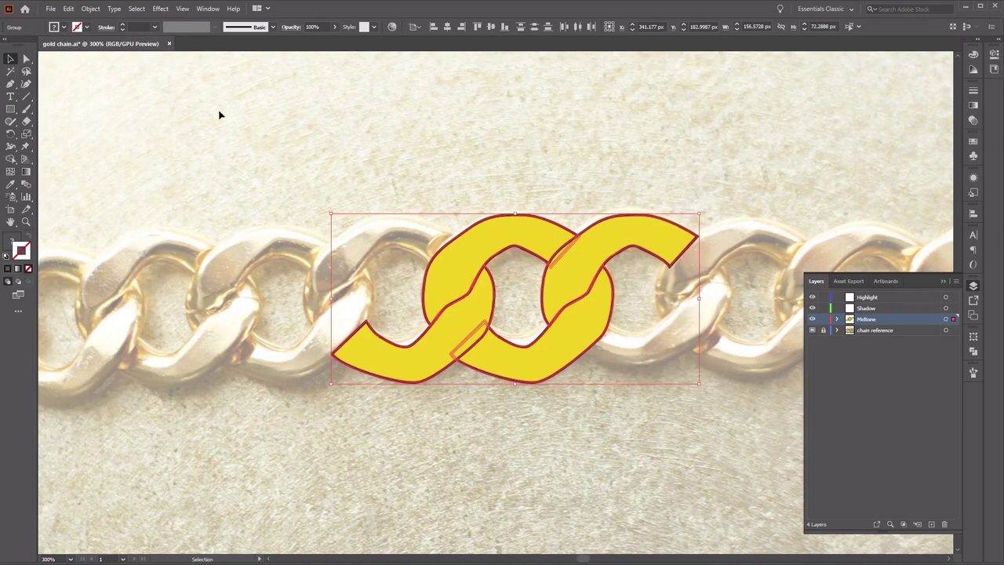
# - Ungroup the expanded link artwork and clear the selection
pyautogui.click(91, 9)
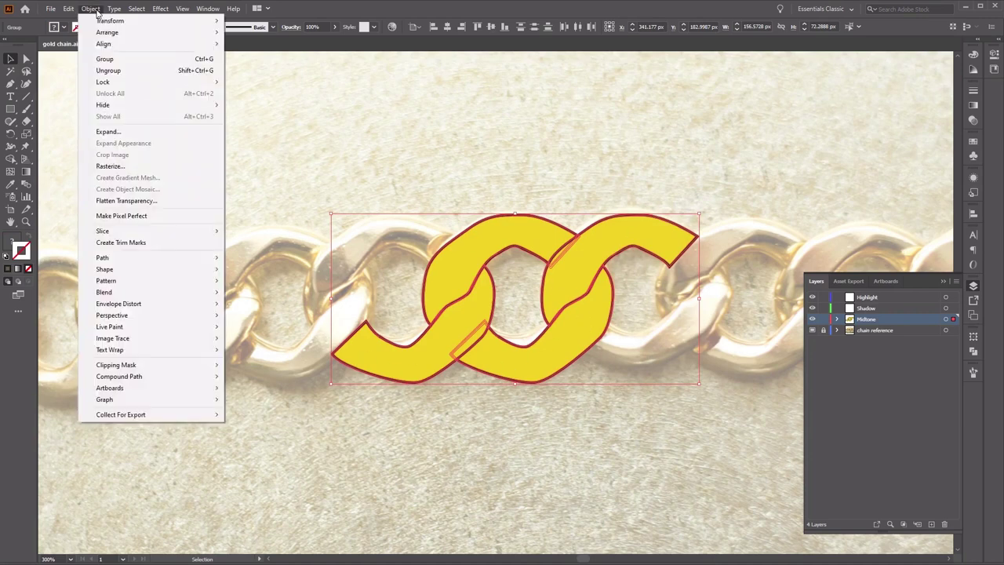
pyautogui.click(128, 74)
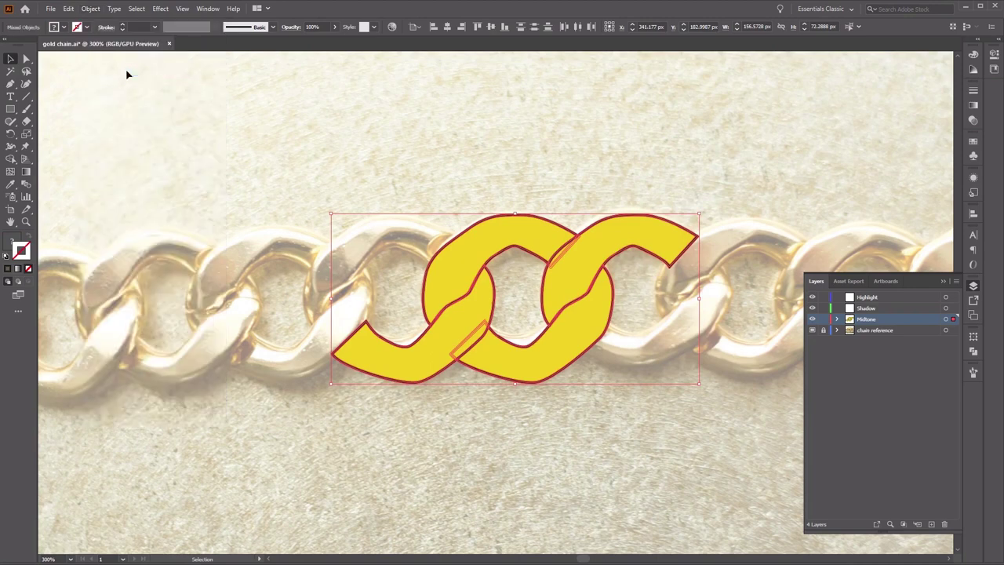
pyautogui.click(517, 184)
# - Select the dark outlines of all four link halves and cut them from the Midtone layer
pyautogui.click(546, 221)
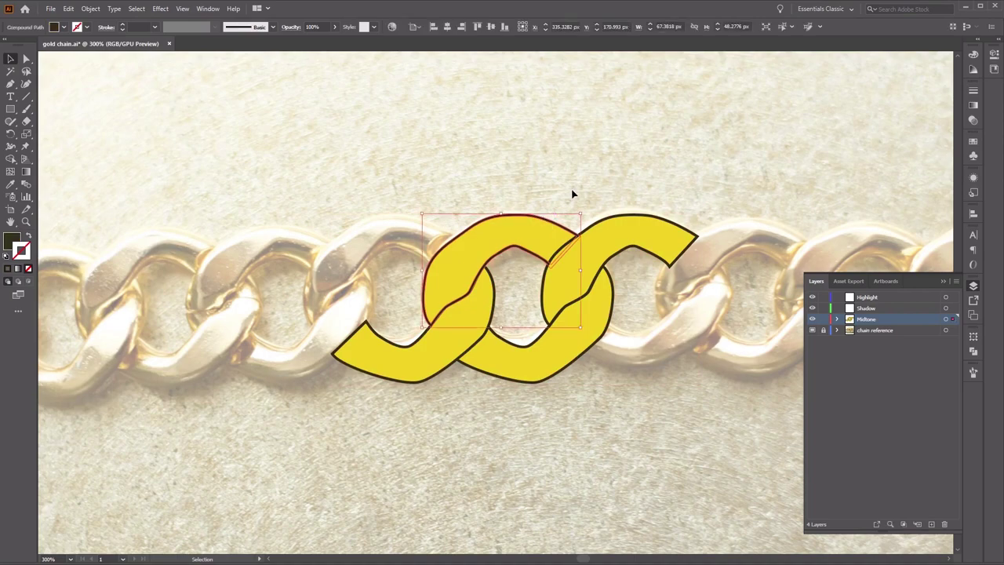
pyautogui.hotkey('ctrl', '+')
pyautogui.hotkey('ctrl', '+')
pyautogui.hotkey('ctrl', '+')
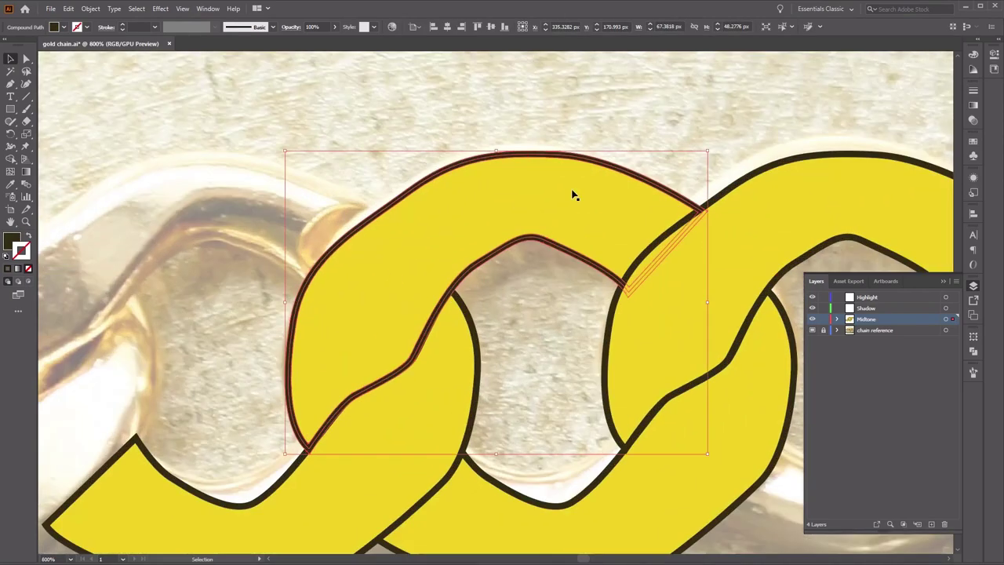
pyautogui.moveTo(572, 189); pyautogui.dragTo(497, 112)
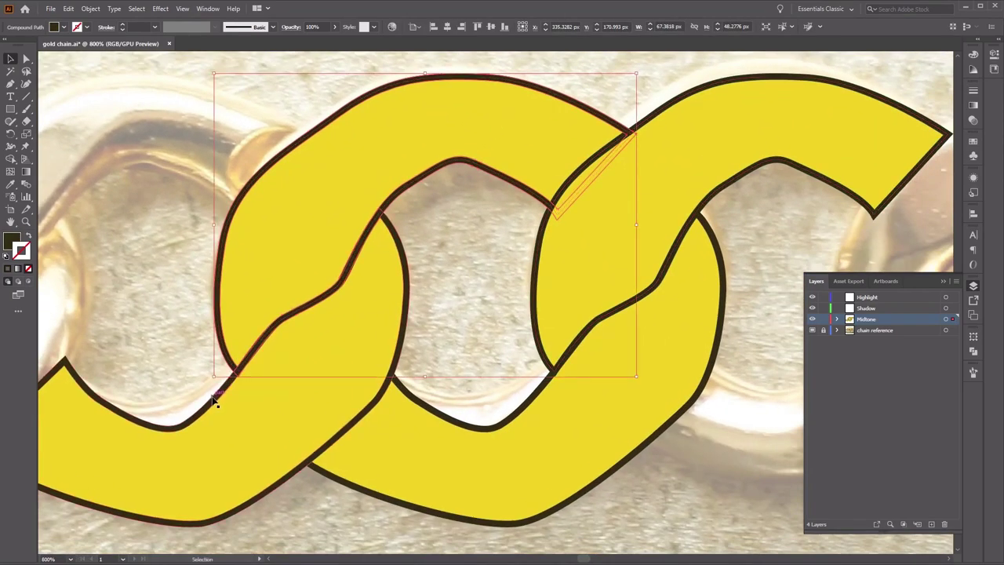
pyautogui.keyDown('shift'); pyautogui.click(329, 412); pyautogui.keyUp('shift')
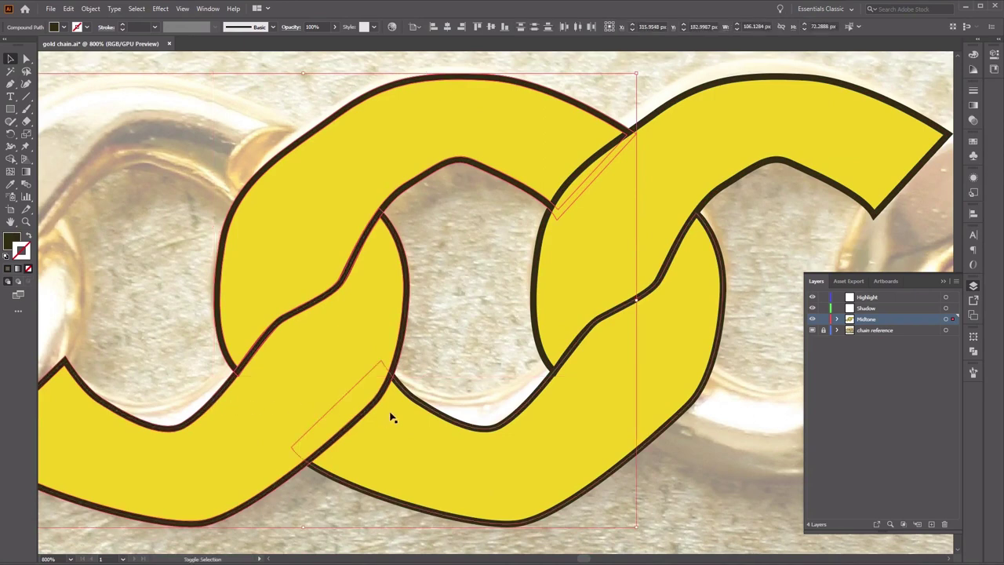
pyautogui.keyDown('shift'); pyautogui.click(420, 404); pyautogui.keyUp('shift')
pyautogui.keyDown('shift'); pyautogui.click(536, 276); pyautogui.keyUp('shift')
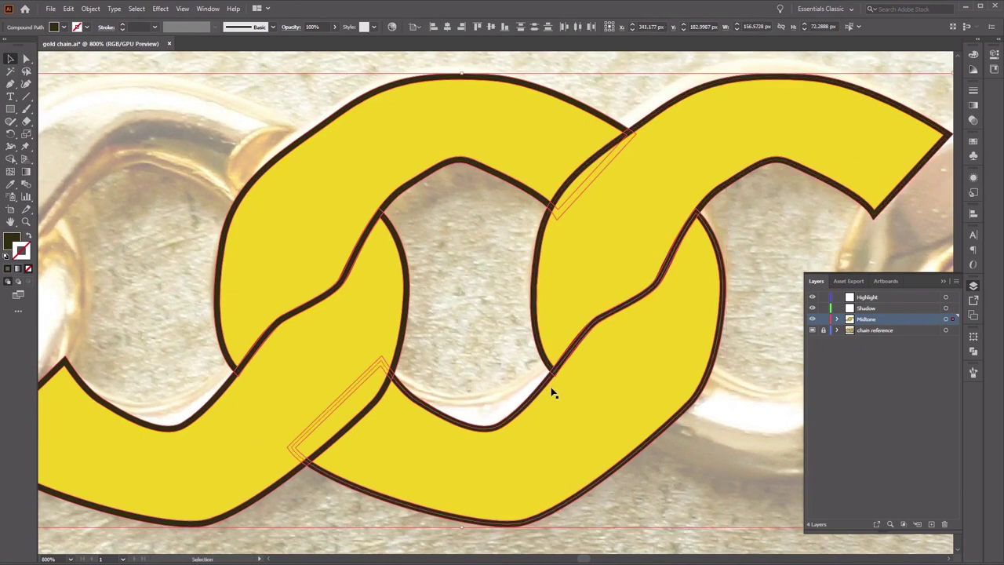
pyautogui.hotkey('ctrl', '8')
pyautogui.hotkey('ctrl', 'shift', 'a')
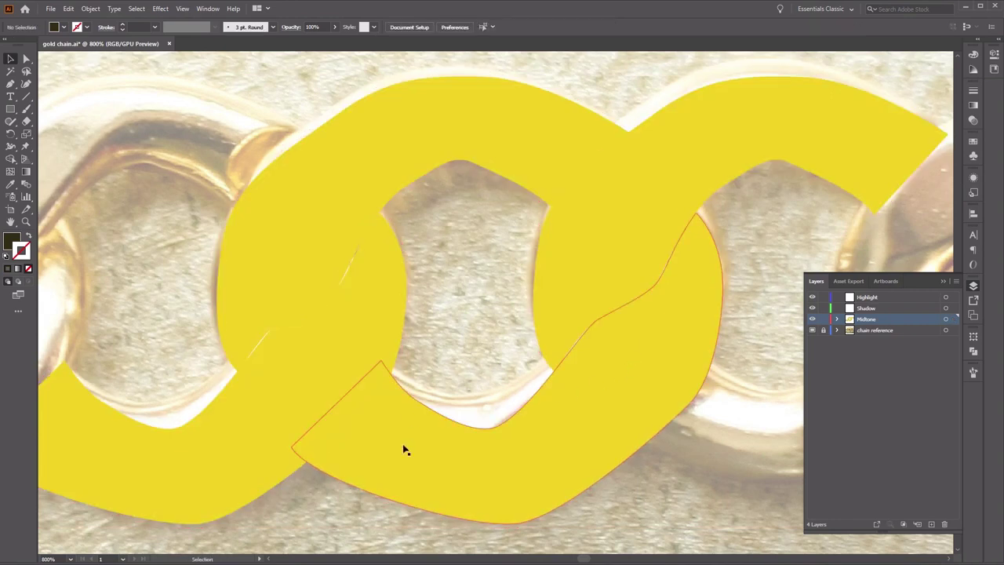
# - Add a layer named Trapping above Highlight and paste the cut outlines in place on it
pyautogui.click(866, 296)
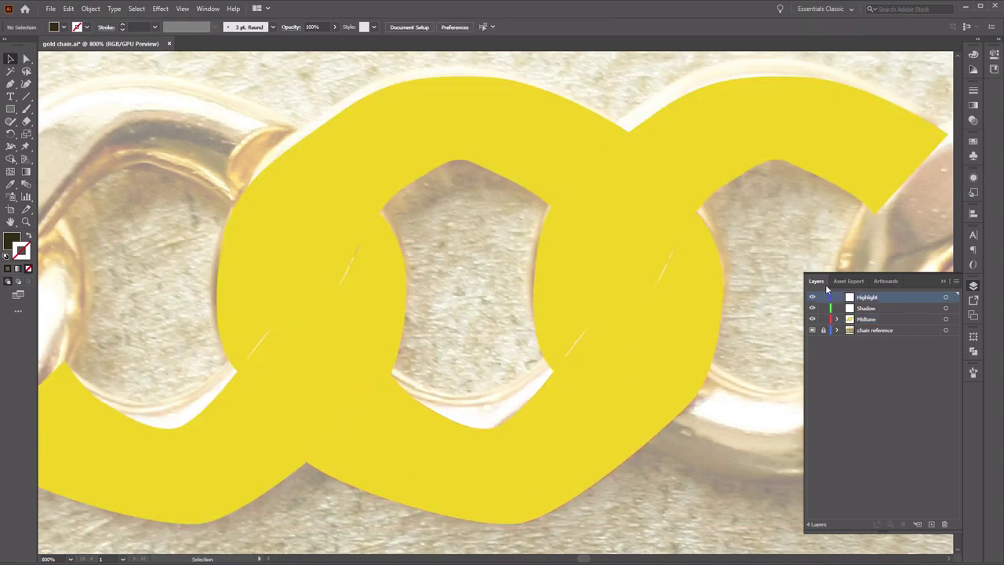
pyautogui.click(932, 524)
pyautogui.doubleClick(867, 298)
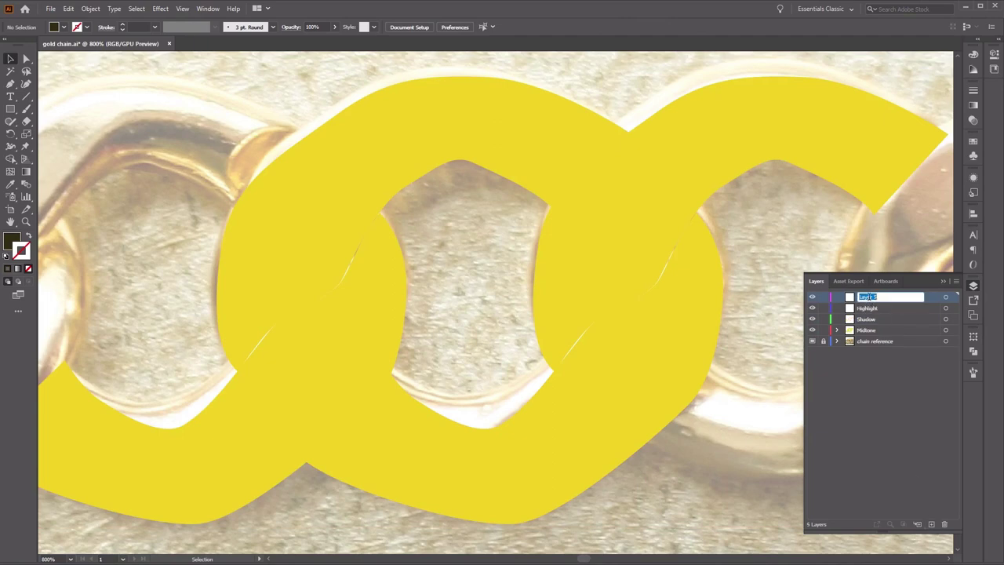
pyautogui.write('H')
pyautogui.press('Return')
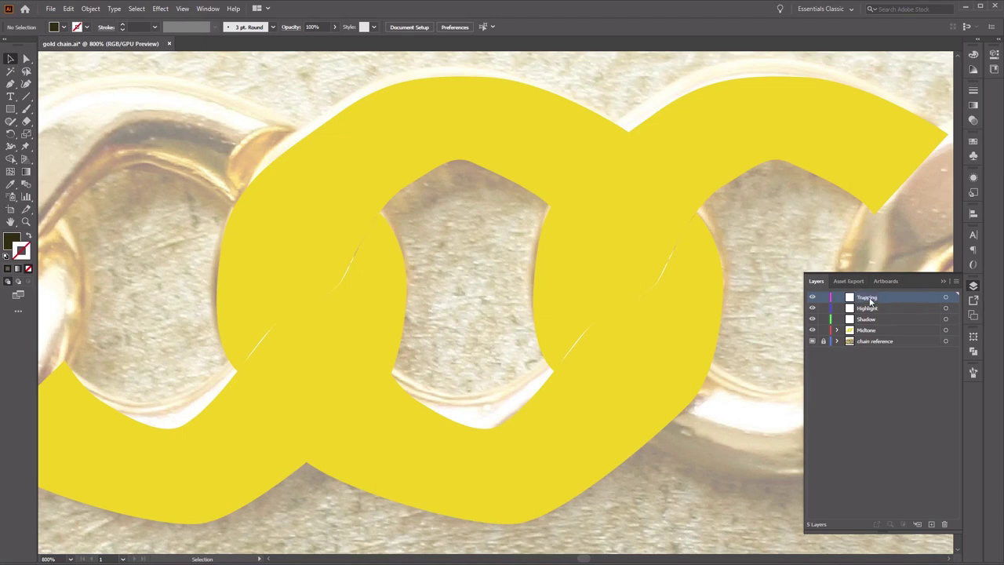
pyautogui.hotkey('ctrl', 'f')
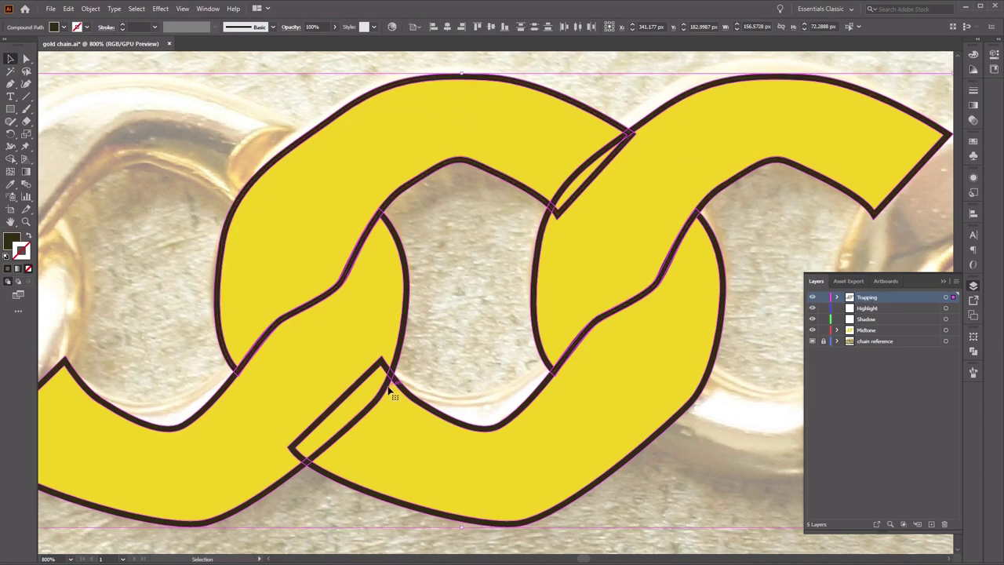
# - Cut the right link's lower-half outline with the Knife at both points where it crosses under the left link
pyautogui.click(414, 298)
pyautogui.moveTo(414, 298); pyautogui.dragTo(466, 285)
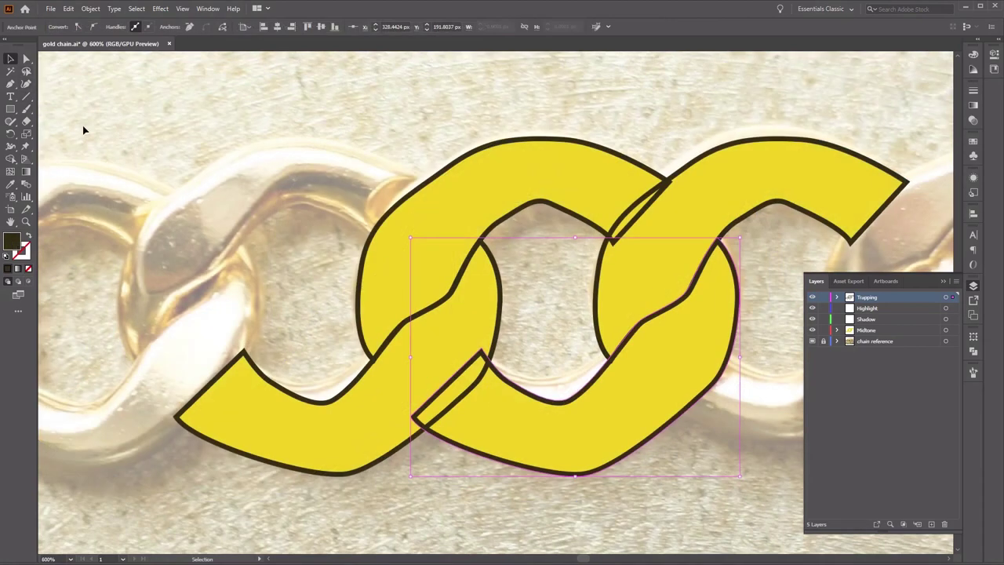
pyautogui.click(27, 122)
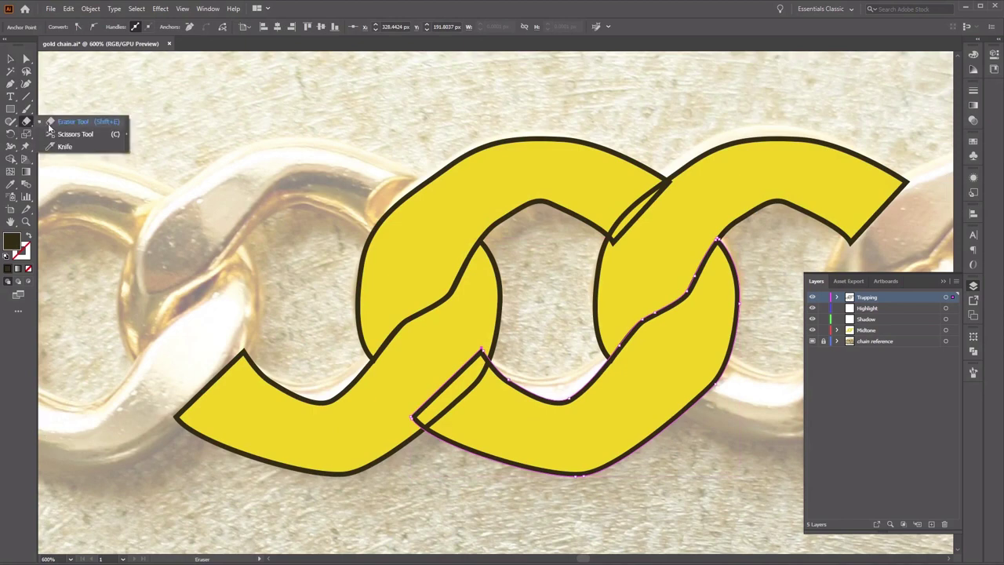
pyautogui.click(92, 152)
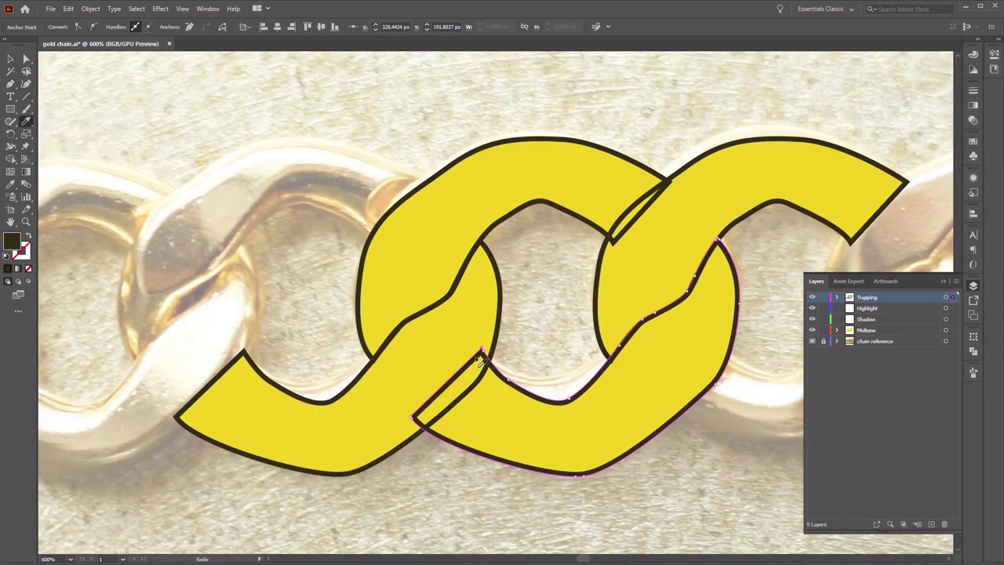
pyautogui.scroll(5, 481, 359)
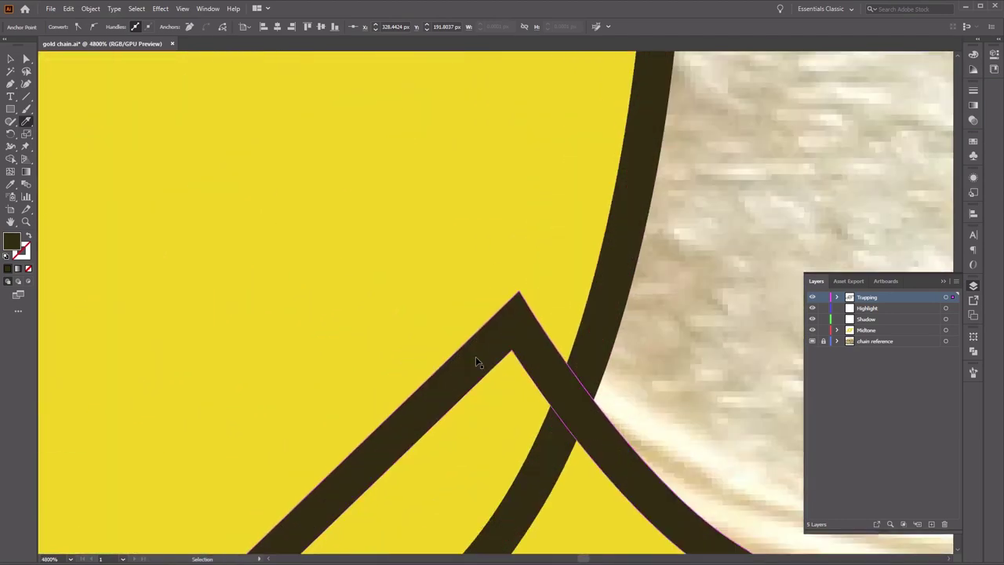
pyautogui.scroll(2, 475, 359)
pyautogui.press('space')
pyautogui.moveTo(454, 438); pyautogui.dragTo(531, 278)
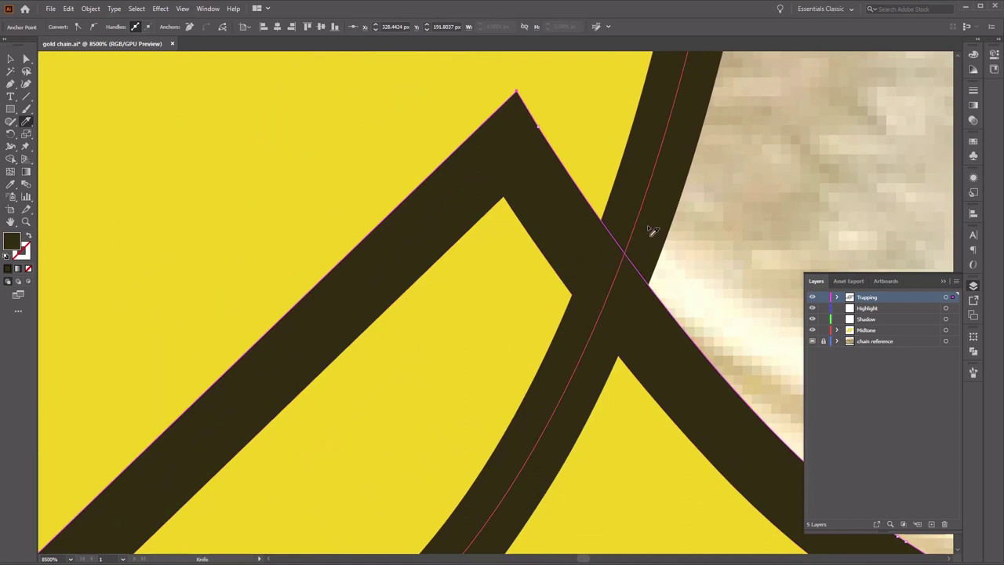
pyautogui.moveTo(625, 243); pyautogui.dragTo(582, 346)
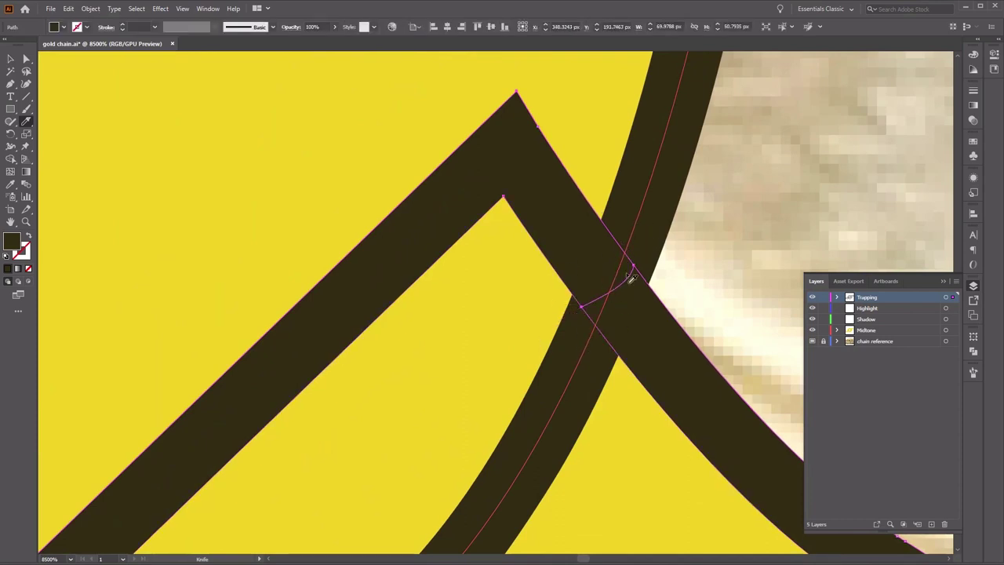
pyautogui.moveTo(452, 481); pyautogui.dragTo(645, 180)
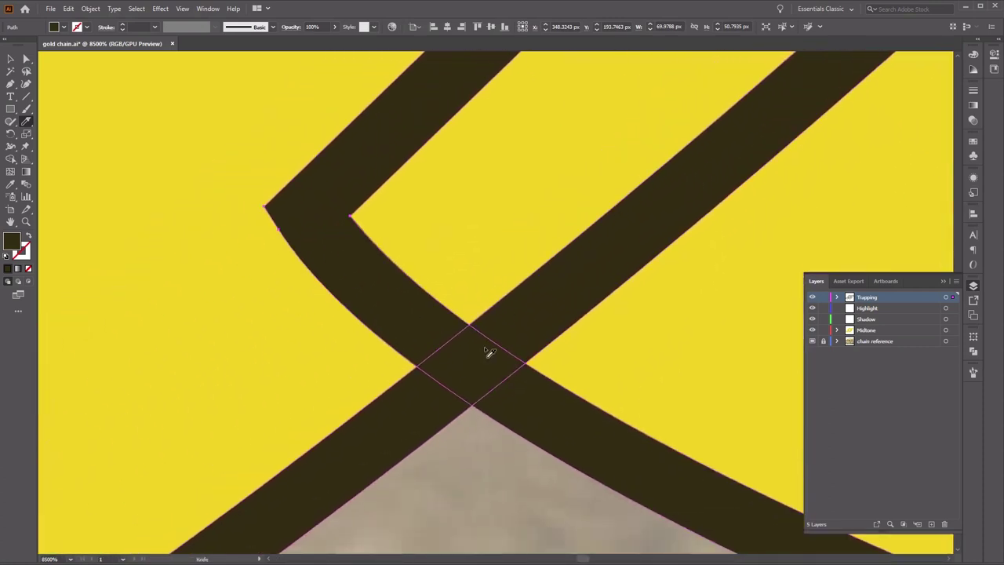
pyautogui.moveTo(491, 357); pyautogui.dragTo(389, 431)
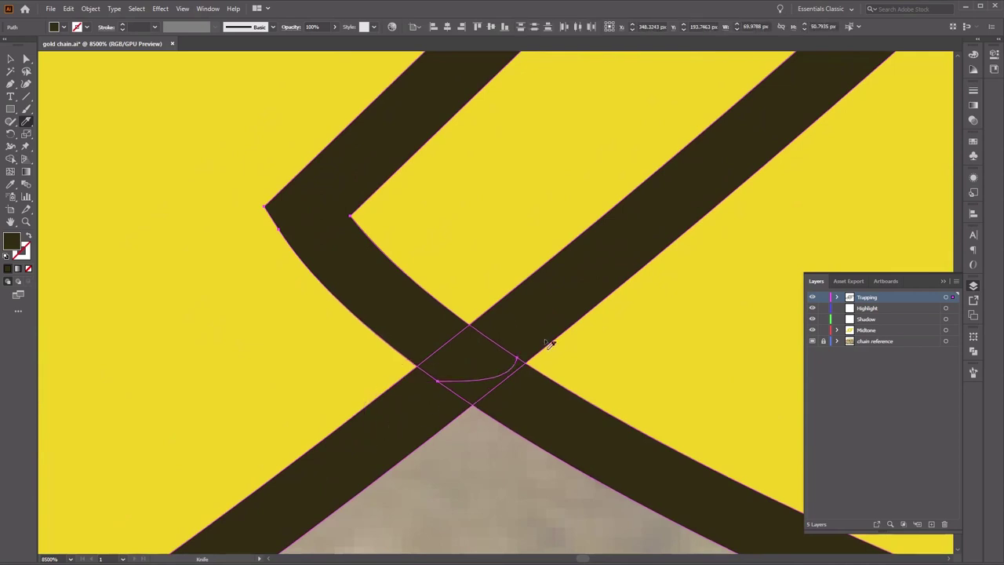
# - Select and delete the severed outline piece overlapping the left link's lower half
pyautogui.press('a')
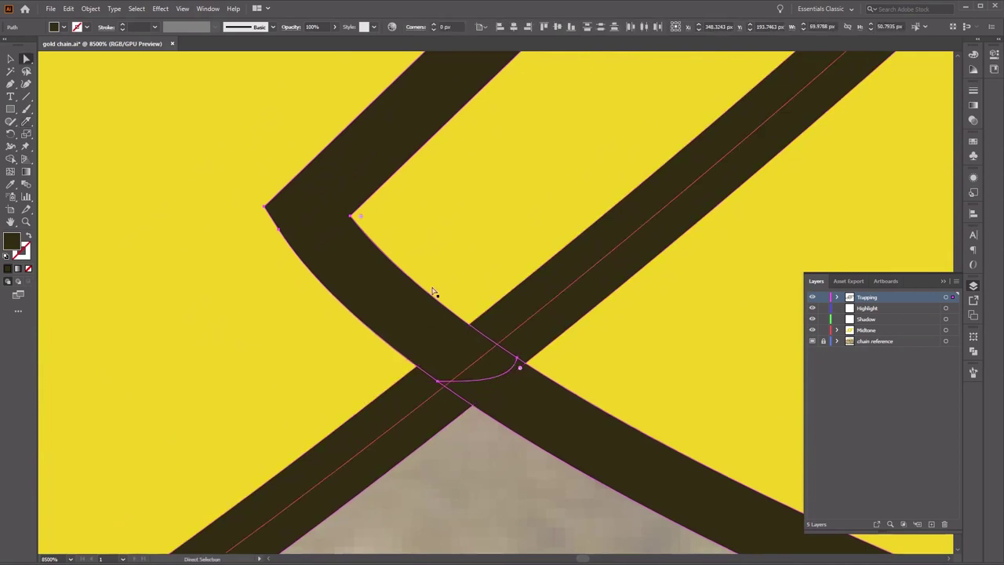
pyautogui.click(433, 292)
pyautogui.click(444, 312)
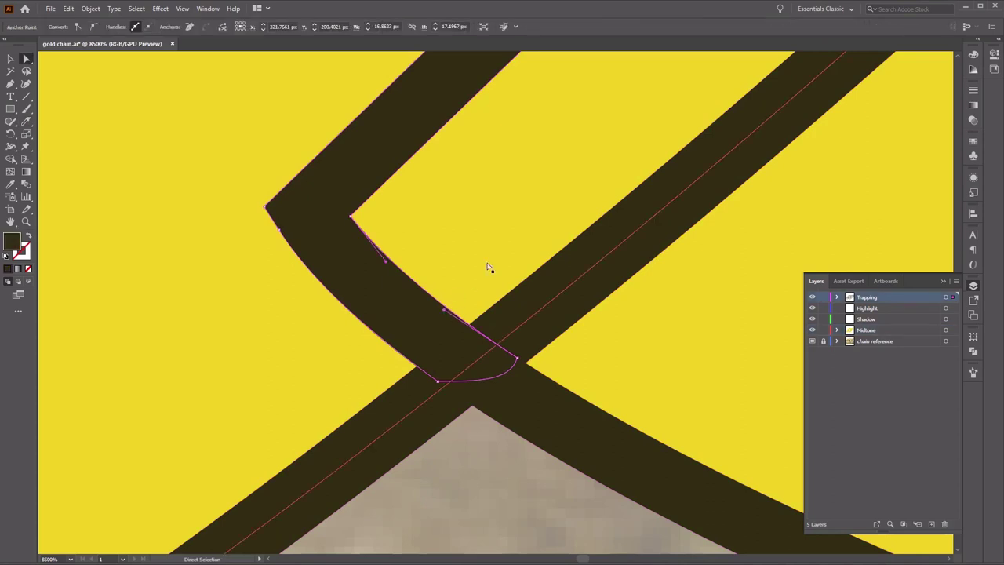
pyautogui.moveTo(510, 206); pyautogui.dragTo(403, 306)
pyautogui.hotkey('ctrl', '-')
pyautogui.hotkey('ctrl', '-')
pyautogui.hotkey('ctrl', '-')
pyautogui.hotkey('ctrl', '-')
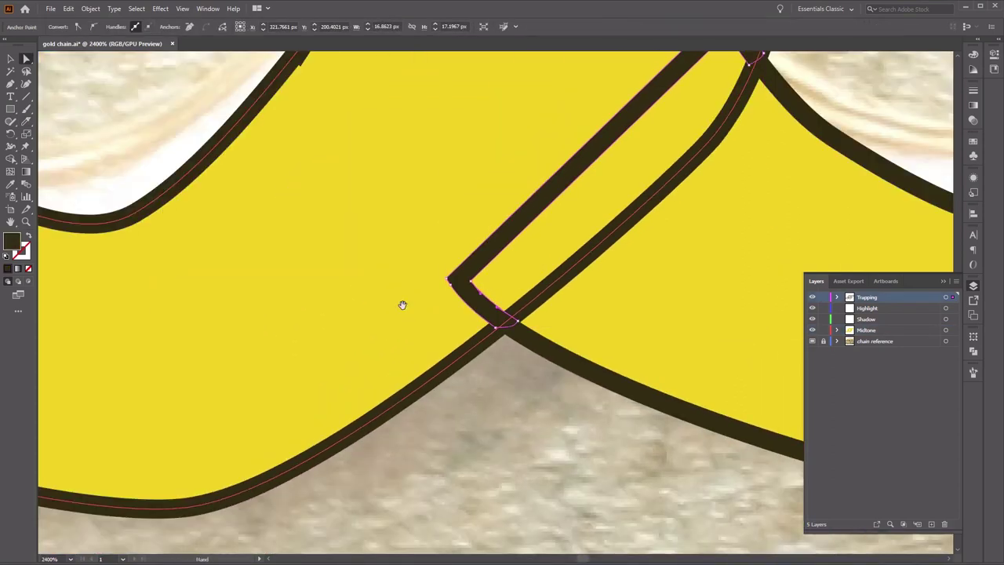
pyautogui.scroll(3, 401, 330)
pyautogui.hscroll(2, 401, 329)
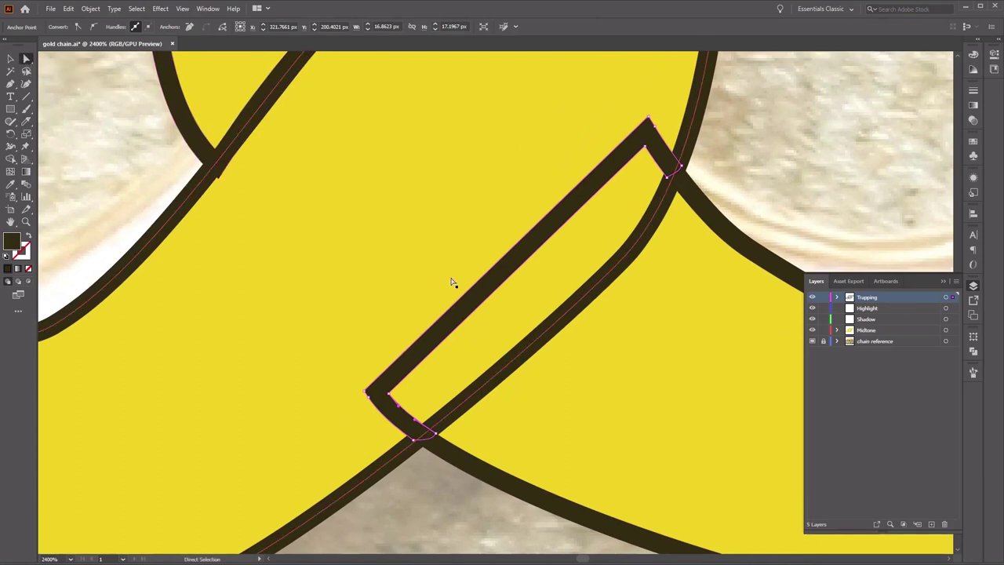
pyautogui.press('Delete')
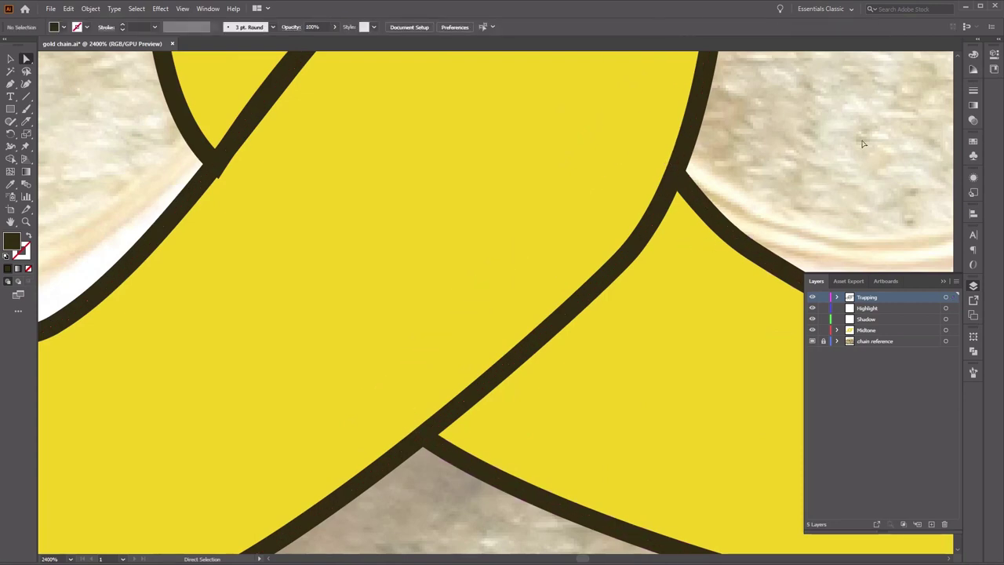
# - Try to cut the left link's upper-half outline with the Knife at its upper crossing under the right link
pyautogui.moveTo(861, 108); pyautogui.dragTo(476, 350)
pyautogui.hscroll(8, 632, 238)
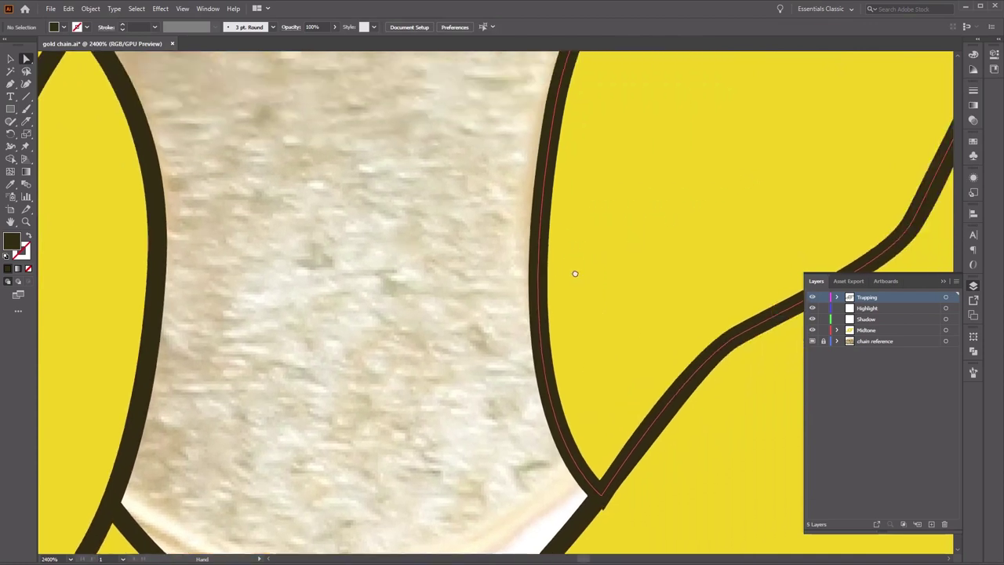
pyautogui.scroll(3, 637, 307)
pyautogui.scroll(5, 638, 306)
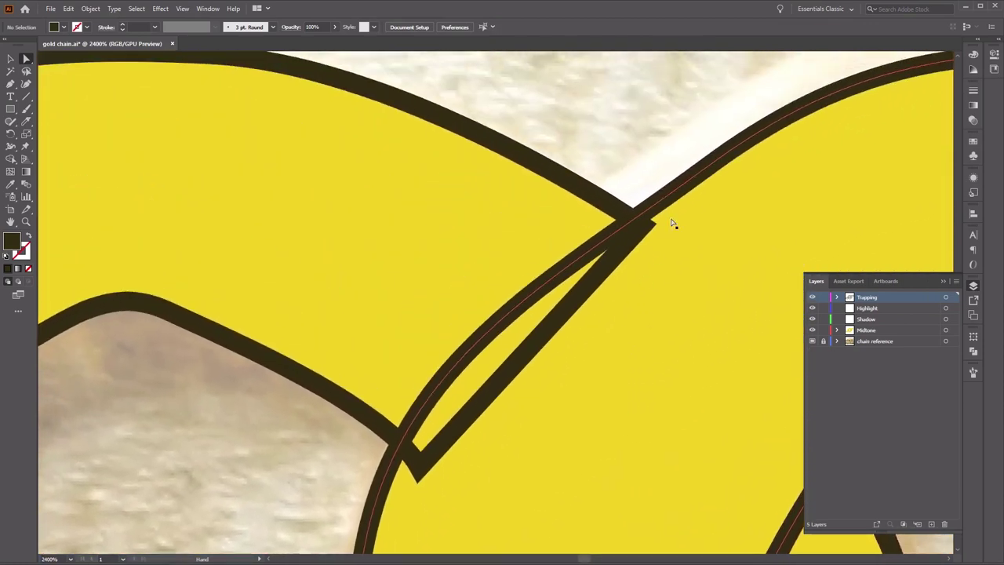
pyautogui.click(28, 121)
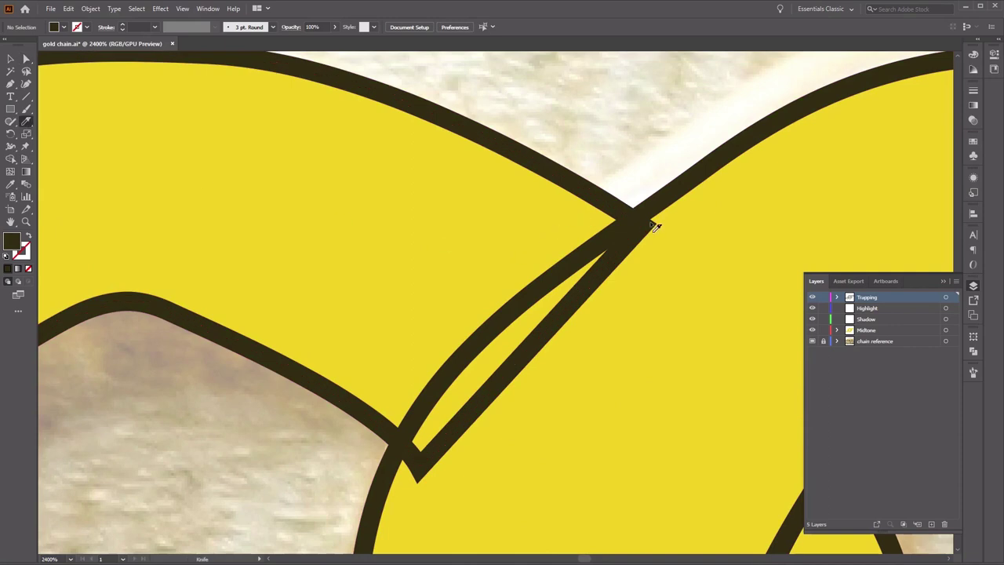
pyautogui.scroll(7, 655, 226)
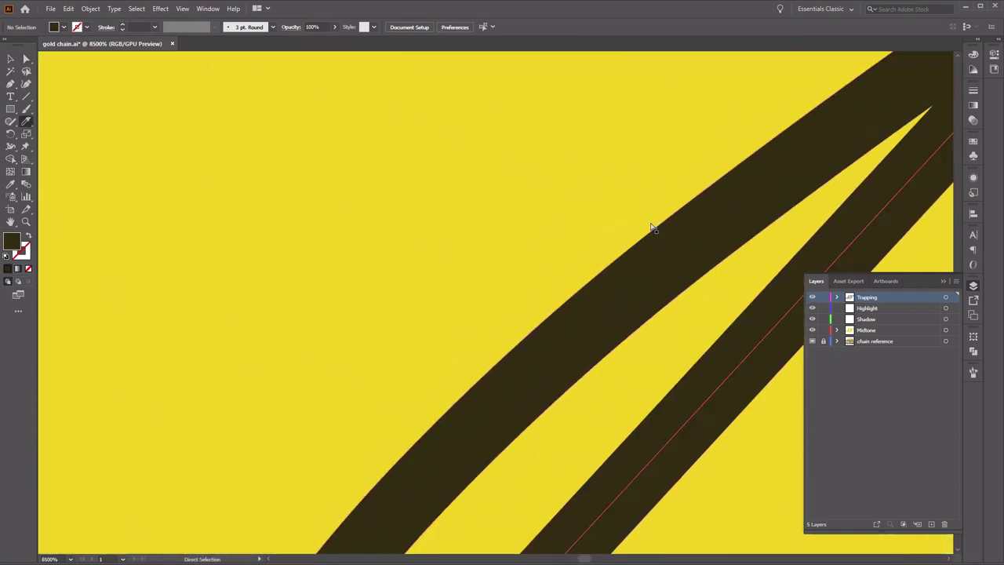
pyautogui.moveTo(789, 173); pyautogui.dragTo(403, 416)
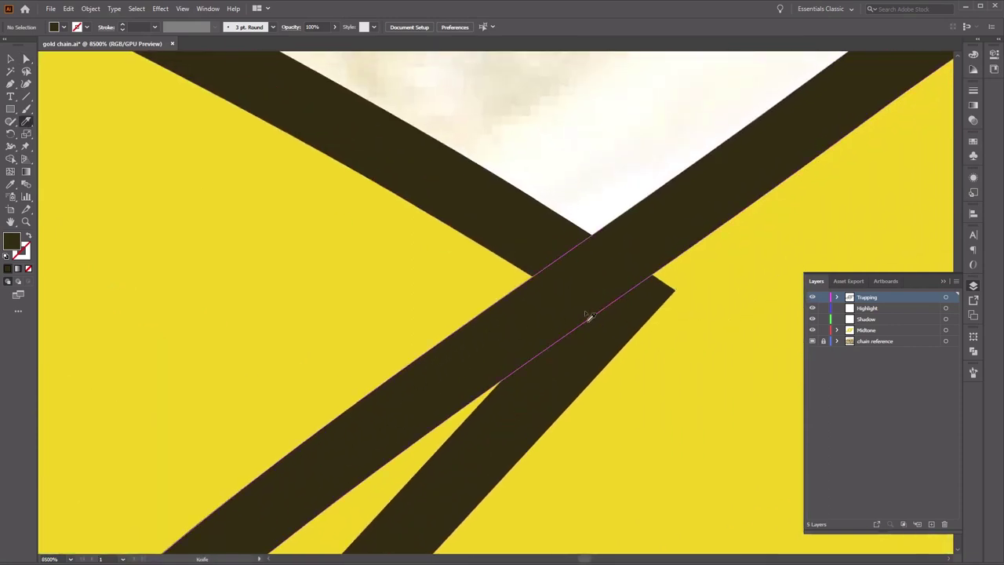
pyautogui.hotkey('ctrl', 'z')
pyautogui.hotkey('ctrl', 'z')
# - Select the left link's upper-half outline and cut it with the Knife at both points where it passes under the right link
pyautogui.press('a')
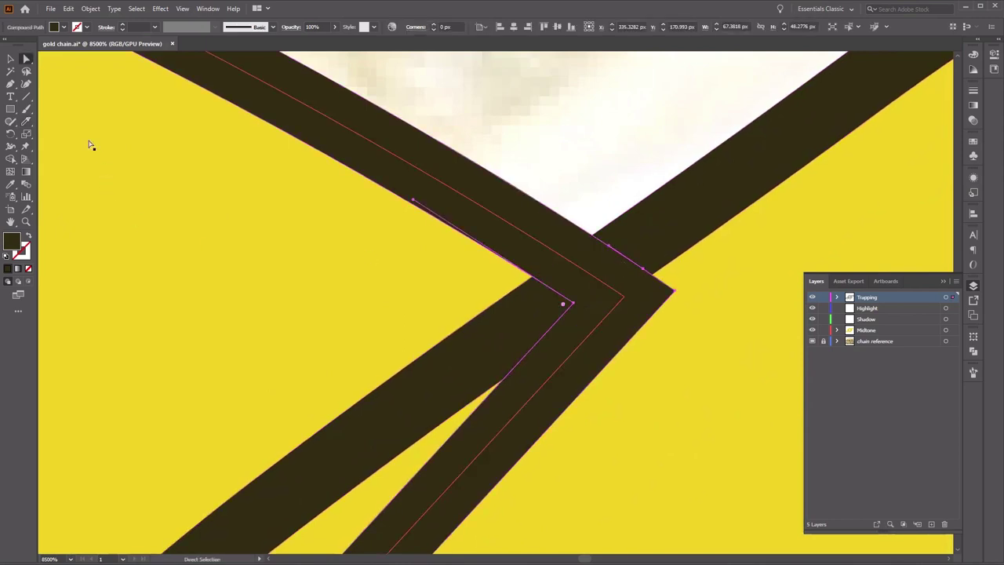
pyautogui.click(28, 122)
pyautogui.moveTo(606, 258); pyautogui.dragTo(504, 335)
pyautogui.hotkey('ctrl', 'z')
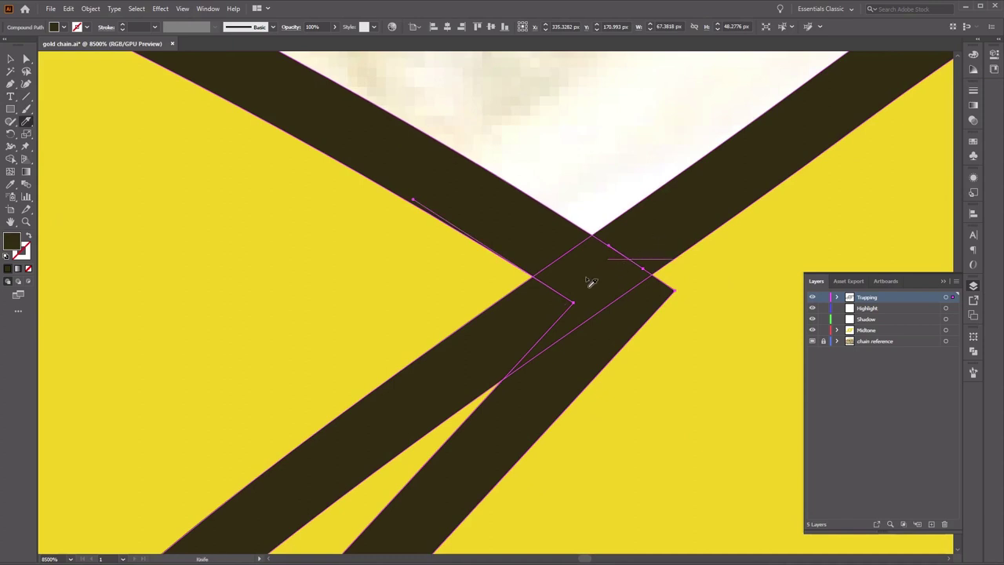
pyautogui.moveTo(648, 274)
pyautogui.mouseDown()
pyautogui.moveTo(598, 280)
pyautogui.moveTo(543, 310)
pyautogui.mouseUp()
pyautogui.moveTo(673, 195)
pyautogui.mouseDown()
pyautogui.moveTo(610, 276)
pyautogui.moveTo(552, 312)
pyautogui.mouseUp()
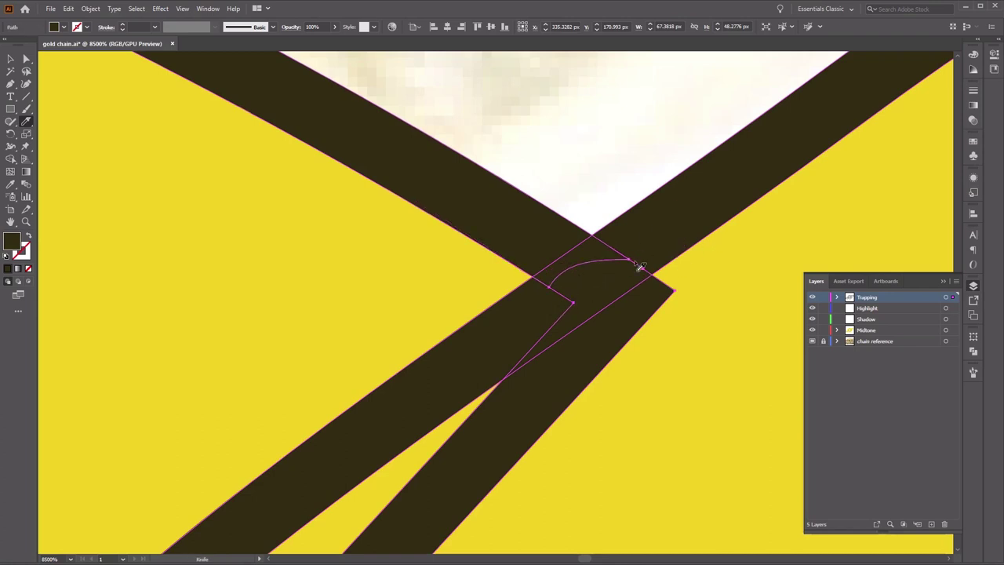
pyautogui.moveTo(363, 441); pyautogui.dragTo(631, 221)
pyautogui.moveTo(335, 472)
pyautogui.mouseDown()
pyautogui.moveTo(385, 403)
pyautogui.moveTo(589, 207)
pyautogui.moveTo(406, 403)
pyautogui.moveTo(492, 280)
pyautogui.moveTo(452, 377)
pyautogui.mouseUp()
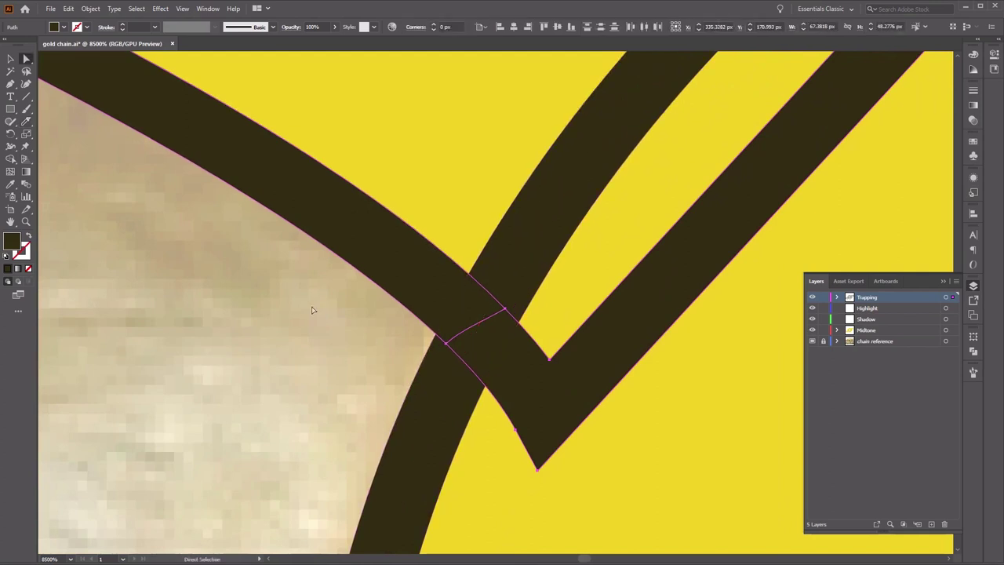
# - Select and delete the severed outline piece of the left link's upper half that overlaps the right link
pyautogui.click(26, 60)
pyautogui.hotkey('ctrl', '-')
pyautogui.hotkey('ctrl', '-')
pyautogui.hotkey('ctrl', '-')
pyautogui.hotkey('ctrl', '-')
pyautogui.hotkey('ctrl', '-')
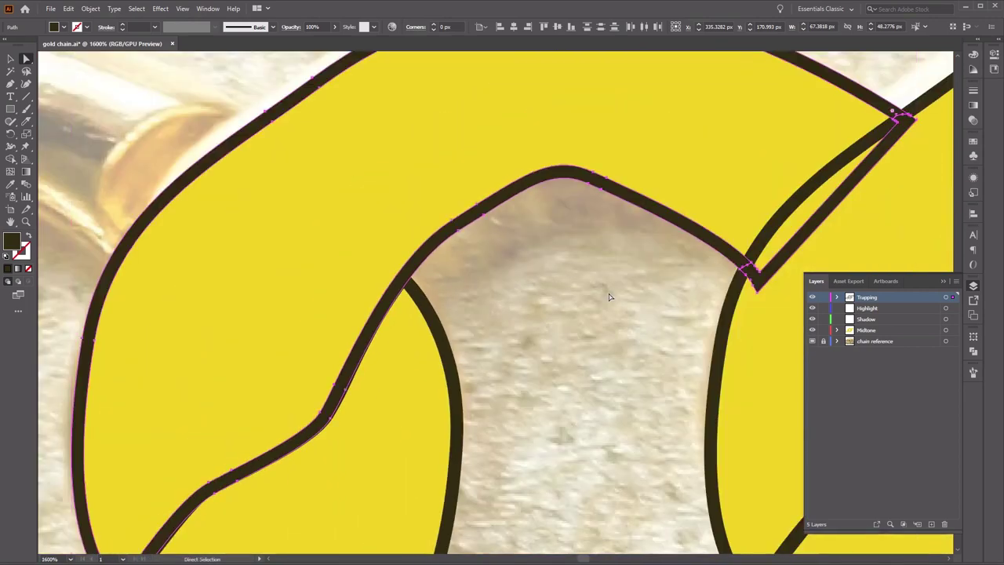
pyautogui.moveTo(609, 291); pyautogui.dragTo(472, 401)
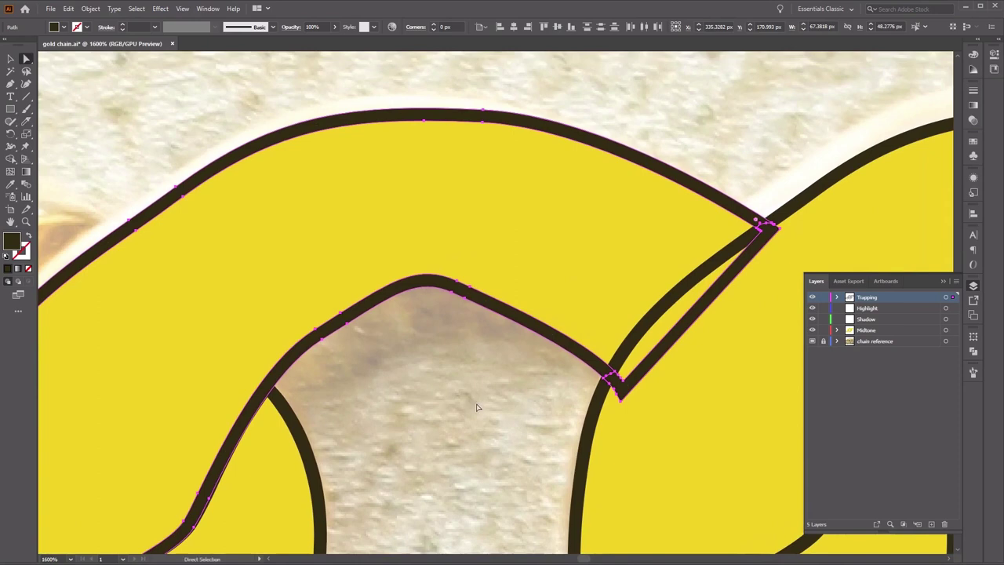
pyautogui.press('Delete')
pyautogui.hotkey('ctrl', 'z')
pyautogui.click(560, 400)
pyautogui.click(647, 385)
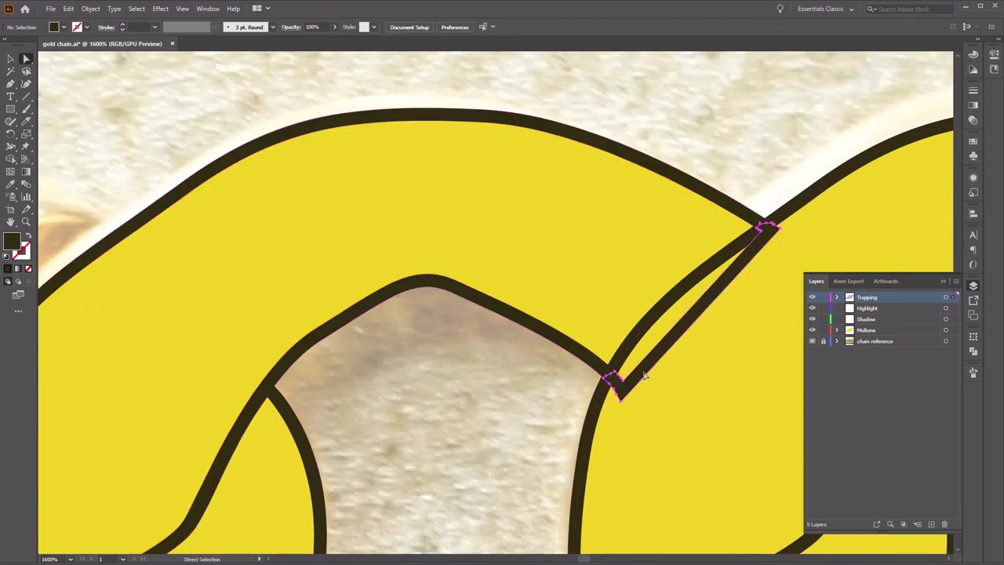
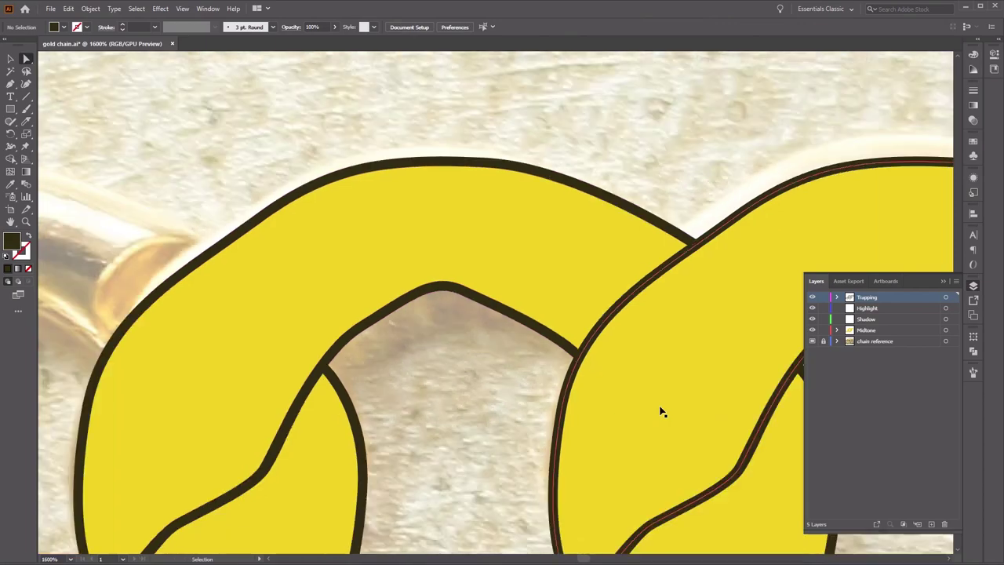
pyautogui.hotkey('ctrl', '-')
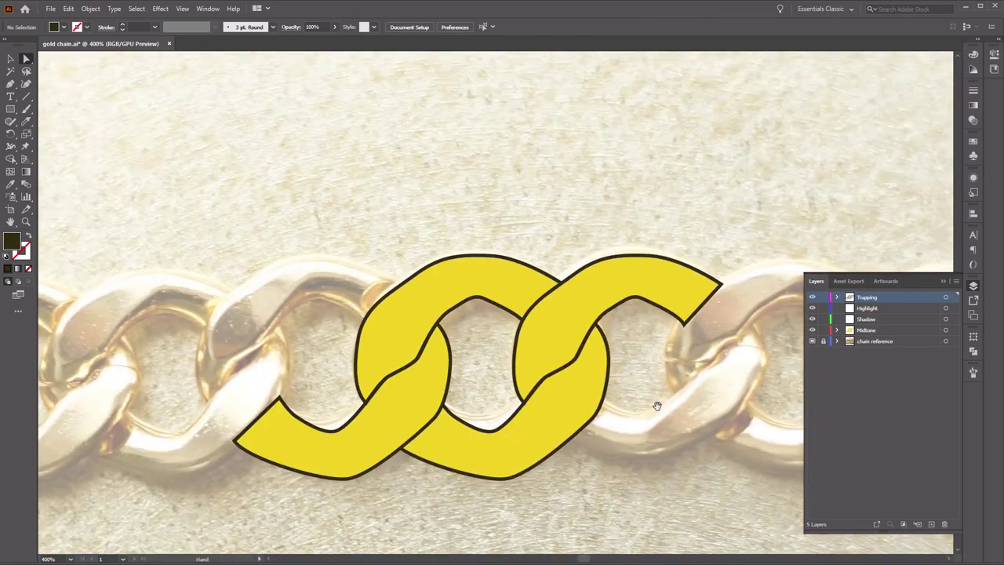
pyautogui.moveTo(657, 405); pyautogui.dragTo(688, 360)
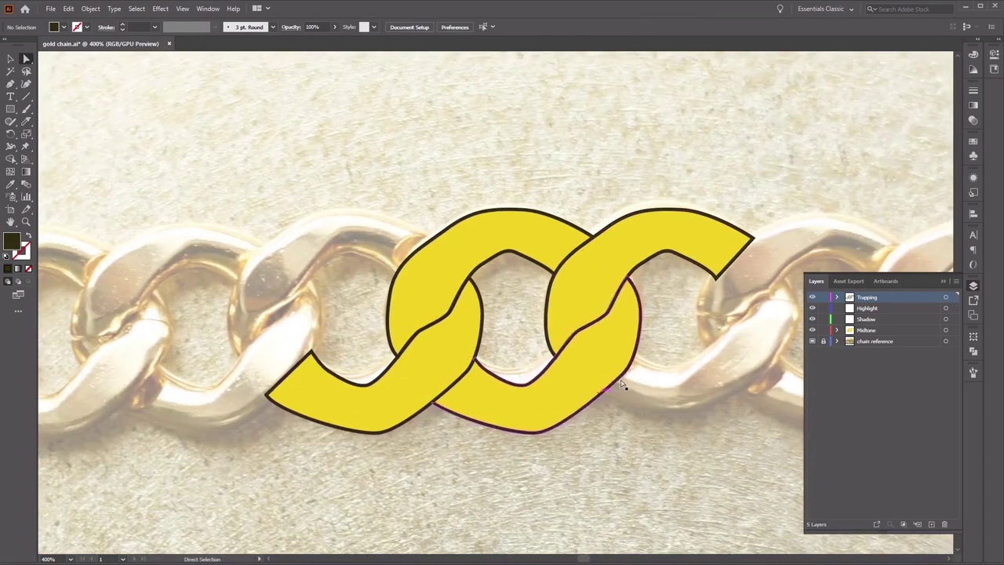
pyautogui.hotkey('ctrl', 'z')
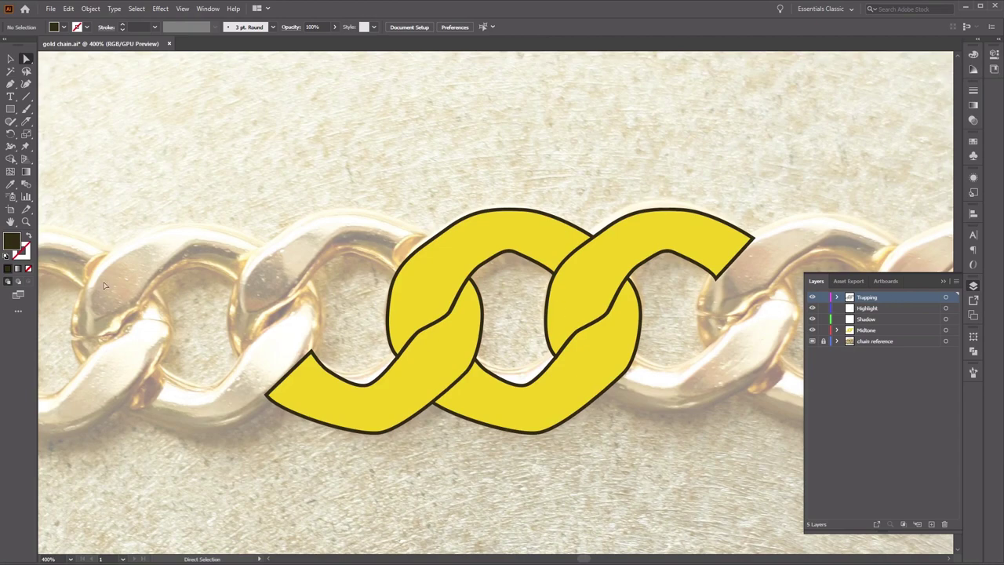
# - Draw a pointed dark accent with the Pen tool along the inner edge of the left link's upper half, starting at the inner junction
pyautogui.click(13, 87)
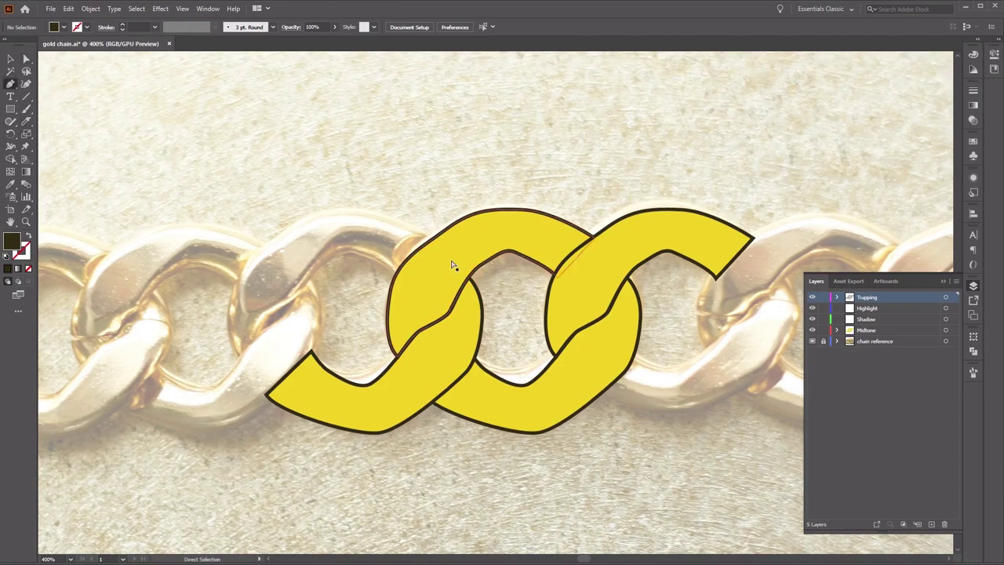
pyautogui.hotkey('ctrl', '+')
pyautogui.hotkey('ctrl', '+')
pyautogui.hotkey('ctrl', '+')
pyautogui.scroll(3, 388, 212)
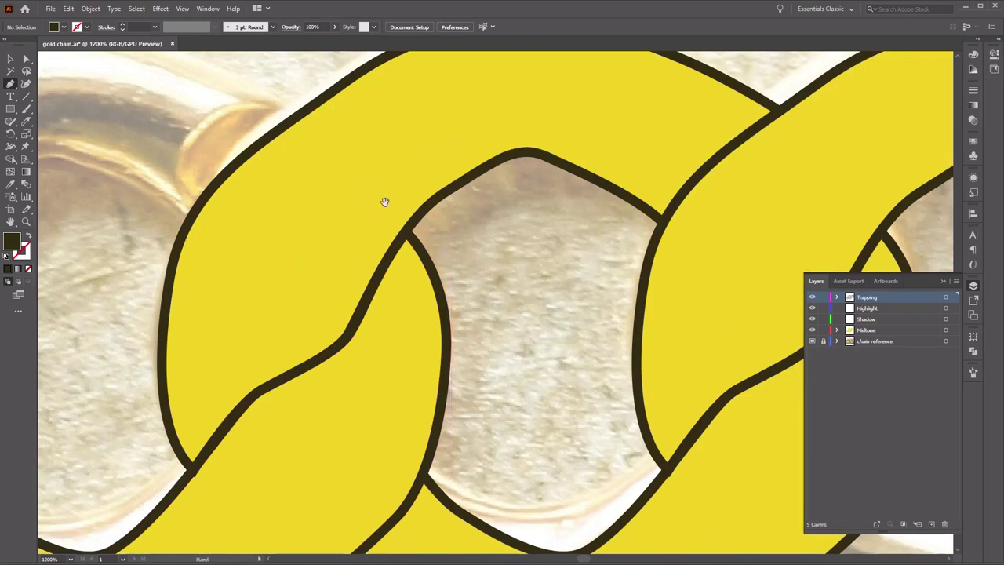
pyautogui.click(403, 300)
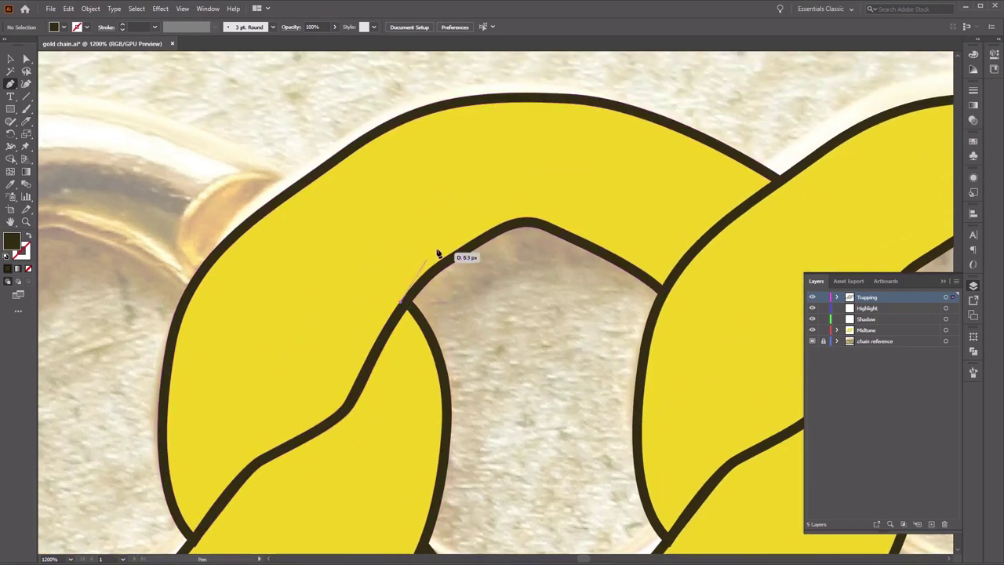
pyautogui.moveTo(558, 191)
pyautogui.mouseDown()
pyautogui.moveTo(648, 166)
pyautogui.moveTo(675, 145)
pyautogui.mouseUp()
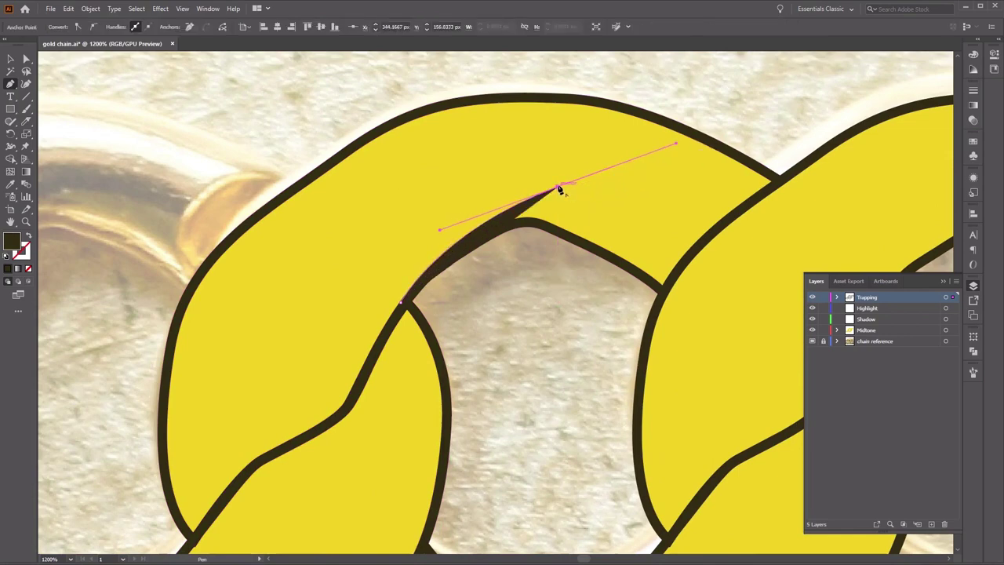
pyautogui.moveTo(559, 190); pyautogui.dragTo(541, 225)
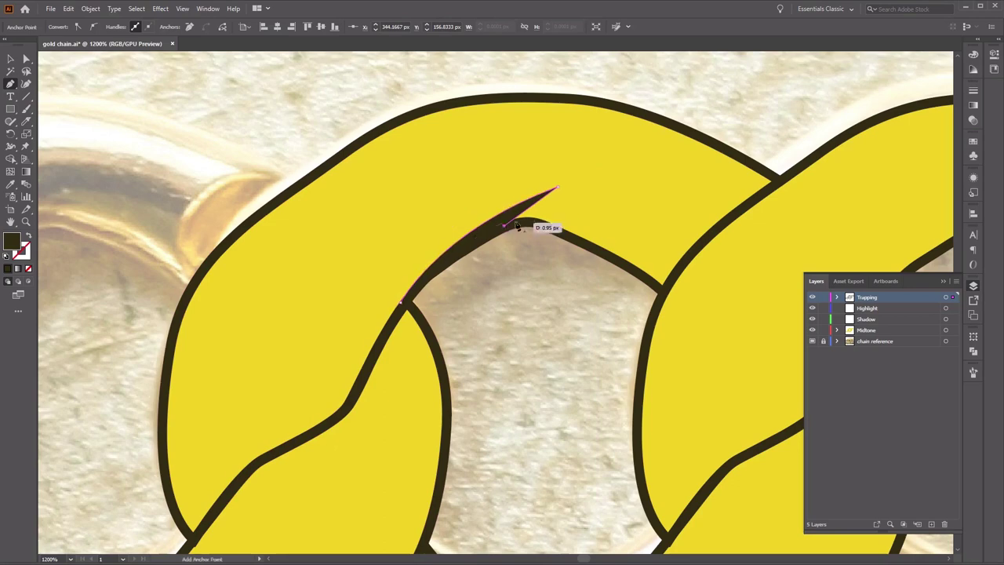
# - Extend the accent's pointed tip further into the left link's upper half and adjust its curve handle
pyautogui.moveTo(559, 191); pyautogui.dragTo(586, 178)
pyautogui.moveTo(465, 223); pyautogui.dragTo(428, 232)
pyautogui.click(549, 365)
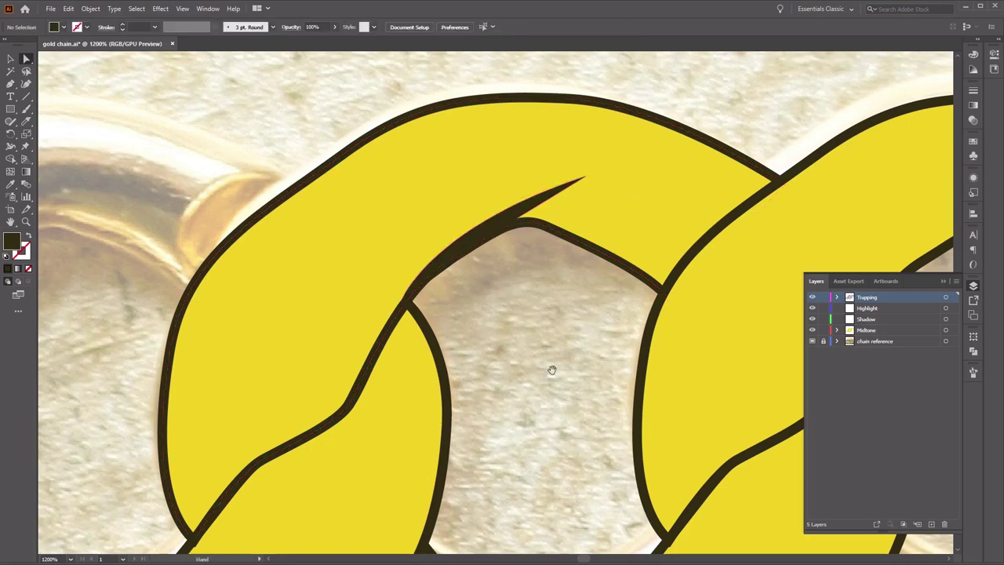
# - Draw the lower edge of a tapered dark shadow with the Pen along the right link's lower half, from its inner curve up toward the fold
pyautogui.moveTo(549, 366); pyautogui.dragTo(599, 280)
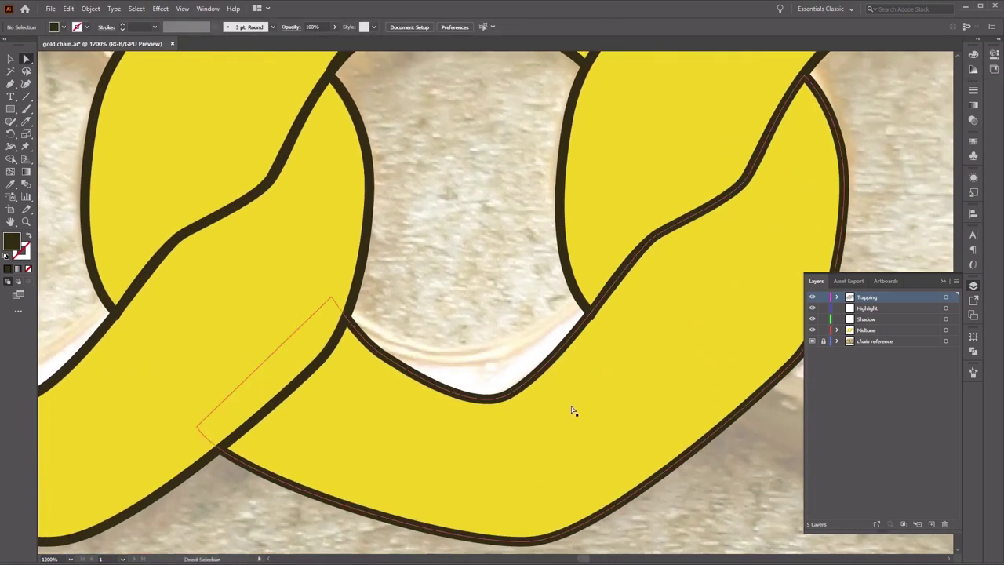
pyautogui.click(10, 84)
pyautogui.hscroll(3, 538, 347)
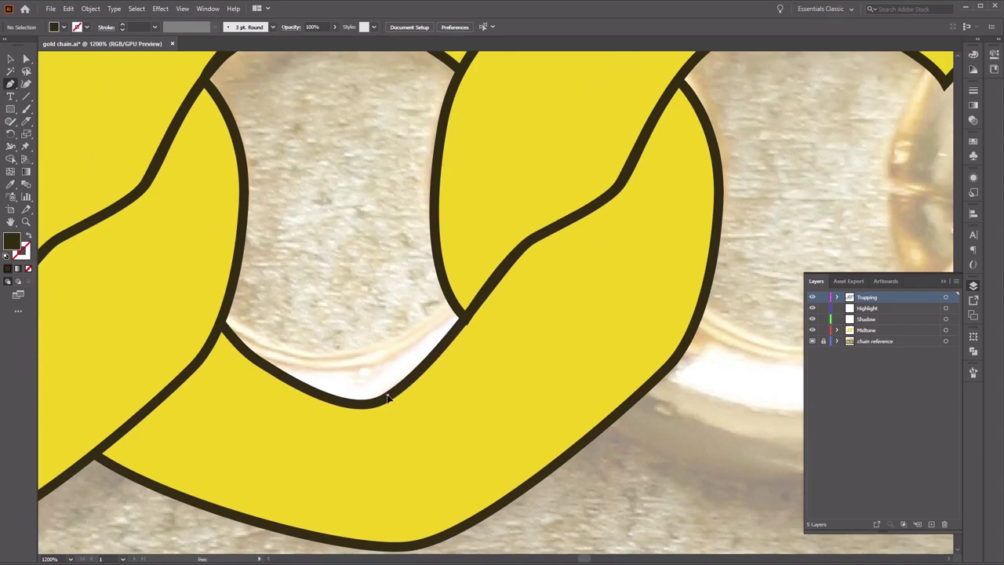
pyautogui.click(386, 396)
pyautogui.moveTo(320, 441); pyautogui.dragTo(421, 421)
pyautogui.moveTo(464, 363); pyautogui.dragTo(539, 271)
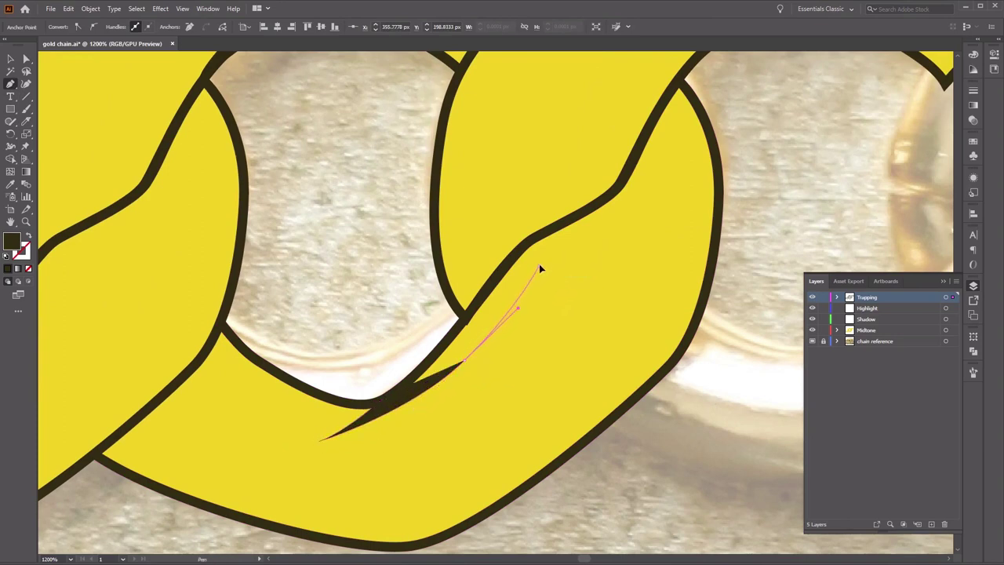
pyautogui.click(566, 245)
pyautogui.moveTo(630, 210); pyautogui.dragTo(663, 149)
pyautogui.click(668, 125)
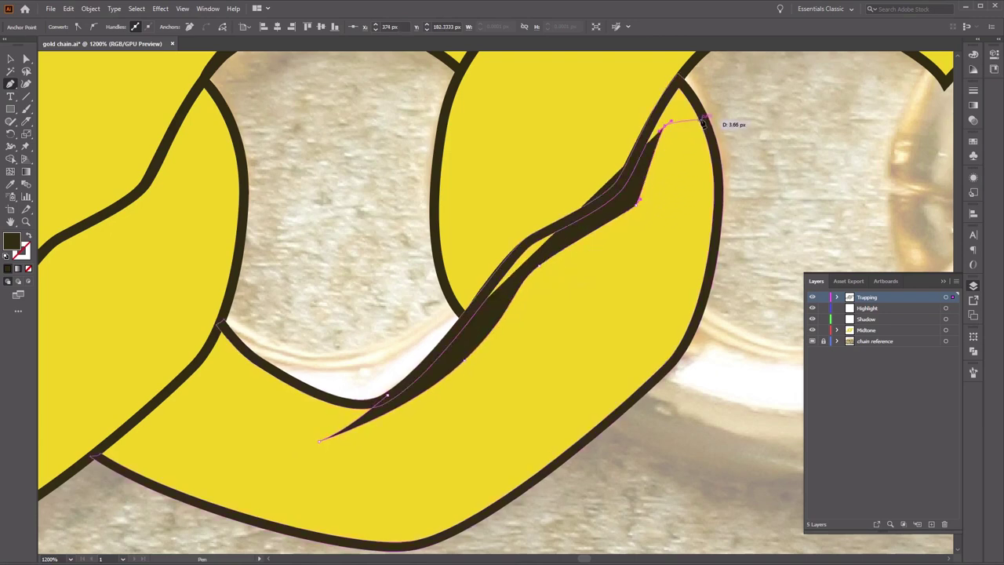
# - Curve the shadow path onto the lower half's outer outline and trace it back along the inner outline to its starting area
pyautogui.moveTo(718, 205); pyautogui.dragTo(726, 222)
pyautogui.press('a')
pyautogui.click(716, 169)
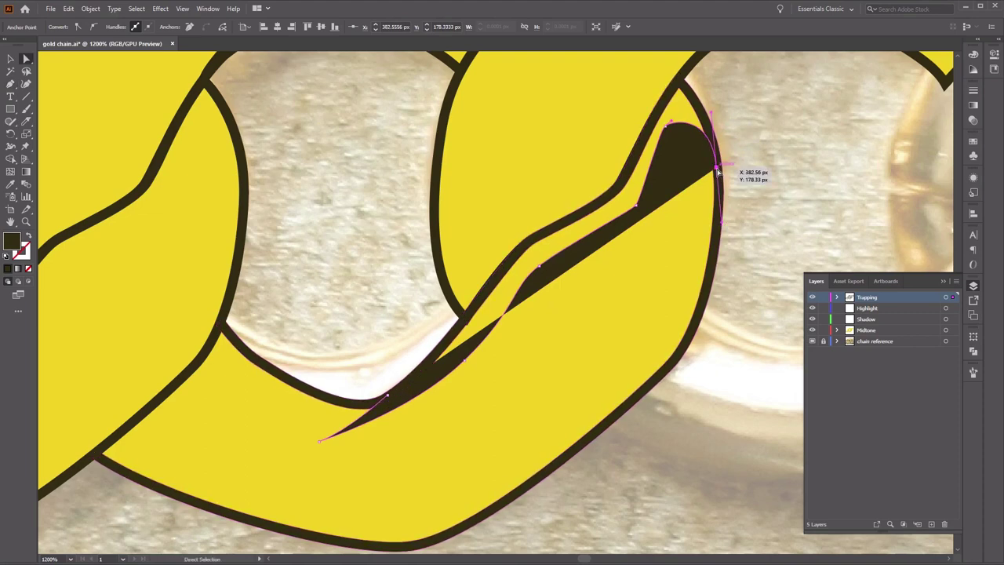
pyautogui.press('p')
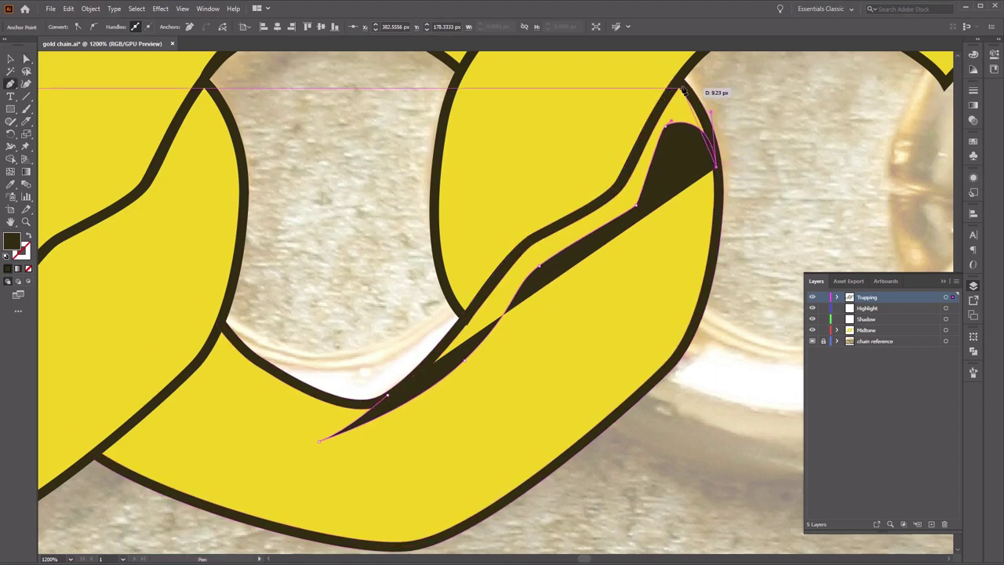
pyautogui.moveTo(681, 84); pyautogui.dragTo(370, 408)
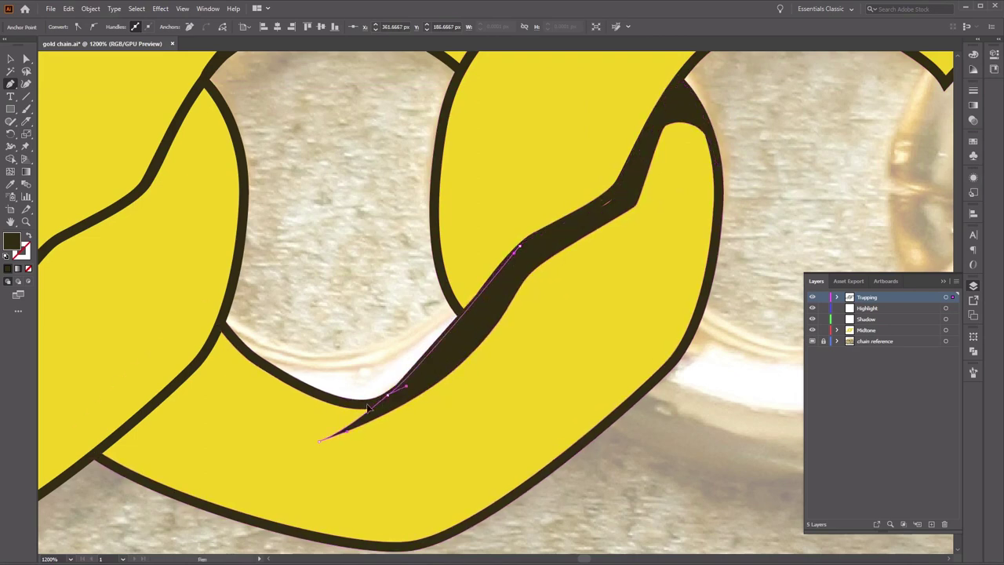
# - Reposition the anchors and handles on both edges of the right link's shadow, rounding its top and smoothing its bends
pyautogui.press('a')
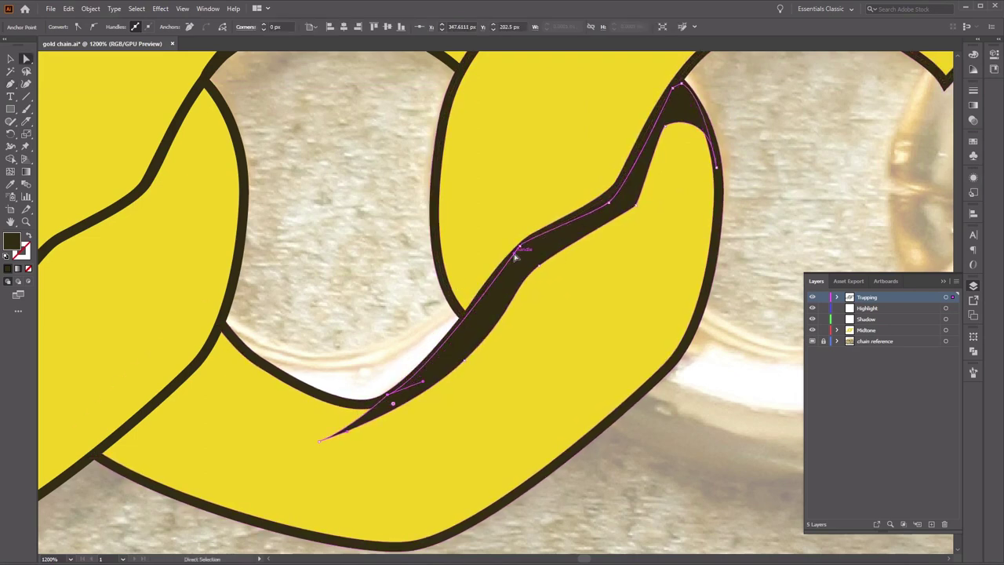
pyautogui.moveTo(520, 249); pyautogui.dragTo(526, 242)
pyautogui.moveTo(611, 208); pyautogui.dragTo(639, 206)
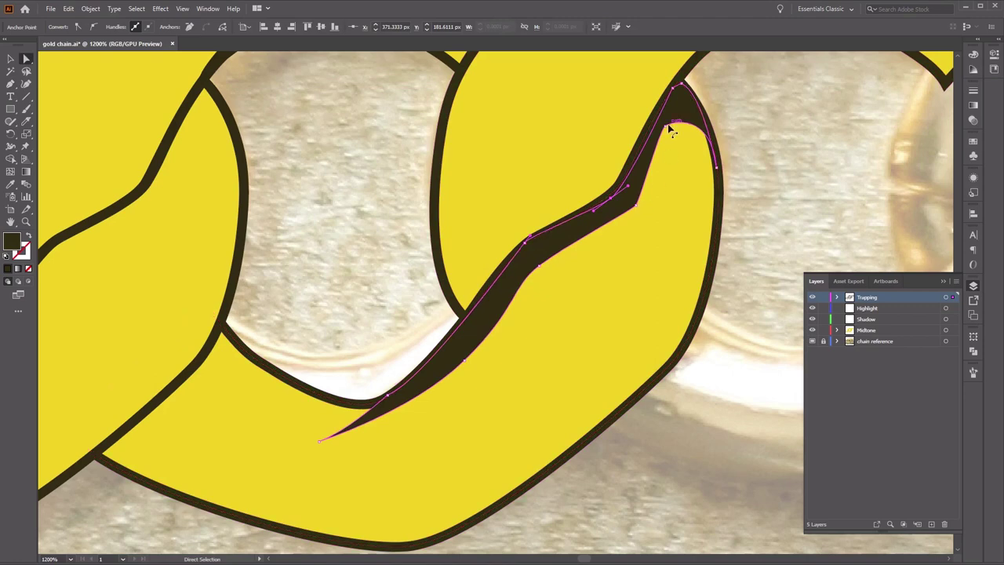
pyautogui.moveTo(667, 127); pyautogui.dragTo(679, 136)
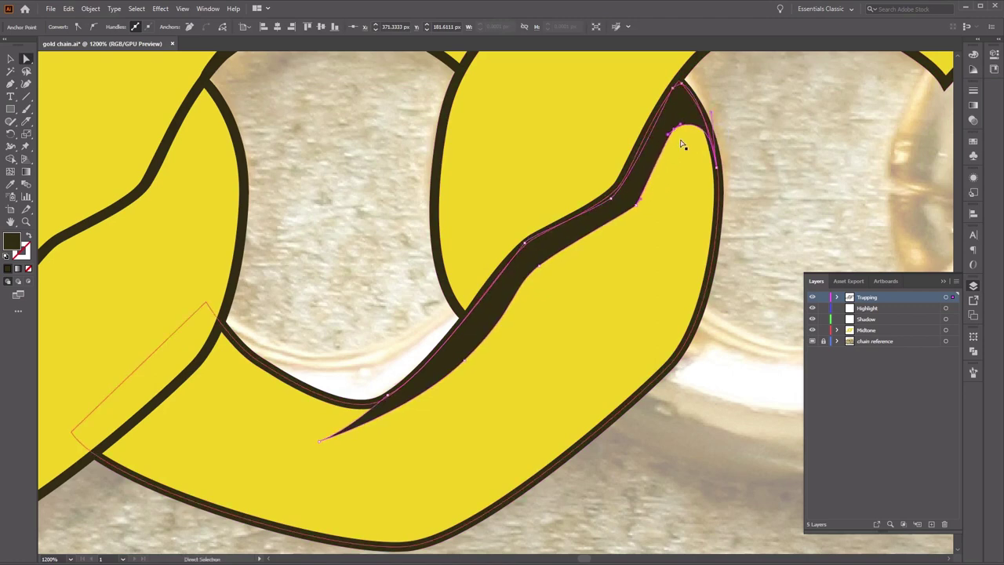
pyautogui.moveTo(645, 206); pyautogui.dragTo(631, 207)
pyautogui.moveTo(540, 269); pyautogui.dragTo(531, 261)
pyautogui.moveTo(462, 361); pyautogui.dragTo(421, 384)
pyautogui.click(719, 269)
# - Adjust the curve handle at the shadow's upper bend on the right link's lower half
pyautogui.scroll(2, 706, 259)
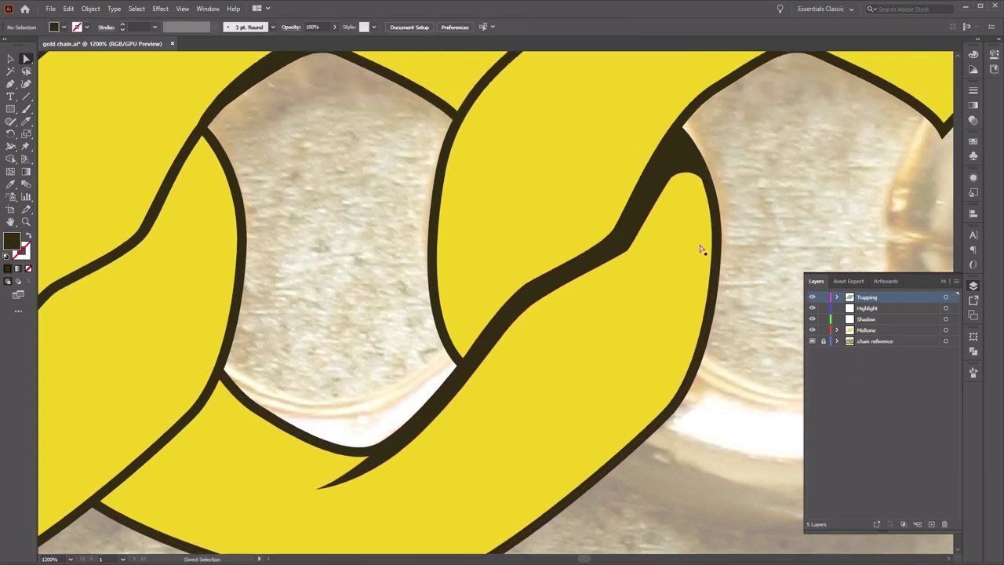
pyautogui.click(626, 253)
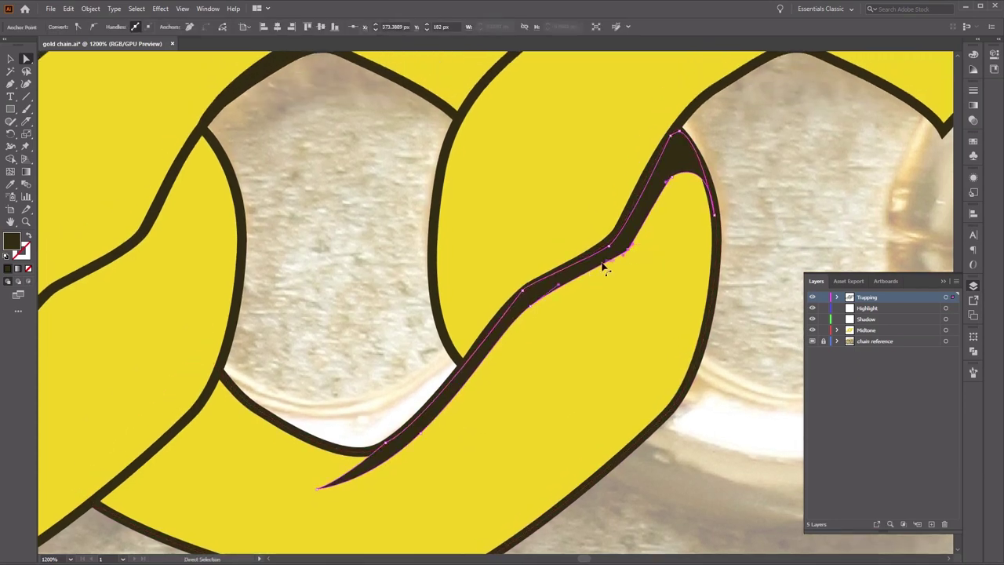
pyautogui.moveTo(629, 253); pyautogui.dragTo(608, 262)
pyautogui.click(751, 434)
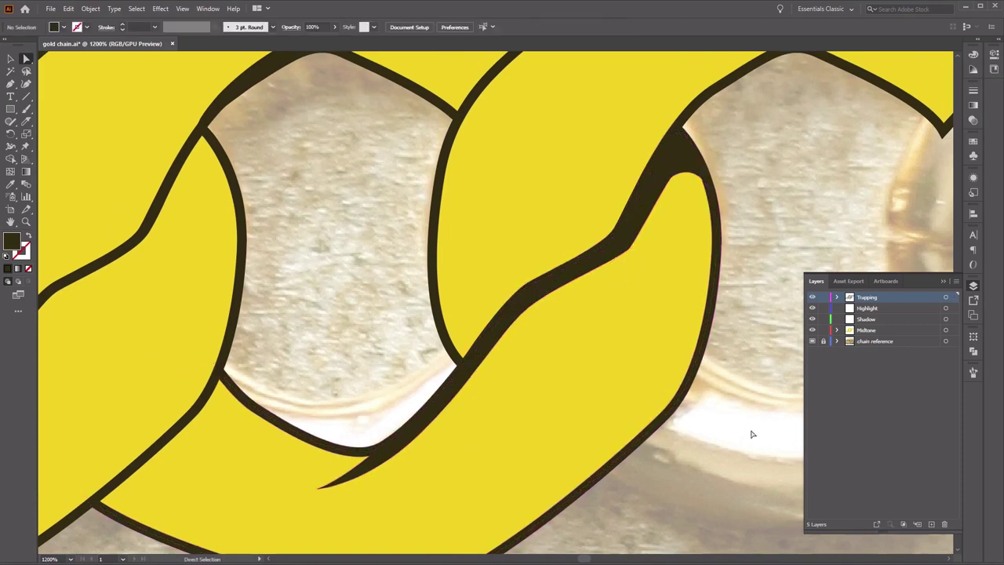
# - Make the Highlight layer active and set the fill colour to #fded55
pyautogui.click(869, 309)
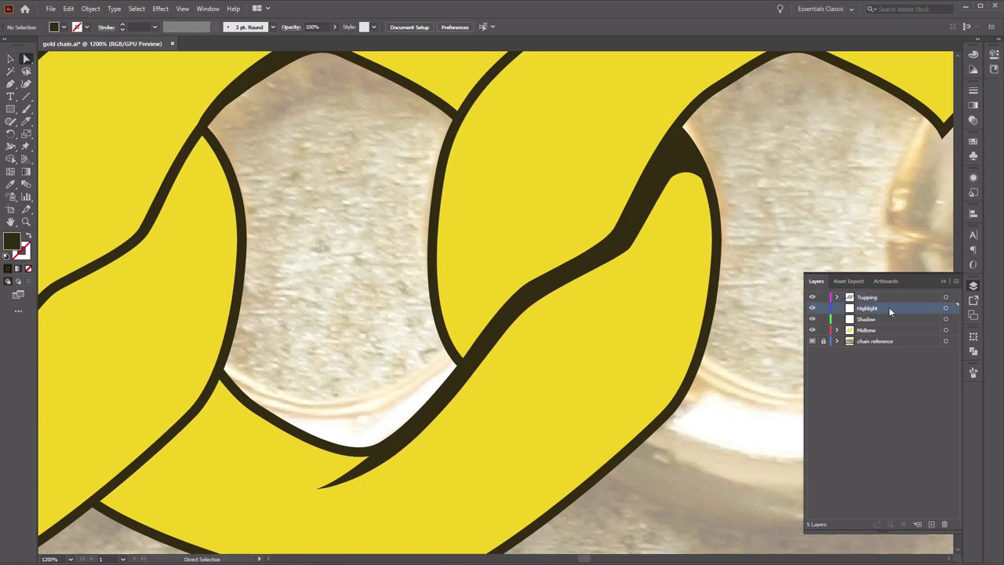
pyautogui.doubleClick(15, 243)
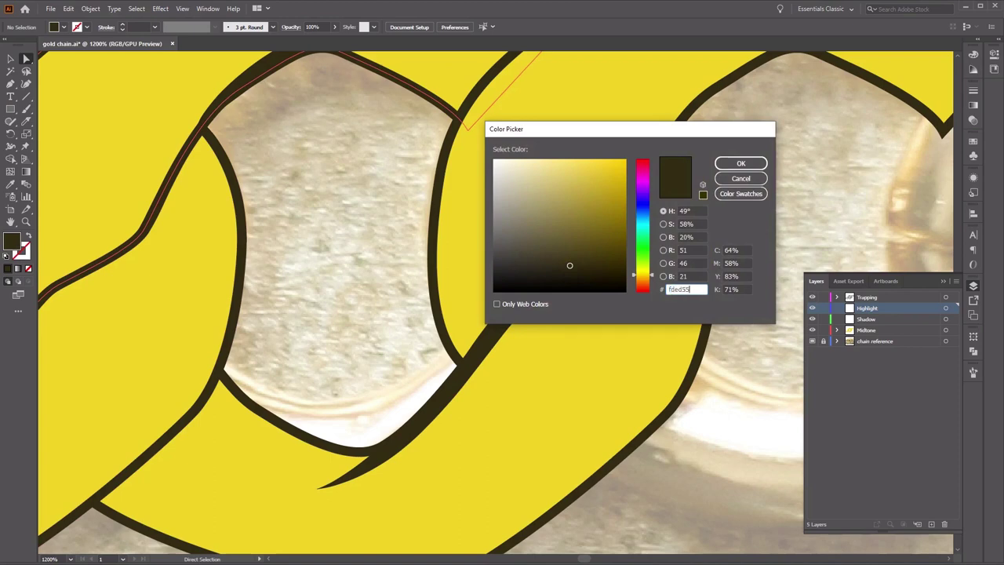
pyautogui.press('Return')
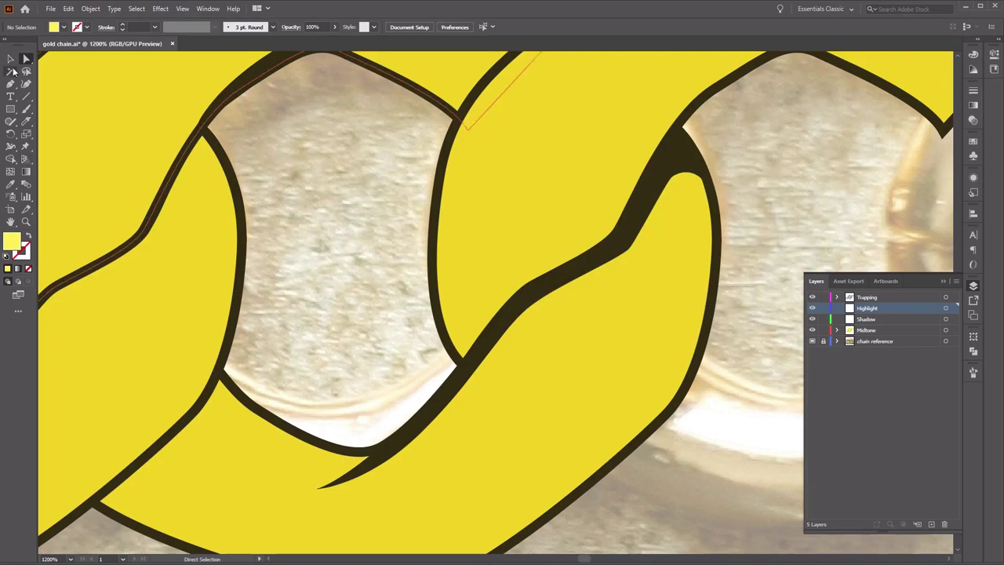
# - Draw a closed, tapered highlight with the Pen along the upper-left outer edge of the central link's upper half
pyautogui.click(10, 83)
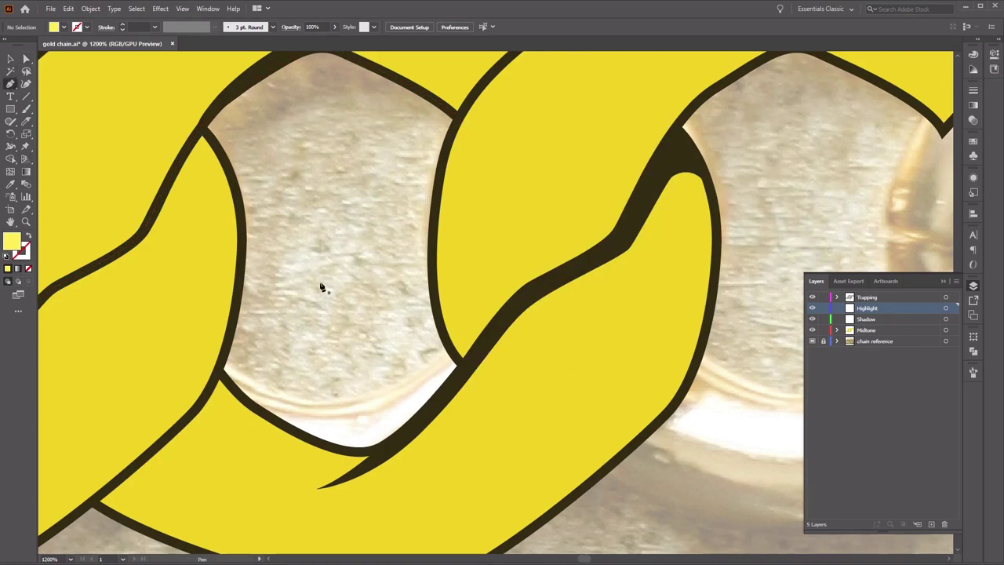
pyautogui.moveTo(321, 287); pyautogui.dragTo(565, 424)
pyautogui.moveTo(394, 312); pyautogui.dragTo(399, 328)
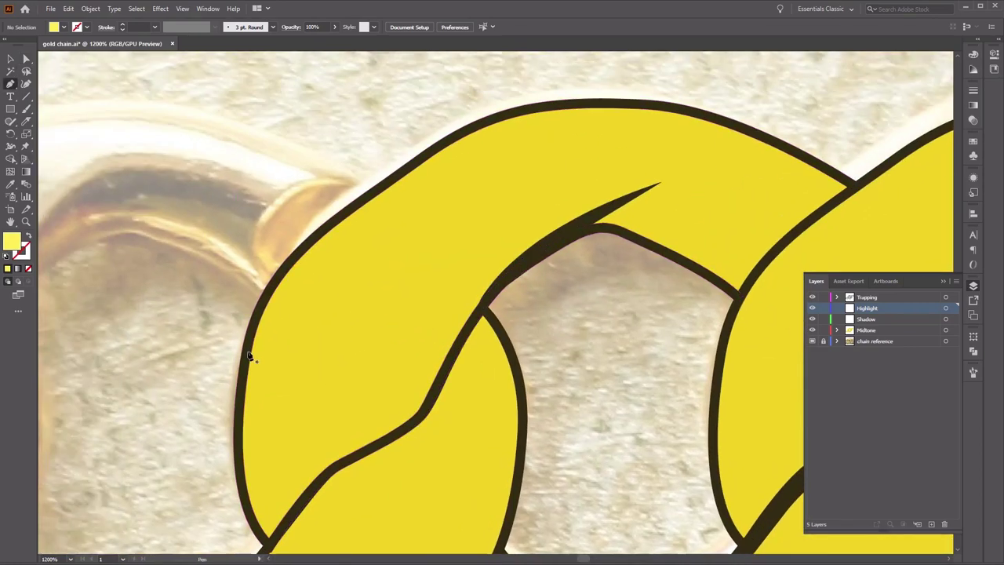
pyautogui.click(243, 392)
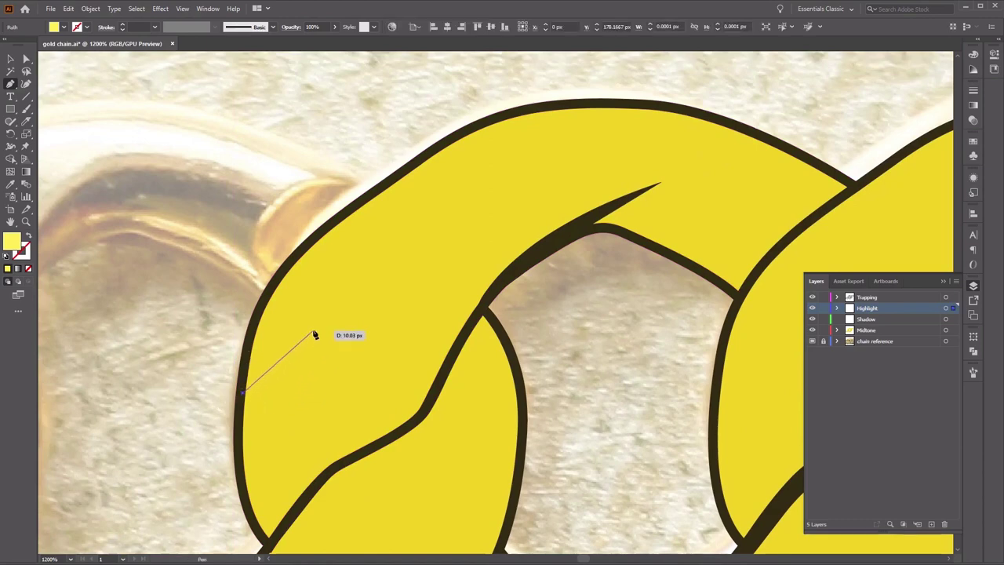
pyautogui.moveTo(304, 320); pyautogui.dragTo(328, 263)
pyautogui.moveTo(444, 182); pyautogui.dragTo(481, 166)
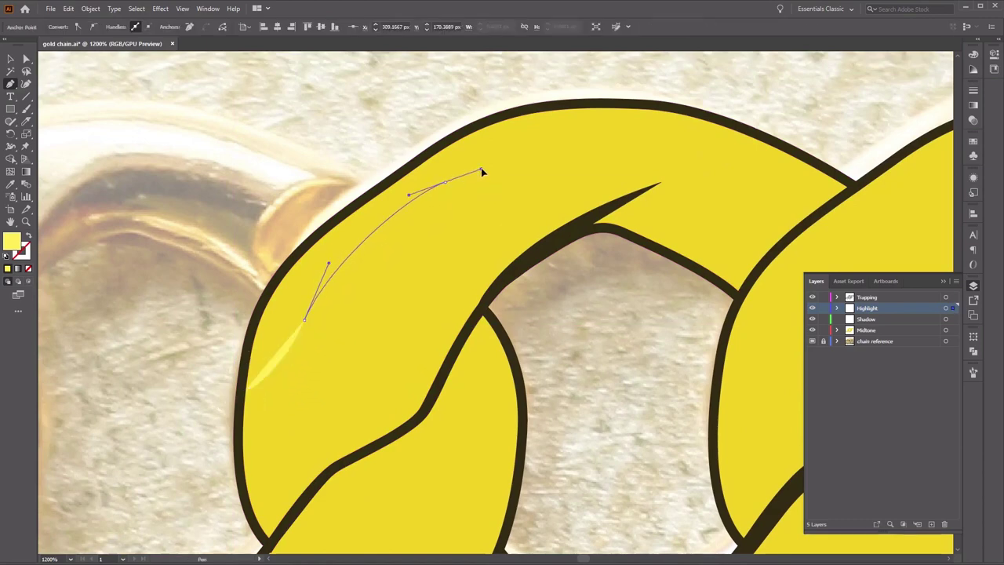
pyautogui.click(625, 107)
pyautogui.moveTo(627, 109); pyautogui.dragTo(306, 246)
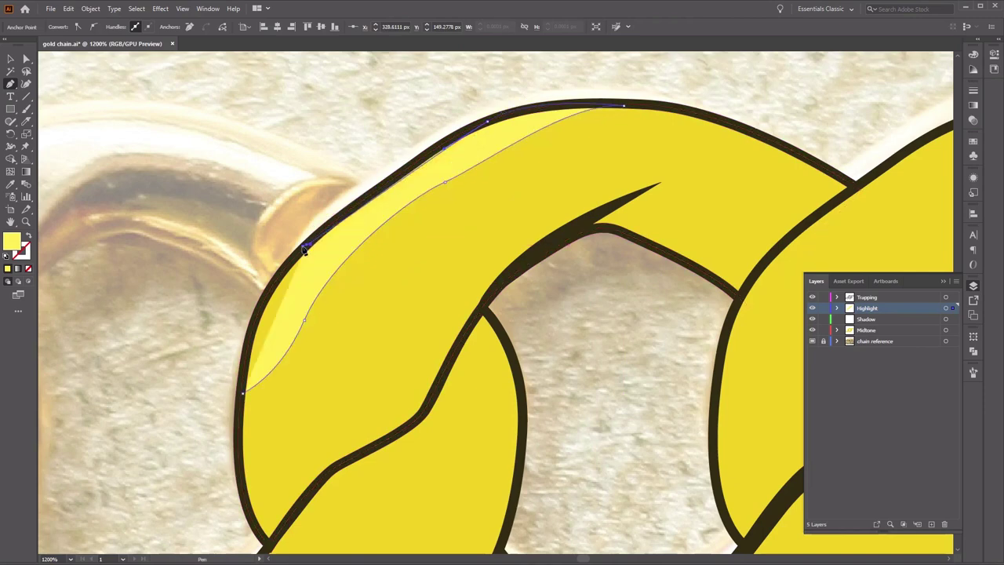
pyautogui.moveTo(243, 392); pyautogui.dragTo(244, 468)
# - Adjust the upper highlight's outer curve so it follows the link's dark outline, and deselect it
pyautogui.press('a')
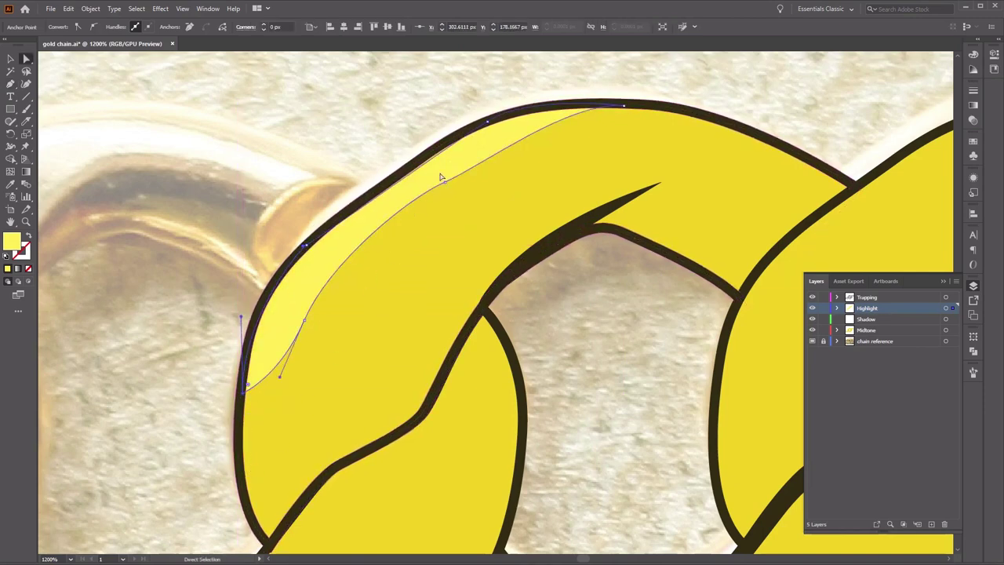
pyautogui.moveTo(494, 123); pyautogui.dragTo(530, 94)
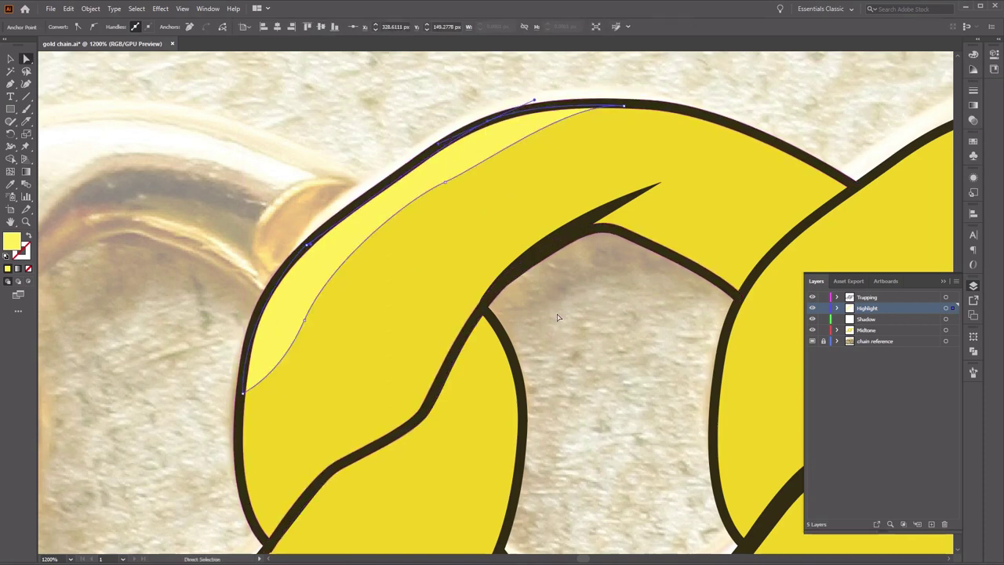
pyautogui.click(227, 117)
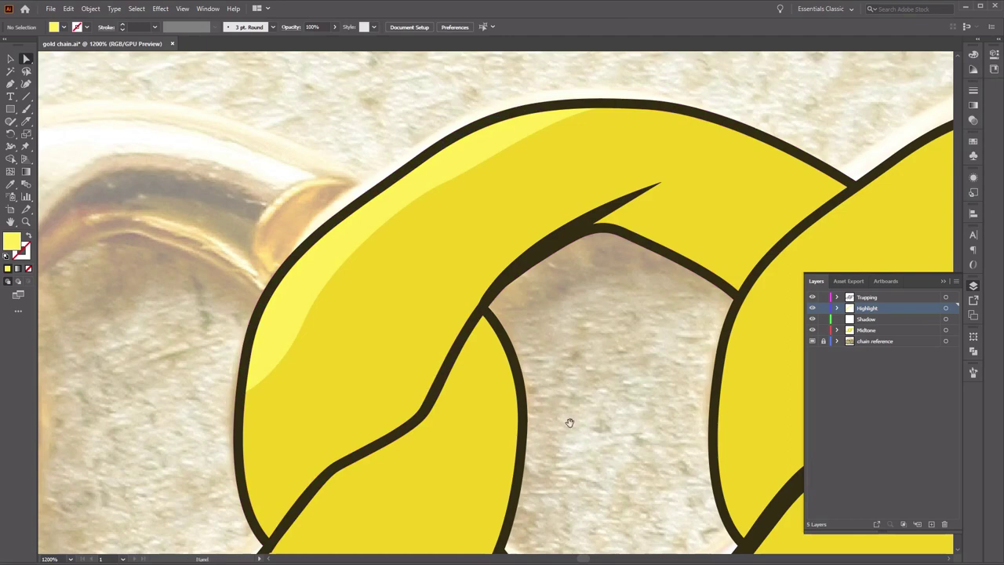
# - Draw a thin closed highlight with the Pen on the central link's lower half, following the lower edge of its dark tapered shadow
pyautogui.moveTo(569, 423); pyautogui.dragTo(406, 293)
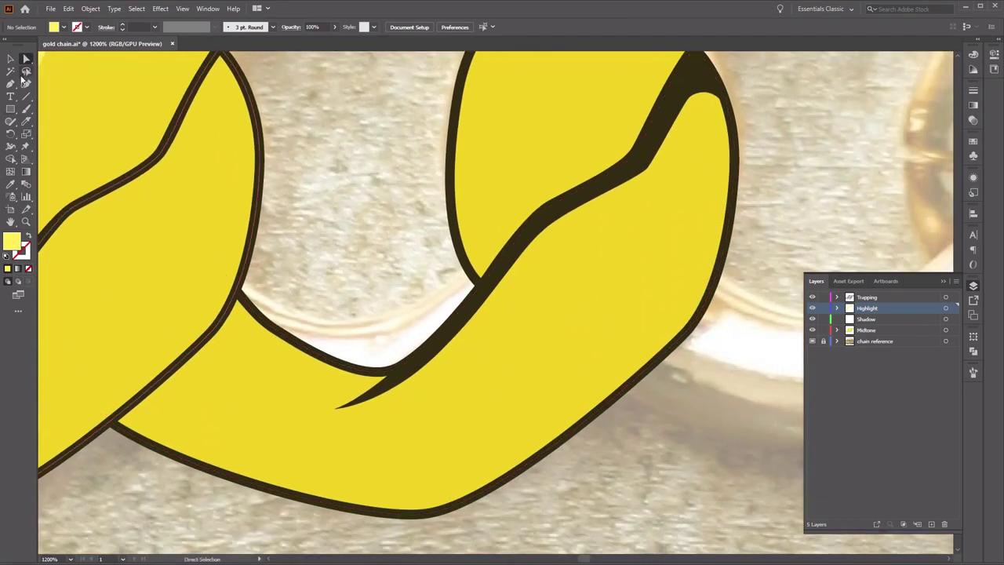
pyautogui.click(11, 83)
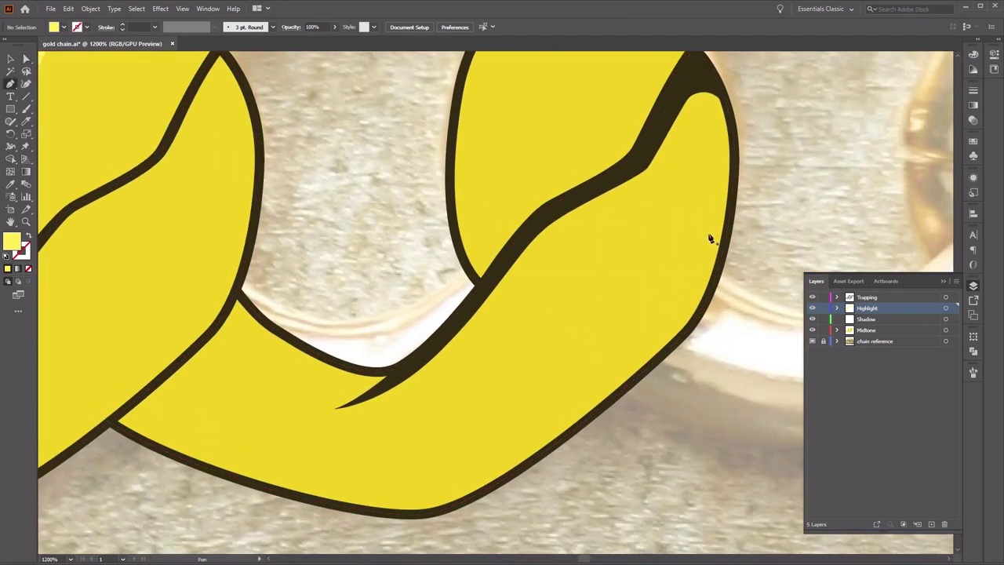
pyautogui.click(392, 387)
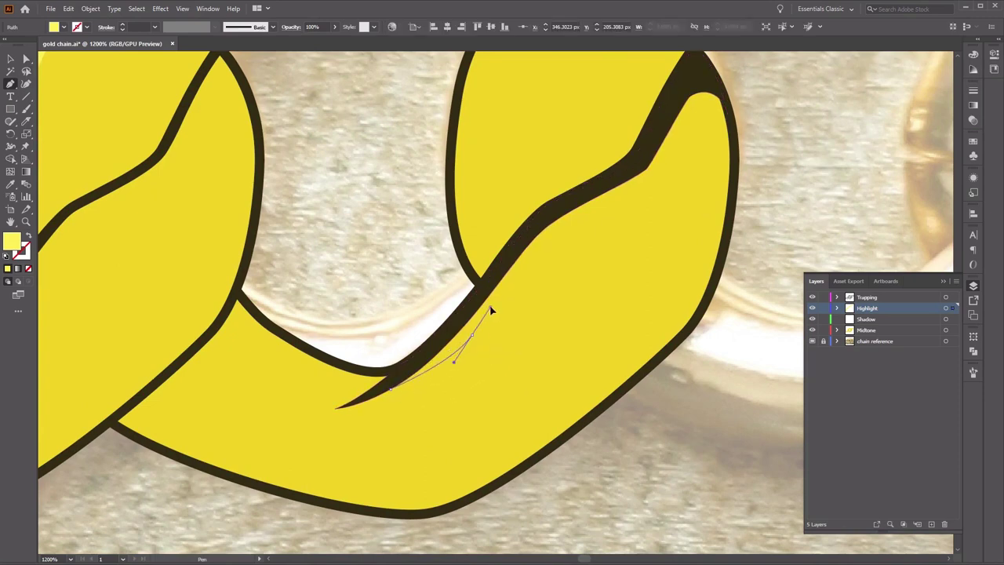
pyautogui.moveTo(490, 311); pyautogui.dragTo(488, 308)
pyautogui.moveTo(563, 228); pyautogui.dragTo(581, 217)
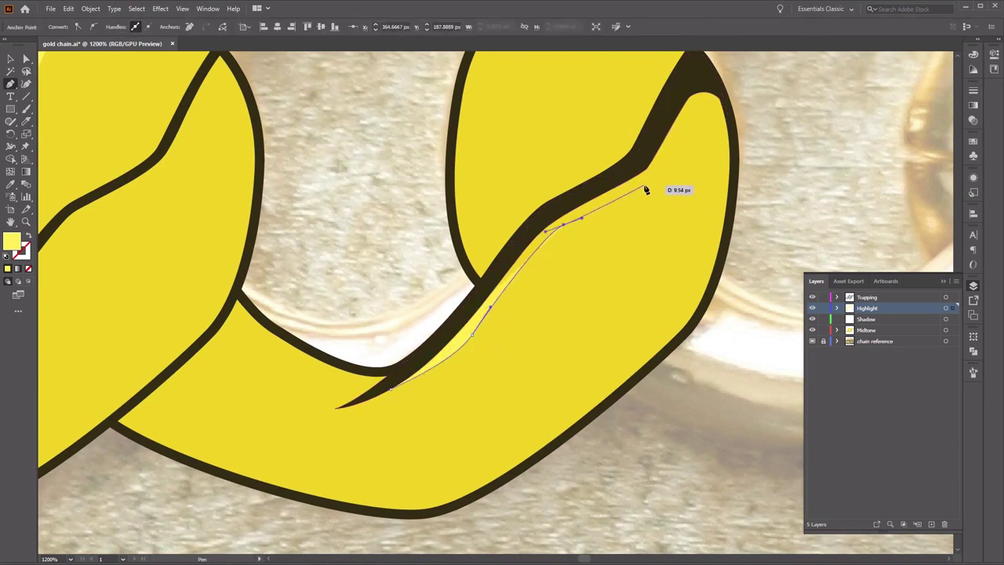
pyautogui.click(644, 183)
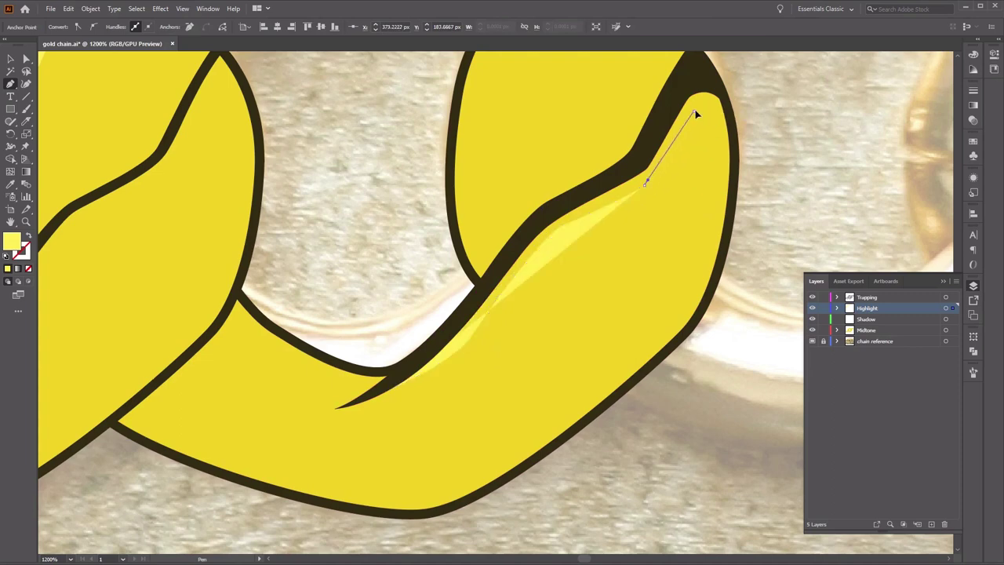
pyautogui.moveTo(695, 112); pyautogui.dragTo(672, 107)
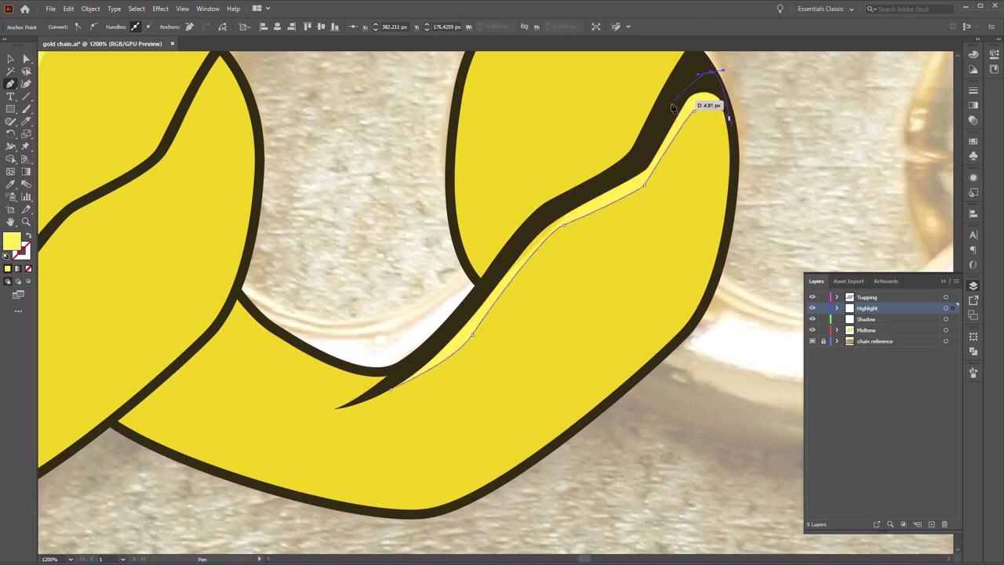
pyautogui.click(639, 157)
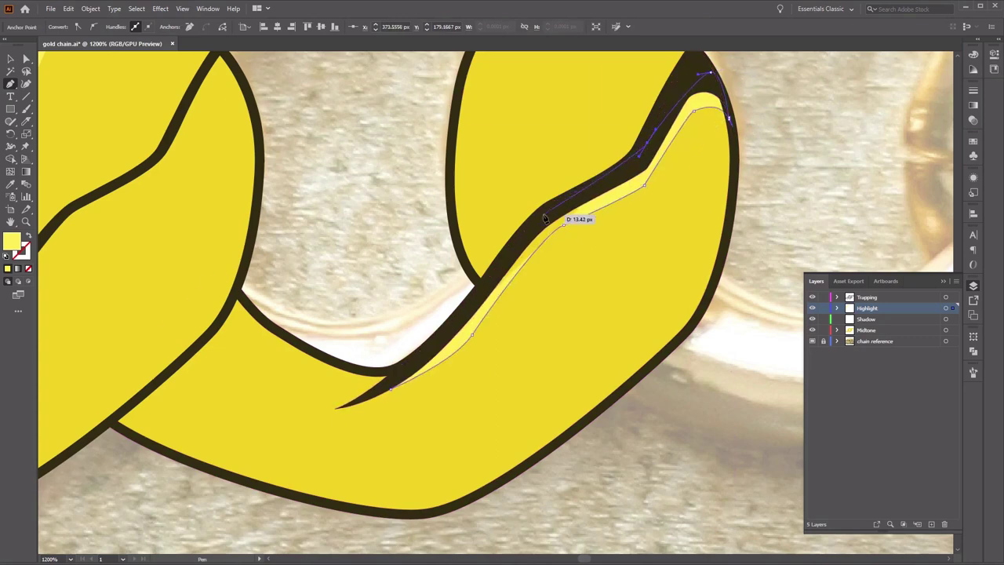
pyautogui.click(544, 218)
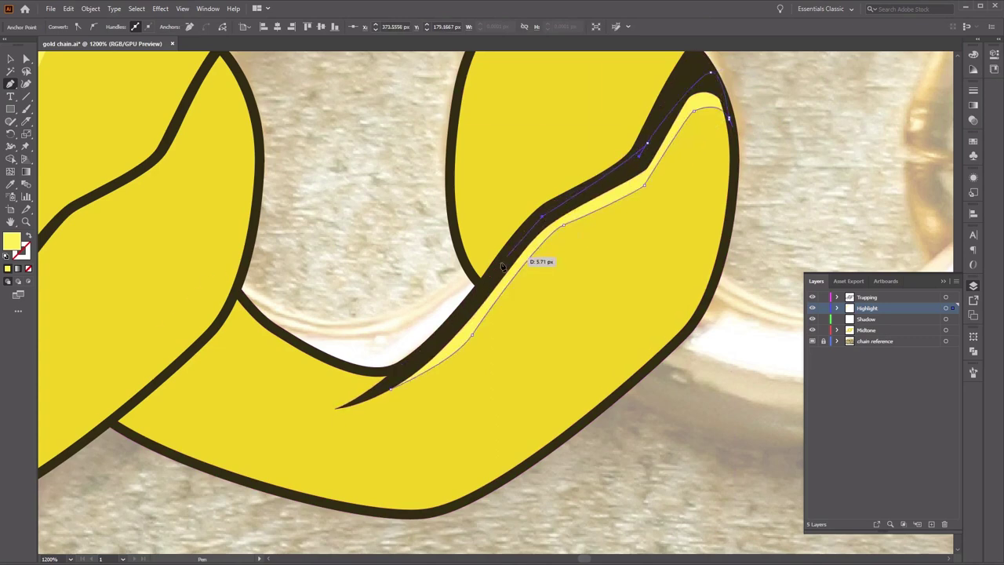
pyautogui.click(392, 392)
pyautogui.press('a')
pyautogui.click(649, 447)
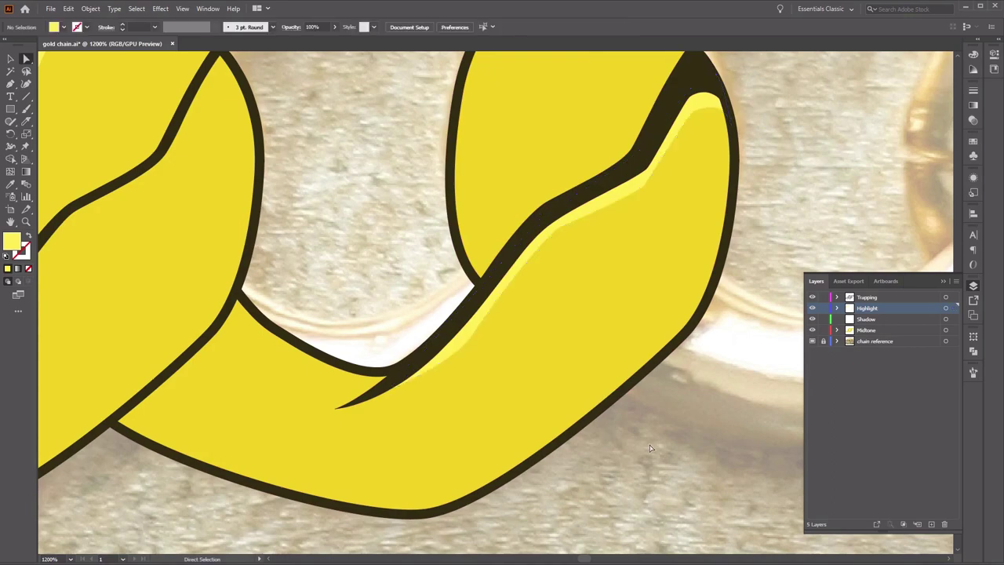
# - Make the Shadow layer active and set the fill colour to #b09132
pyautogui.hotkey('ctrl', '-')
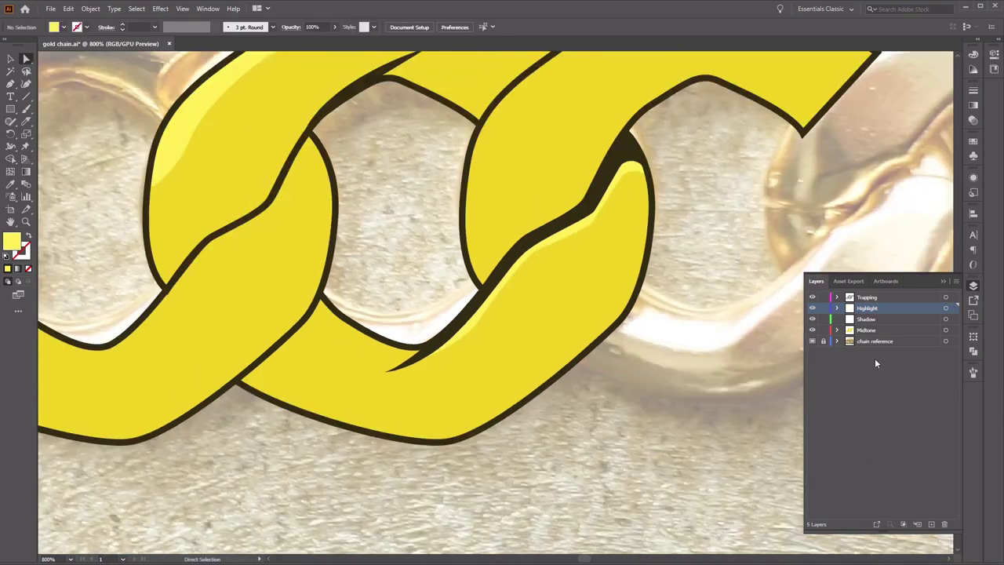
pyautogui.click(880, 320)
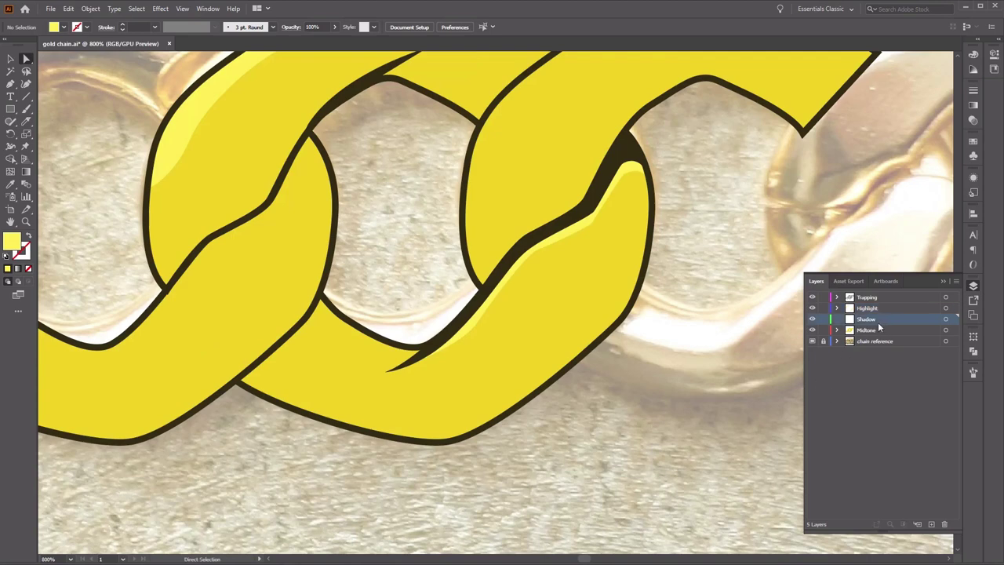
pyautogui.doubleClick(14, 242)
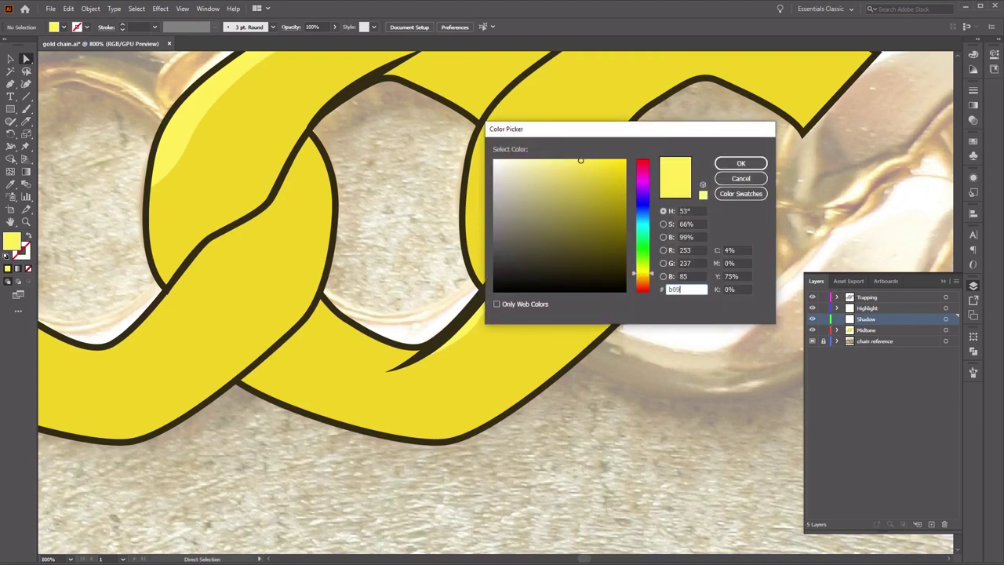
pyautogui.write('b09132')
pyautogui.press('Return')
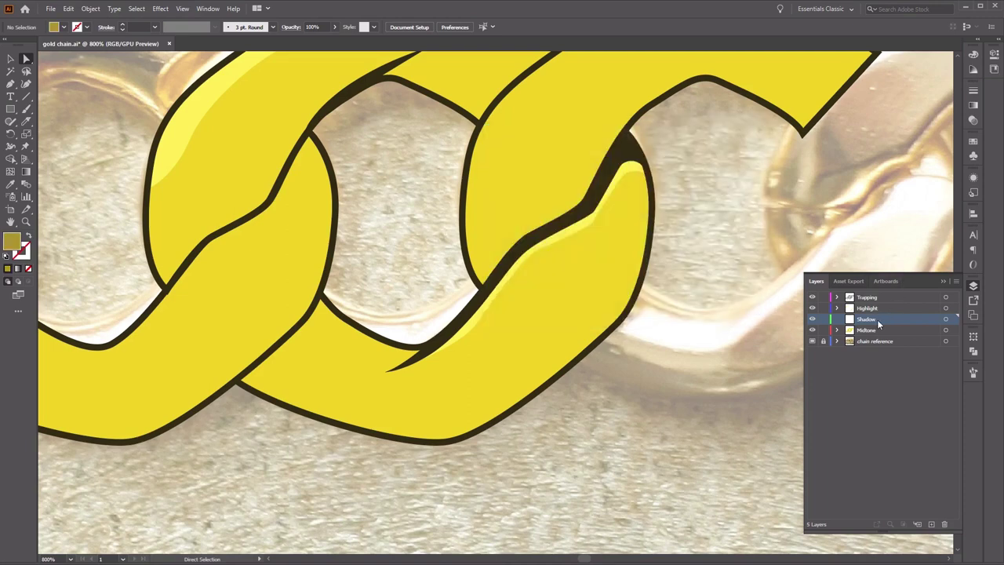
# - Draw a curved-edge shadow shape with the Pen where the central link's lower half passes beneath the left link
pyautogui.click(12, 85)
pyautogui.moveTo(603, 238); pyautogui.dragTo(538, 275)
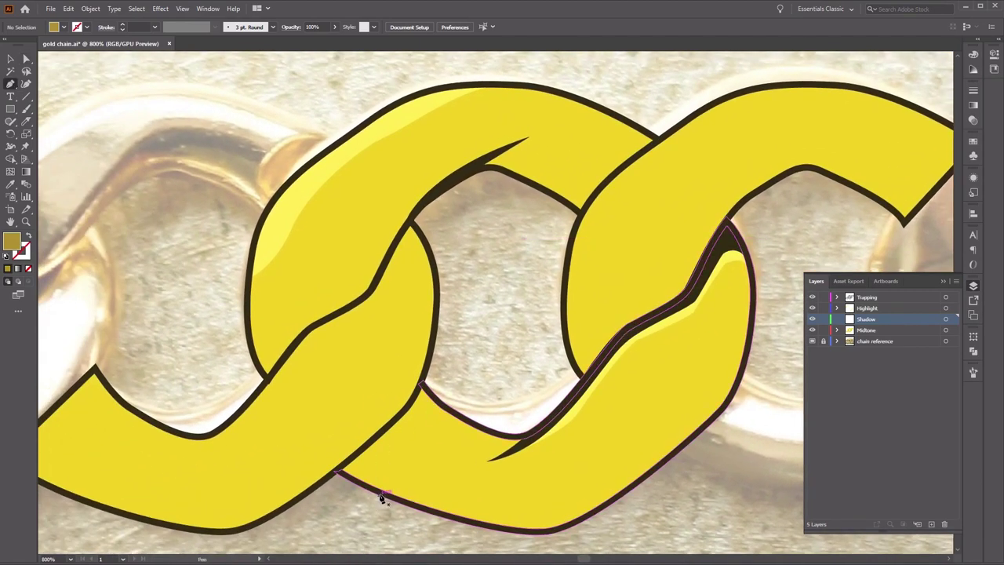
pyautogui.click(382, 493)
pyautogui.moveTo(451, 415); pyautogui.dragTo(381, 500)
pyautogui.click(384, 496)
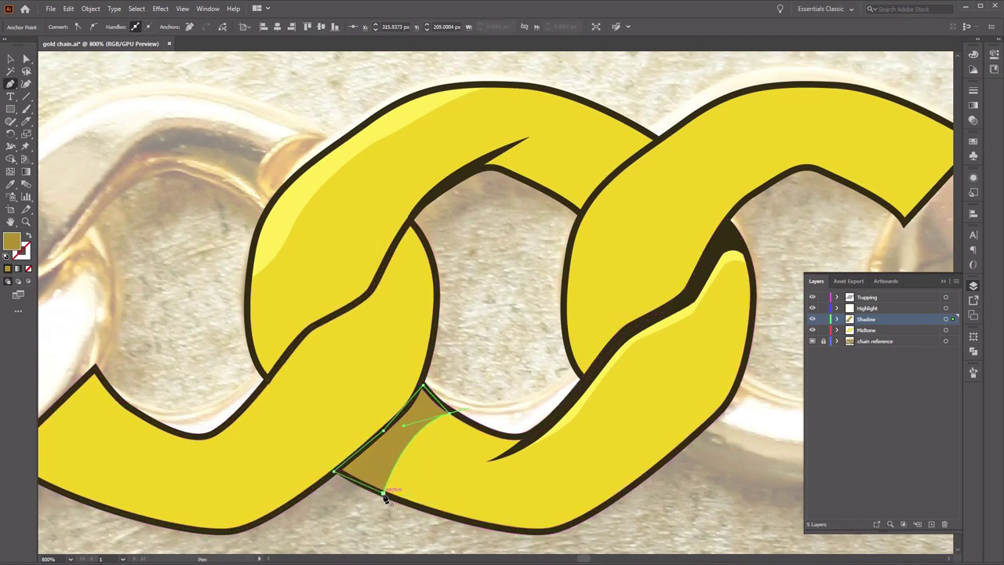
# - Draw a matching curved-edge shadow shape where the central link's upper half passes beneath the right link, and deselect it
pyautogui.moveTo(504, 261); pyautogui.dragTo(442, 330)
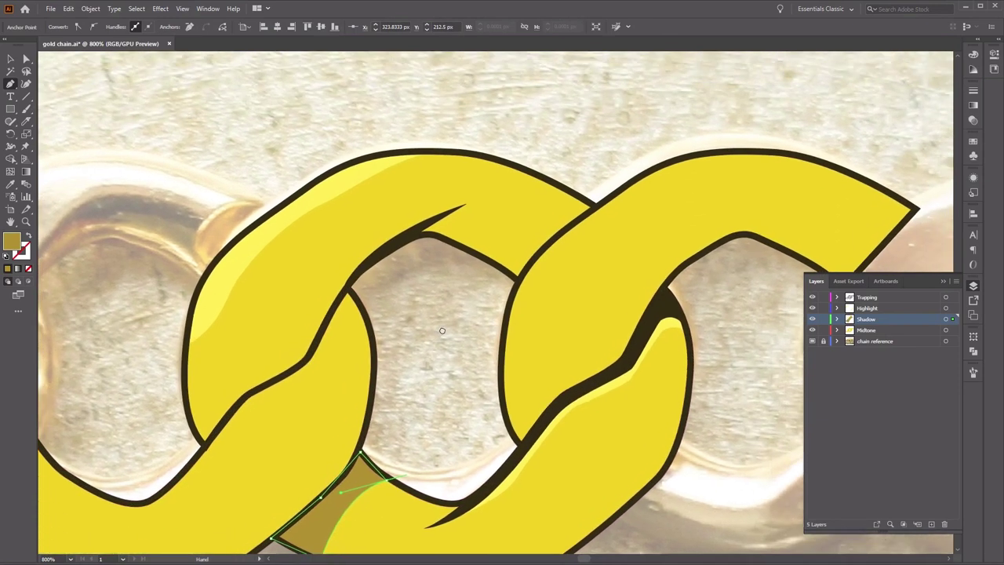
pyautogui.click(494, 268)
pyautogui.click(554, 184)
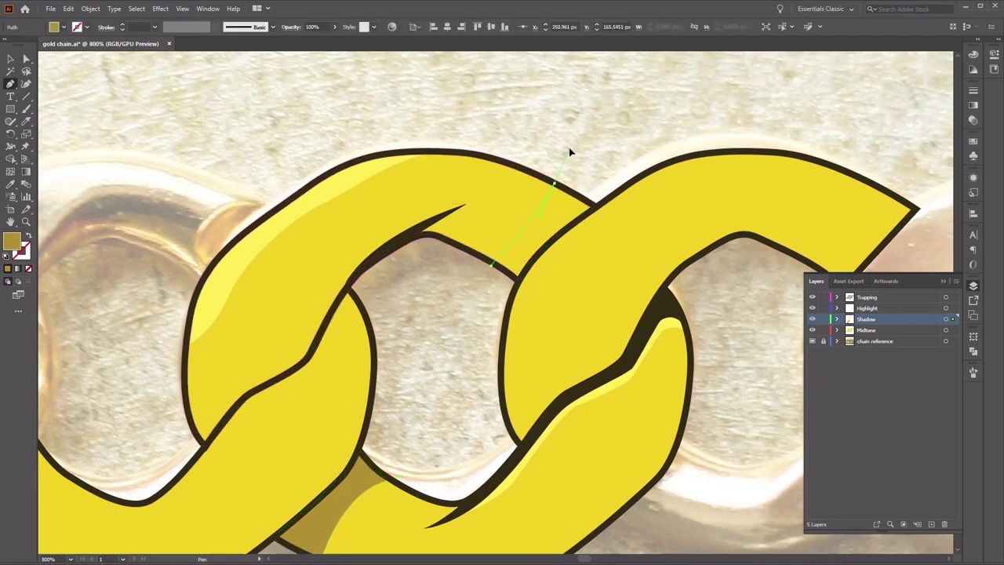
pyautogui.click(554, 183)
pyautogui.click(595, 207)
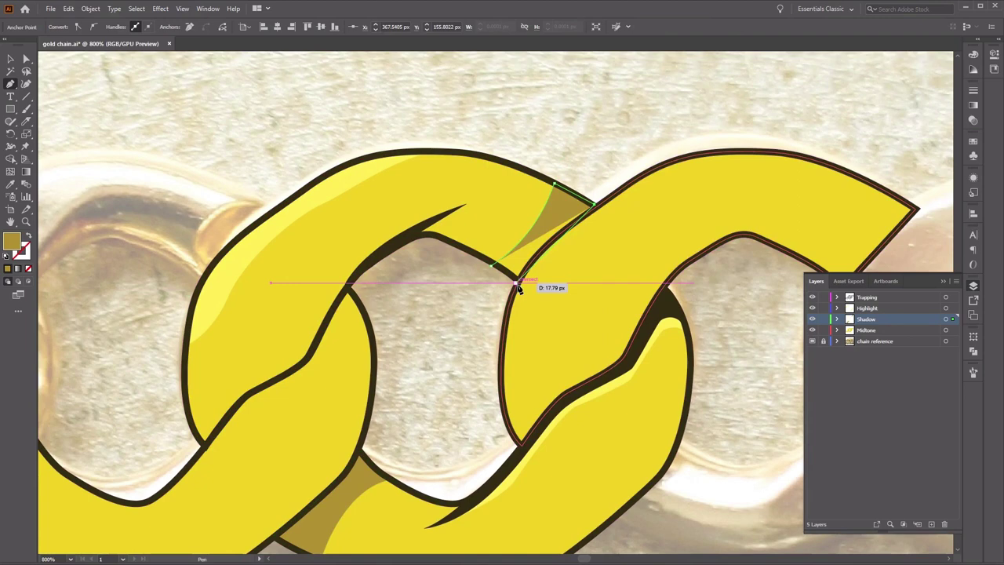
pyautogui.moveTo(518, 284); pyautogui.dragTo(519, 281)
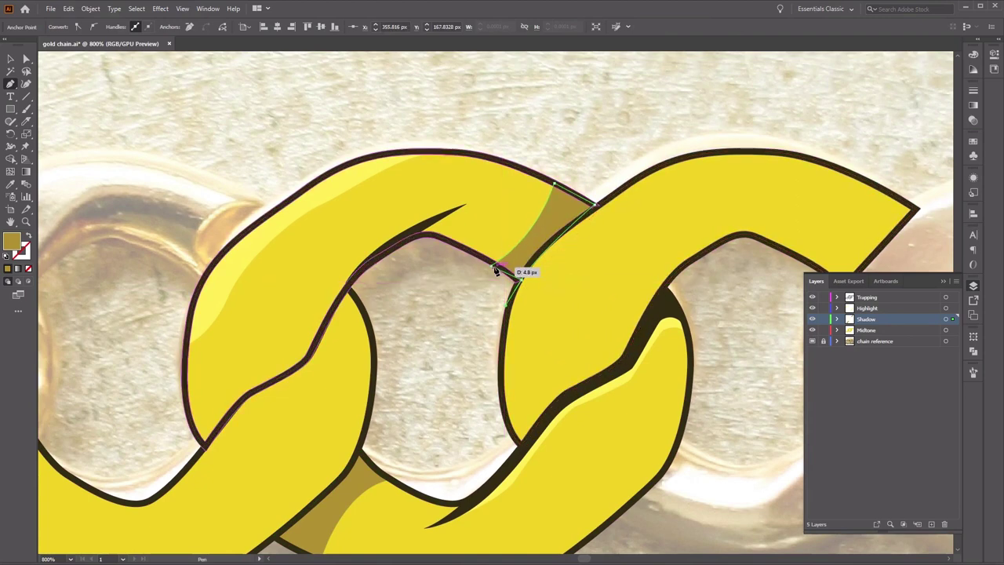
pyautogui.click(496, 268)
pyautogui.press('a')
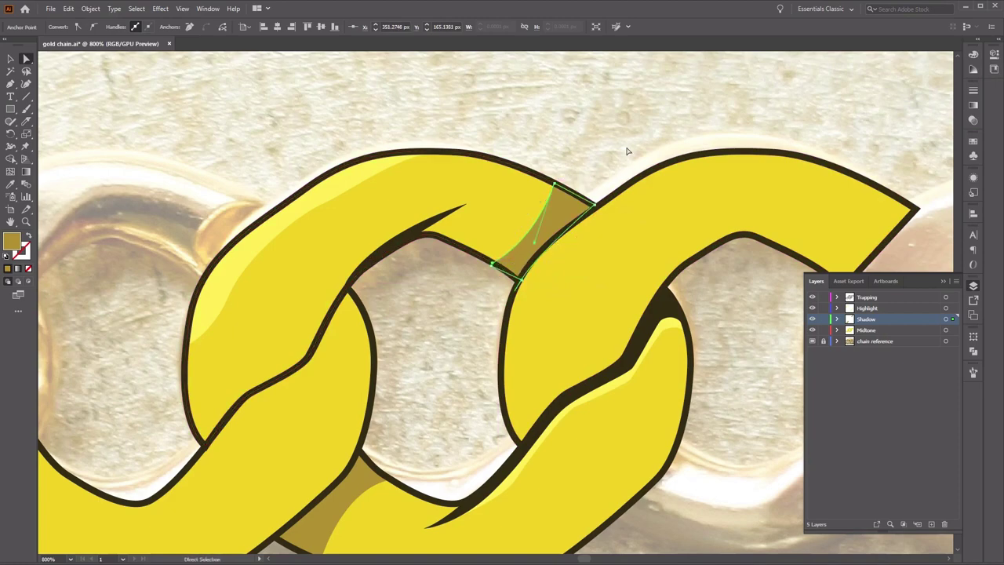
pyautogui.click(627, 151)
# - Delete the unshaded links on both sides, keeping only the fully shaded central link
pyautogui.press('v')
pyautogui.hotkey('ctrl', 'a')
pyautogui.hotkey('ctrl', '-')
pyautogui.hotkey('ctrl', '-')
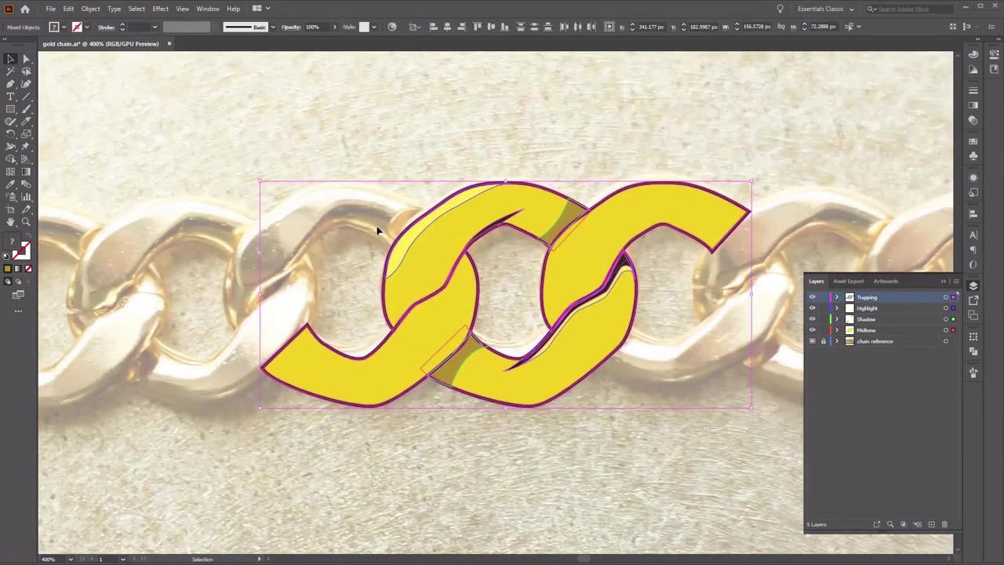
pyautogui.click(396, 170)
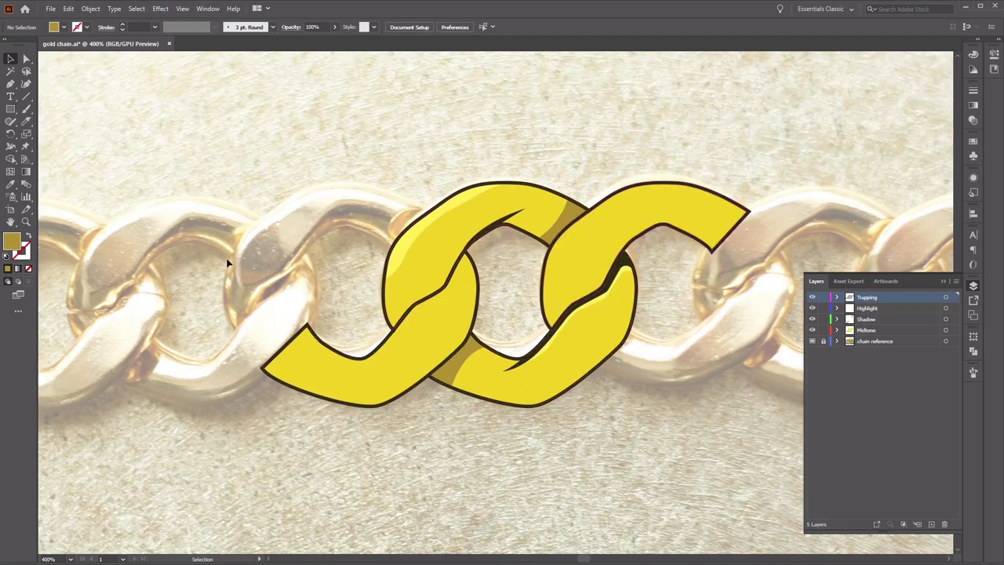
pyautogui.keyDown('shift'); pyautogui.click(368, 396); pyautogui.keyUp('shift')
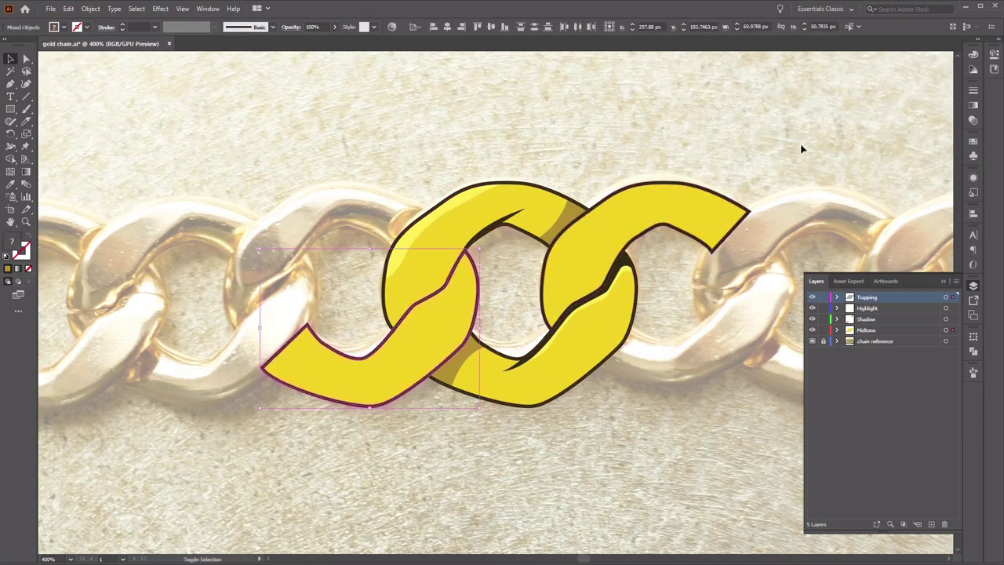
pyautogui.keyDown('shift'); pyautogui.click(704, 271); pyautogui.keyUp('shift')
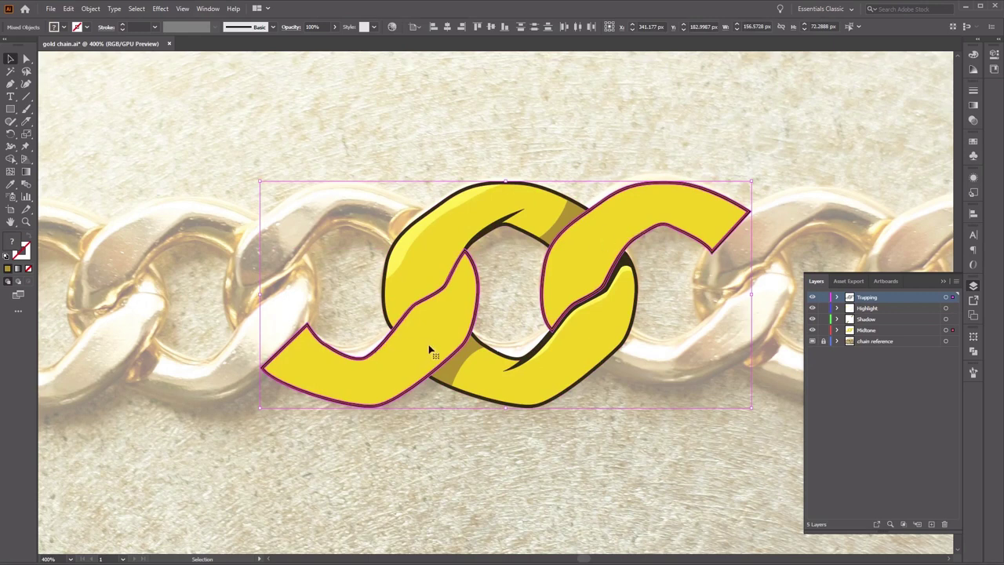
pyautogui.press('Delete')
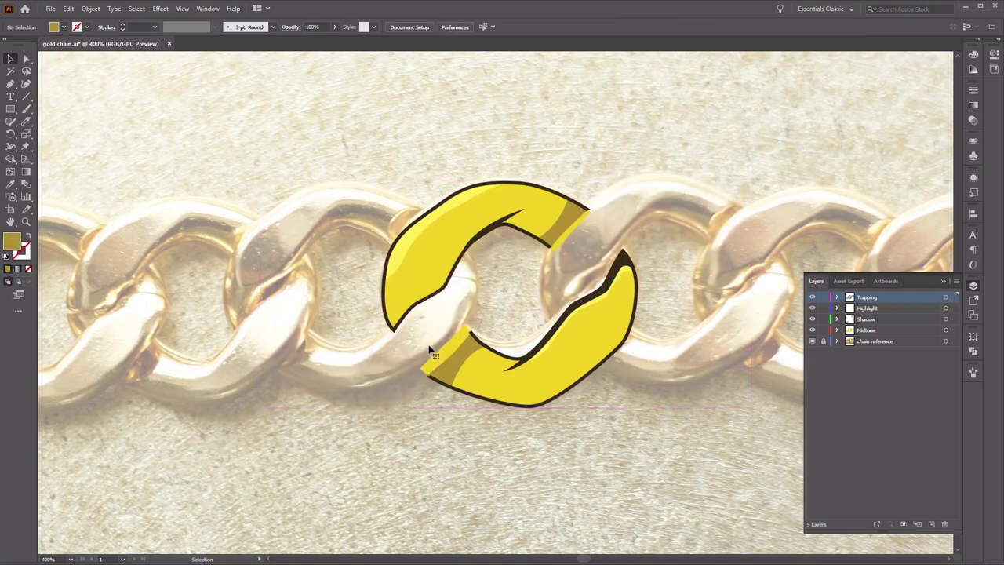
# - Select the whole shaded link and copy it 50.5 px horizontally to the right so it interlocks with the original
pyautogui.moveTo(305, 111); pyautogui.dragTo(499, 263)
pyautogui.moveTo(715, 450); pyautogui.dragTo(715, 447)
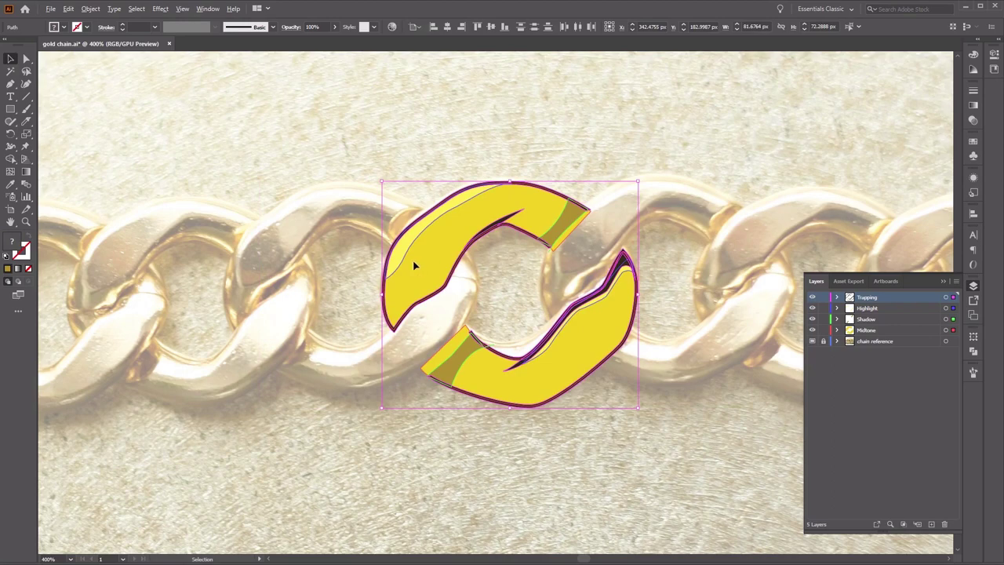
pyautogui.moveTo(415, 266); pyautogui.dragTo(573, 252)
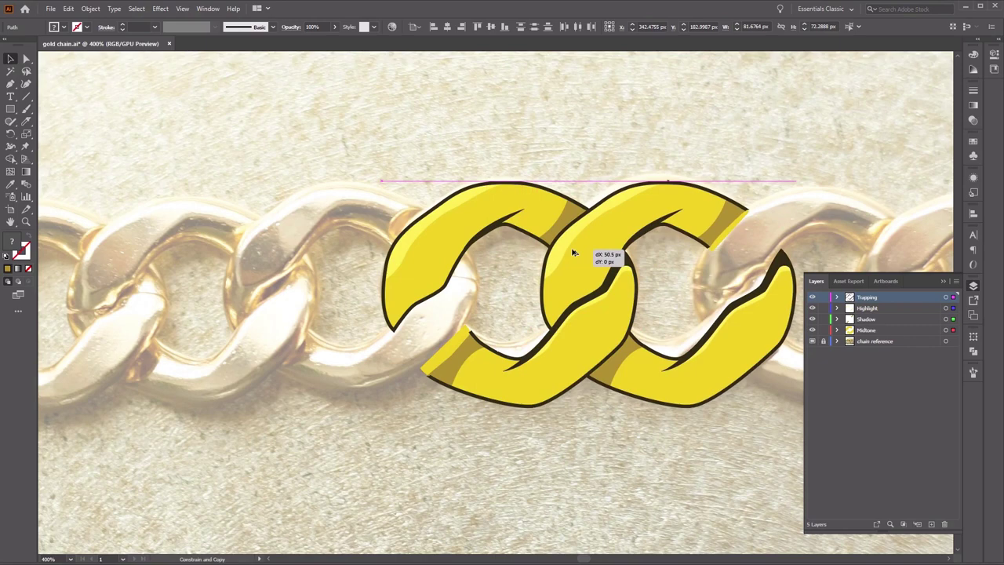
pyautogui.moveTo(573, 252); pyautogui.dragTo(575, 253)
# - Repeat the copy with Transform Again twice to extend the chain by two more links, and deselect
pyautogui.moveTo(697, 300); pyautogui.dragTo(431, 292)
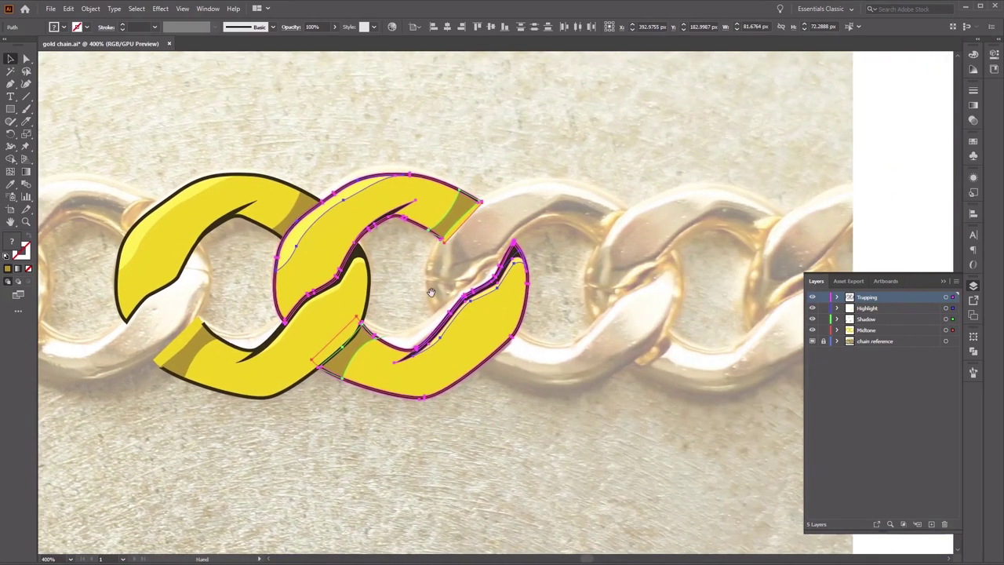
pyautogui.click(91, 8)
pyautogui.moveTo(110, 20)
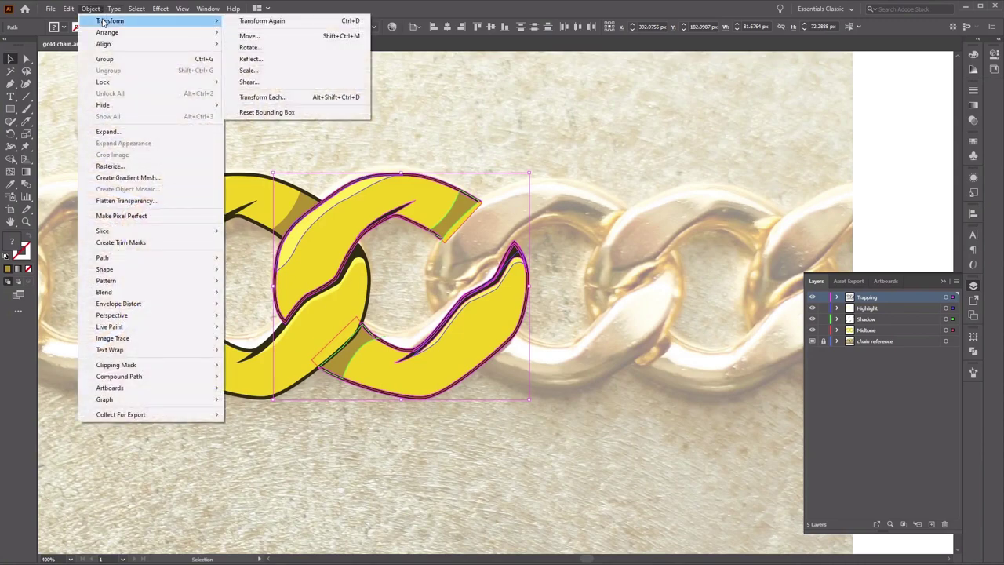
pyautogui.click(281, 24)
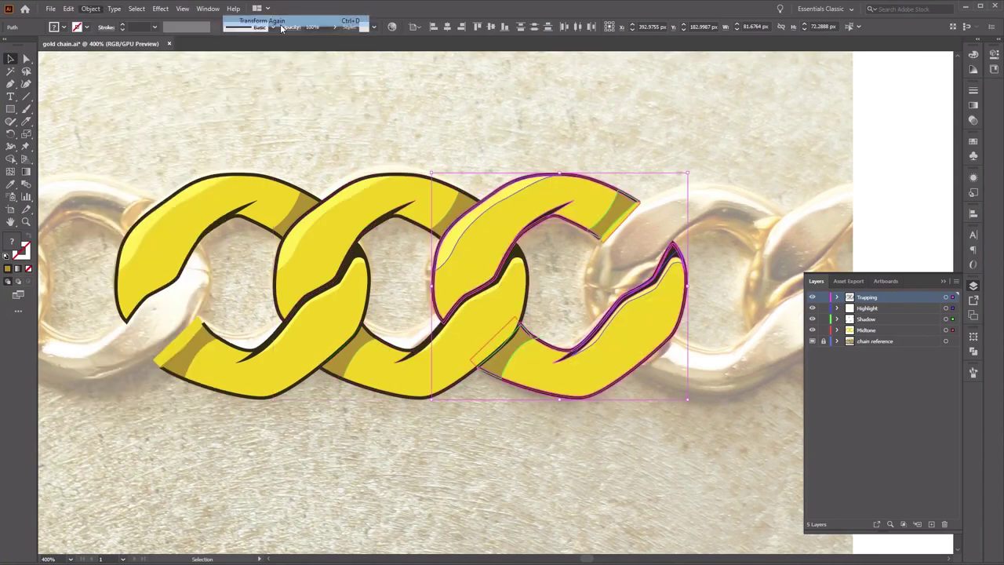
pyautogui.click(91, 9)
pyautogui.moveTo(110, 21)
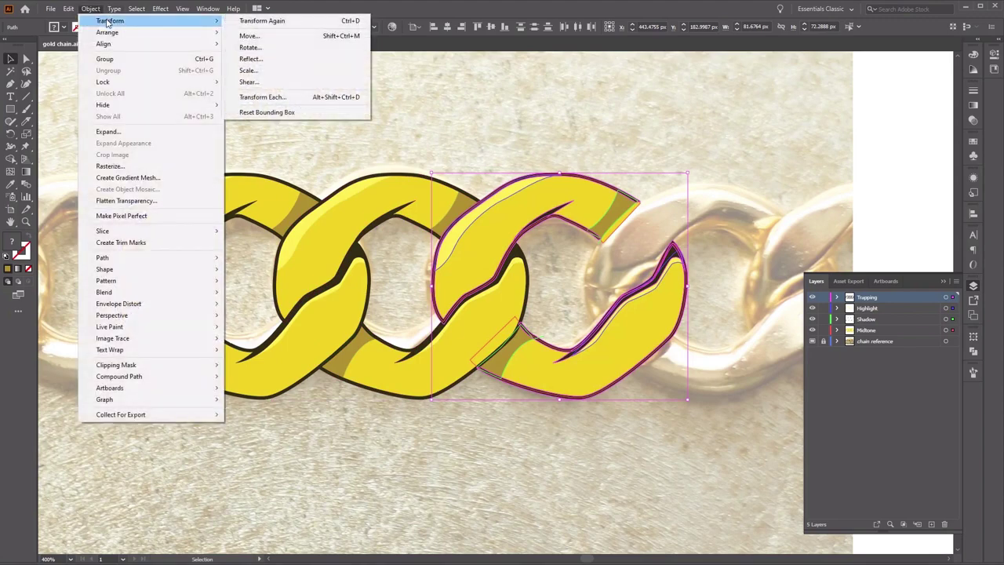
pyautogui.click(283, 24)
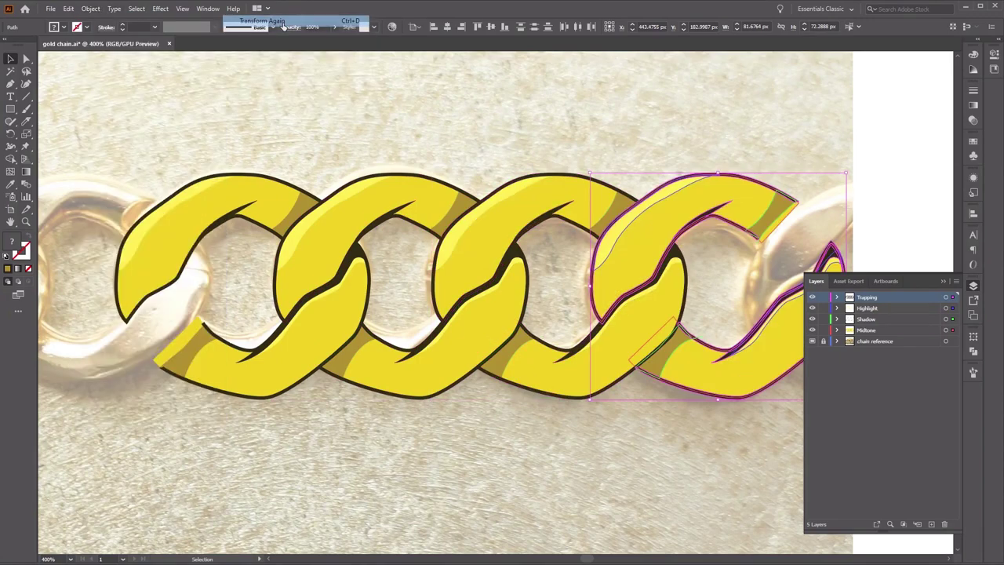
pyautogui.click(569, 464)
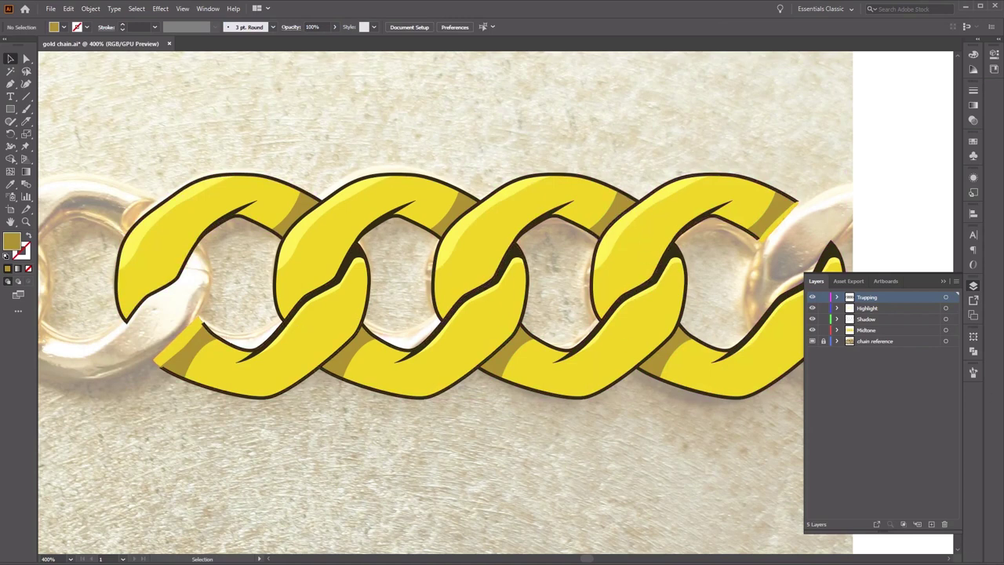
# - Deselect the artwork and show the document rulers
pyautogui.click(556, 246)
pyautogui.click(382, 131)
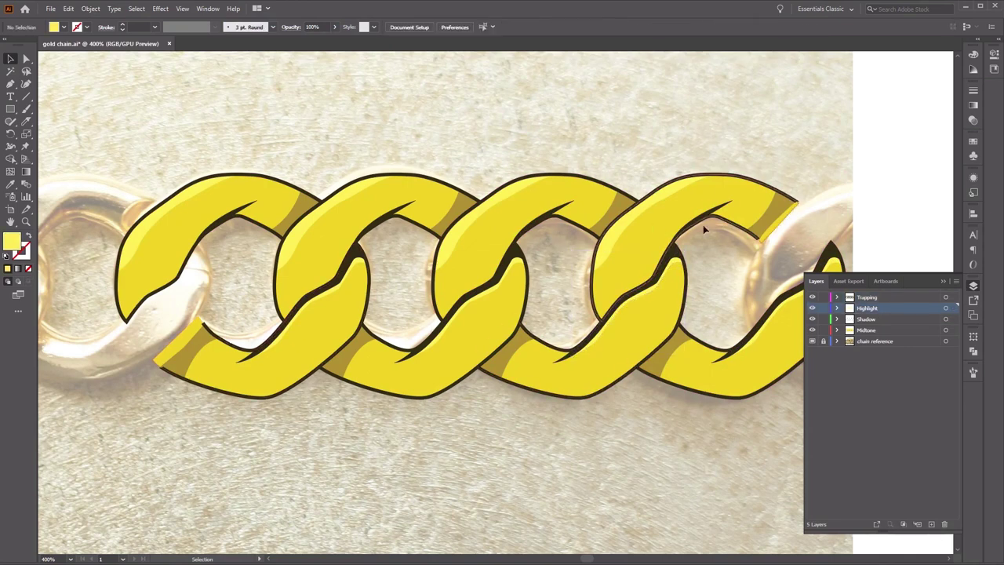
pyautogui.click(208, 10)
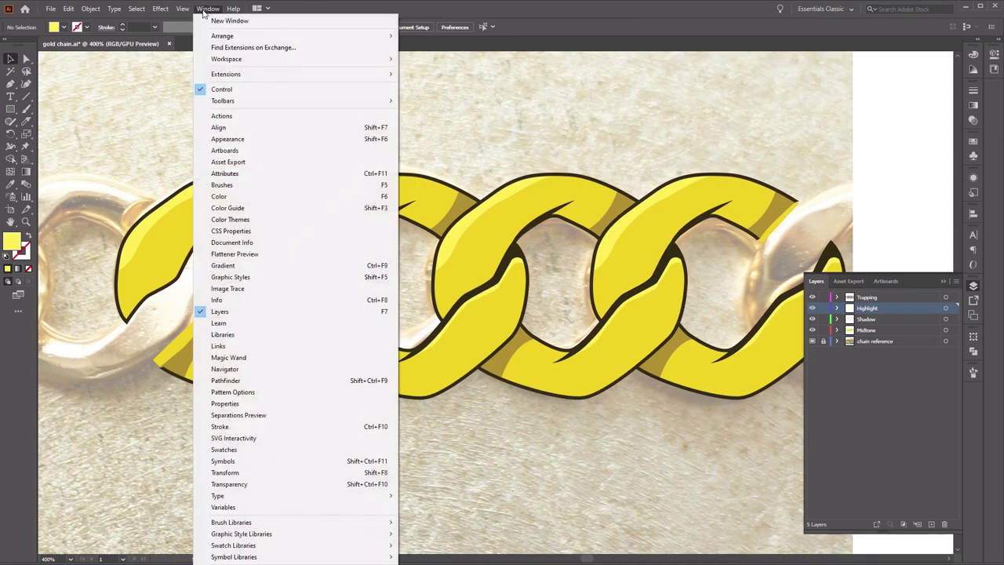
pyautogui.moveTo(182, 8)
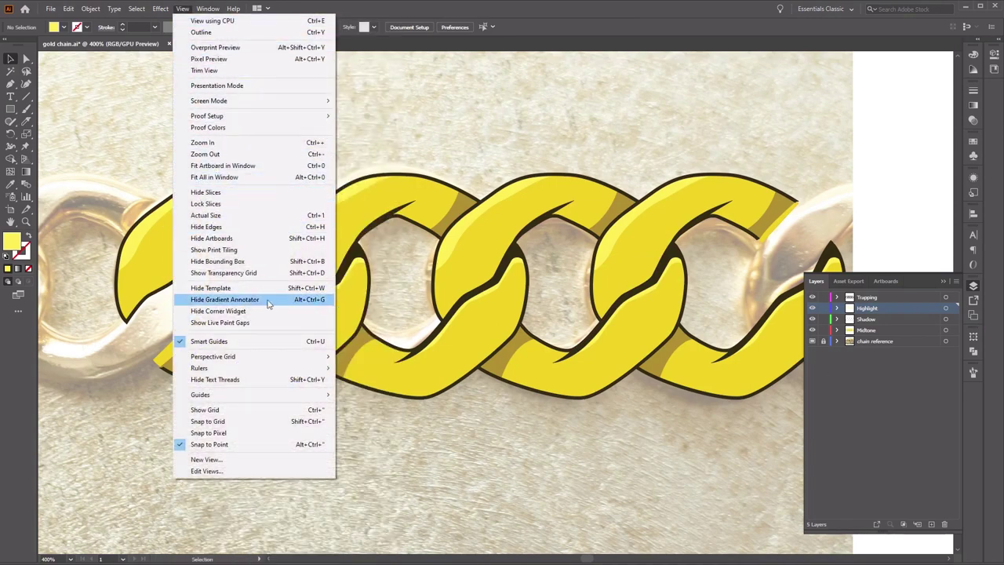
pyautogui.moveTo(290, 370)
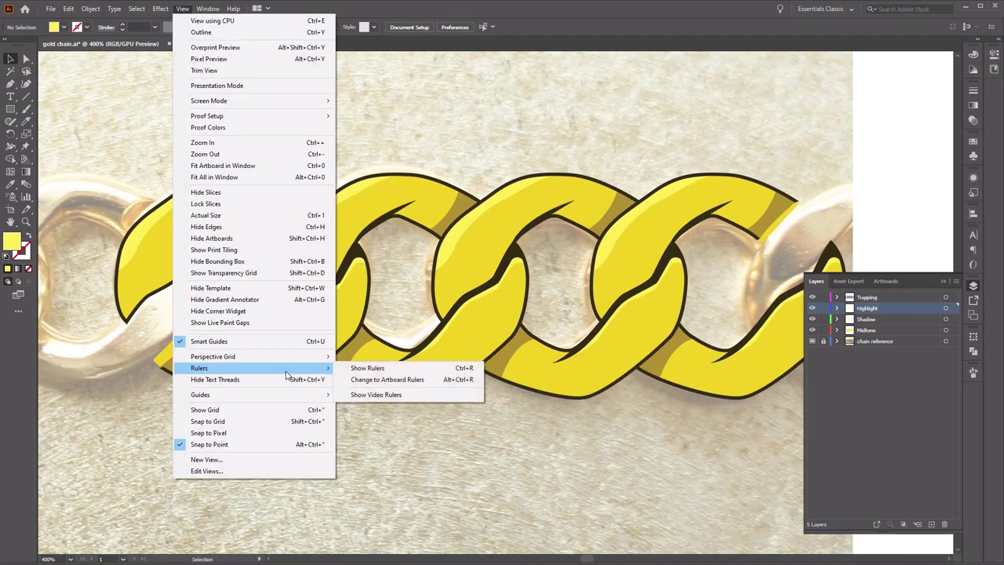
pyautogui.click(367, 368)
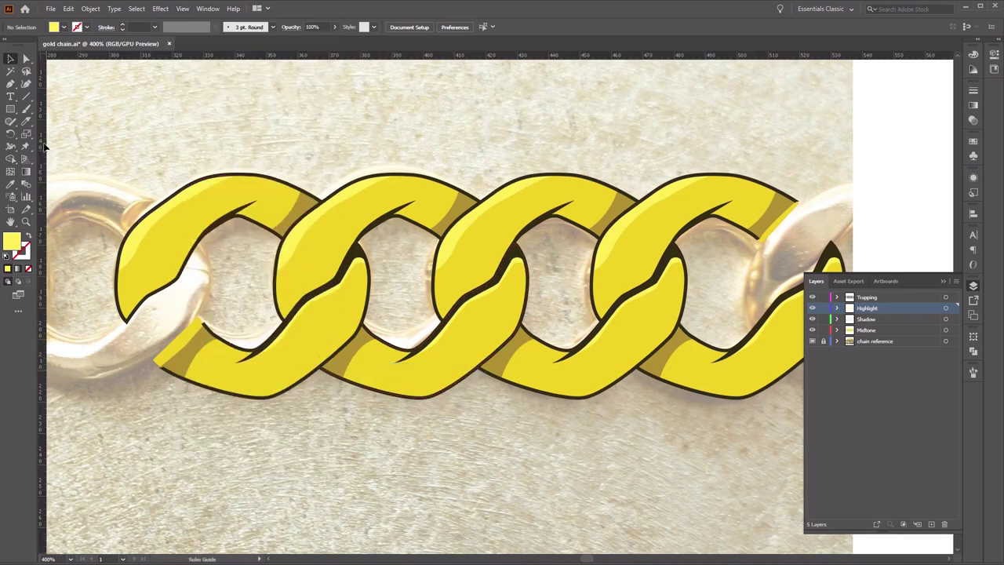
pyautogui.moveTo(45, 146); pyautogui.dragTo(91, 156)
pyautogui.moveTo(208, 170); pyautogui.dragTo(236, 174)
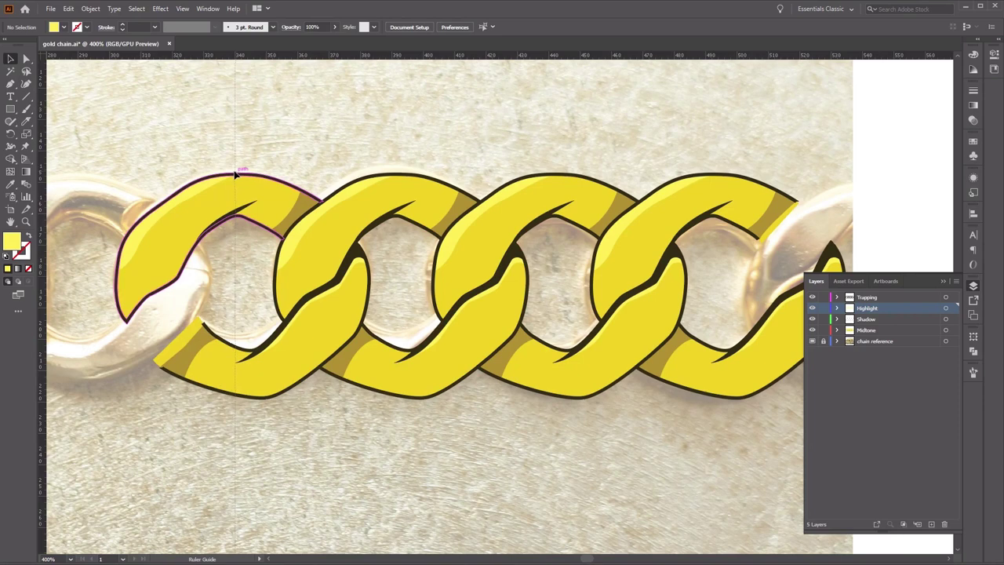
pyautogui.moveTo(236, 174); pyautogui.dragTo(235, 174)
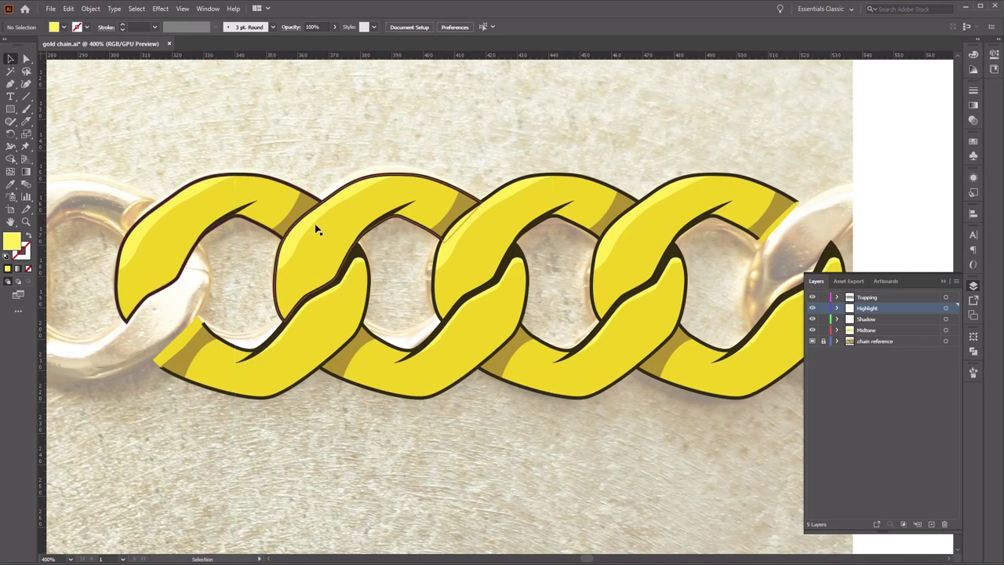
# - Place a vertical guide on the first link where its upper tapered shadow branches off the inner outline
pyautogui.scroll(3, 317, 229)
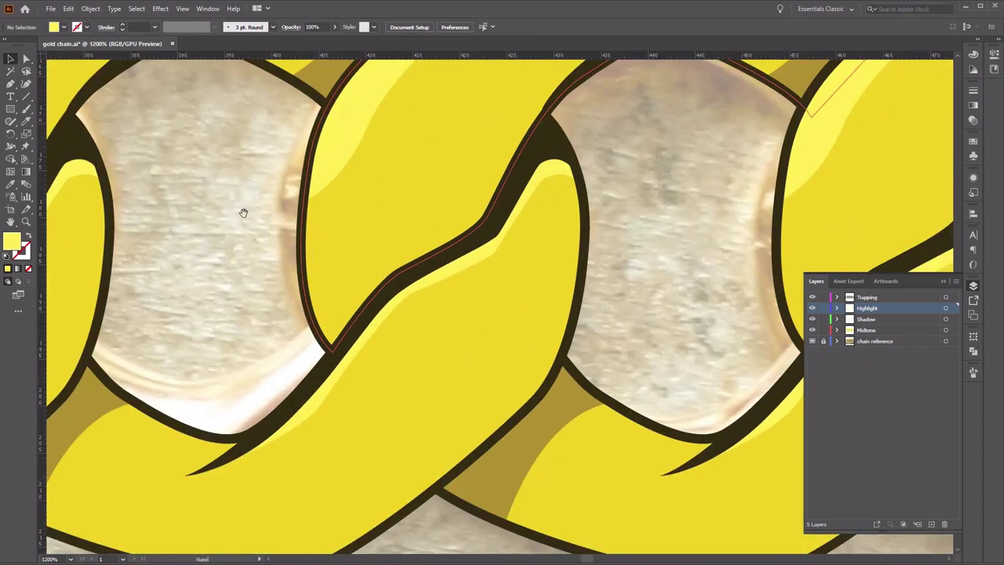
pyautogui.hscroll(-10, 243, 212)
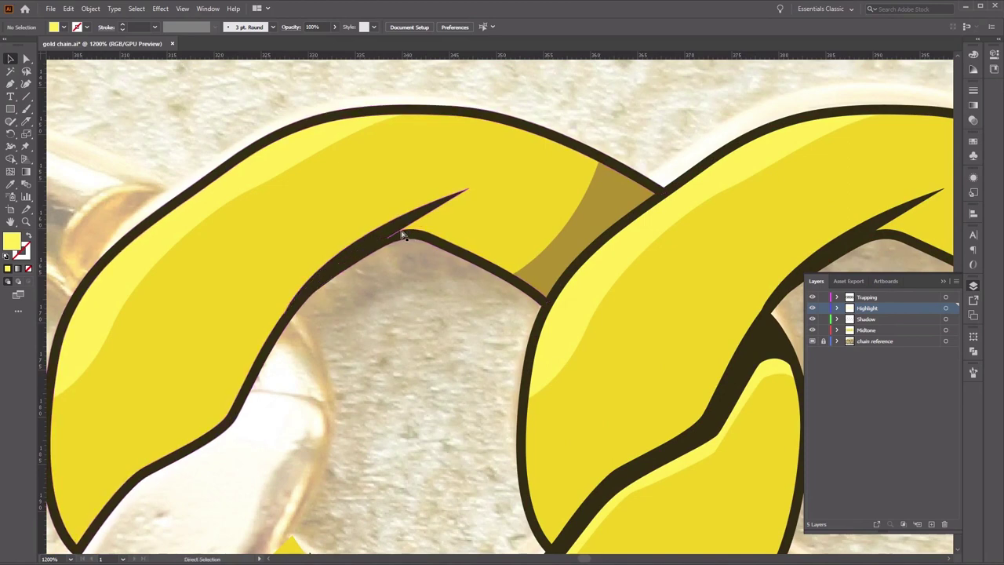
pyautogui.hotkey('ctrl', '=')
pyautogui.hotkey('ctrl', '=')
pyautogui.moveTo(293, 196); pyautogui.dragTo(354, 285)
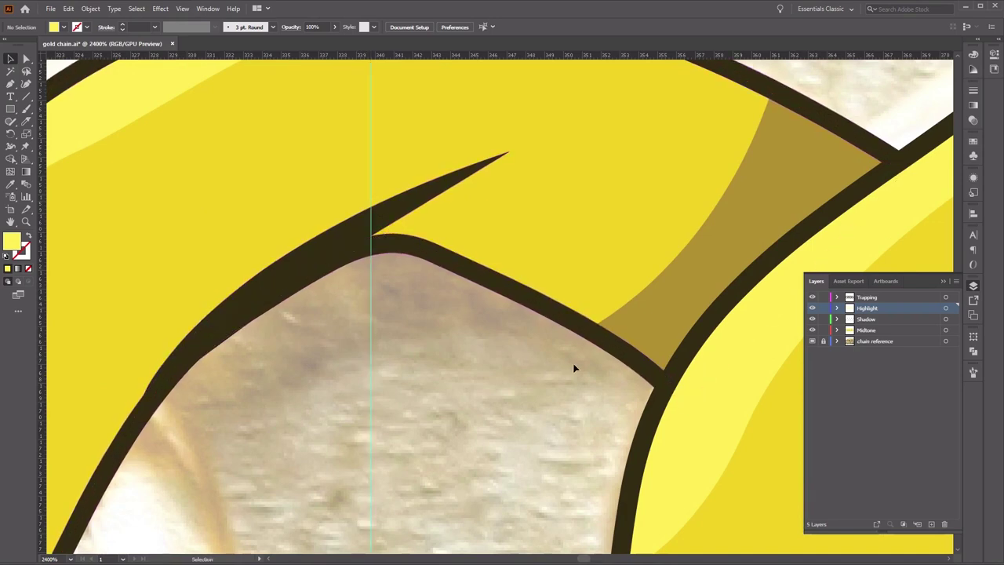
# - Place a second vertical guide at the matching point of the last link's upper tapered shadow, and deselect
pyautogui.hotkey('ctrl', '-')
pyautogui.hotkey('ctrl', '-')
pyautogui.hotkey('ctrl', '-')
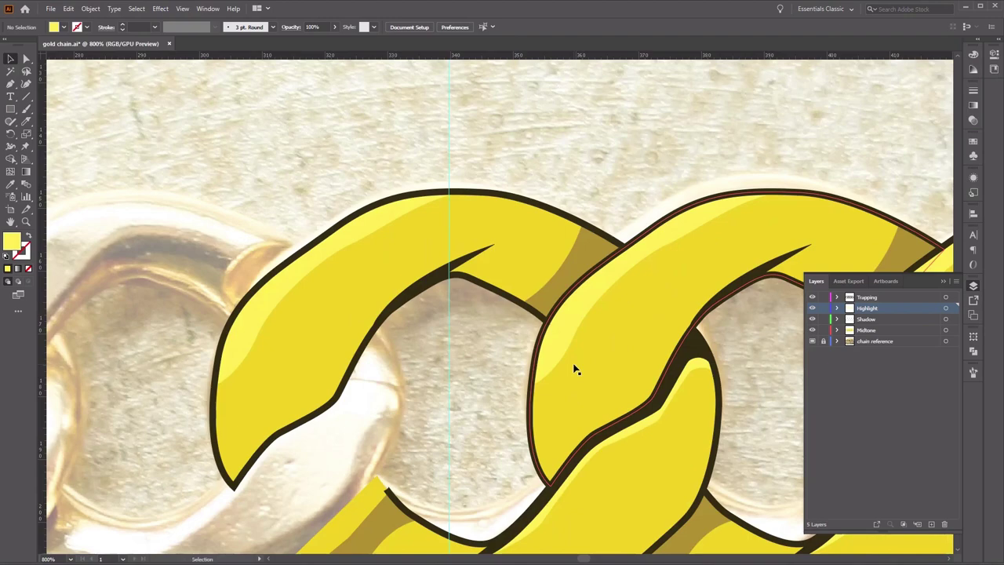
pyautogui.hotkey('ctrl', '-')
pyautogui.hotkey('ctrl', '+')
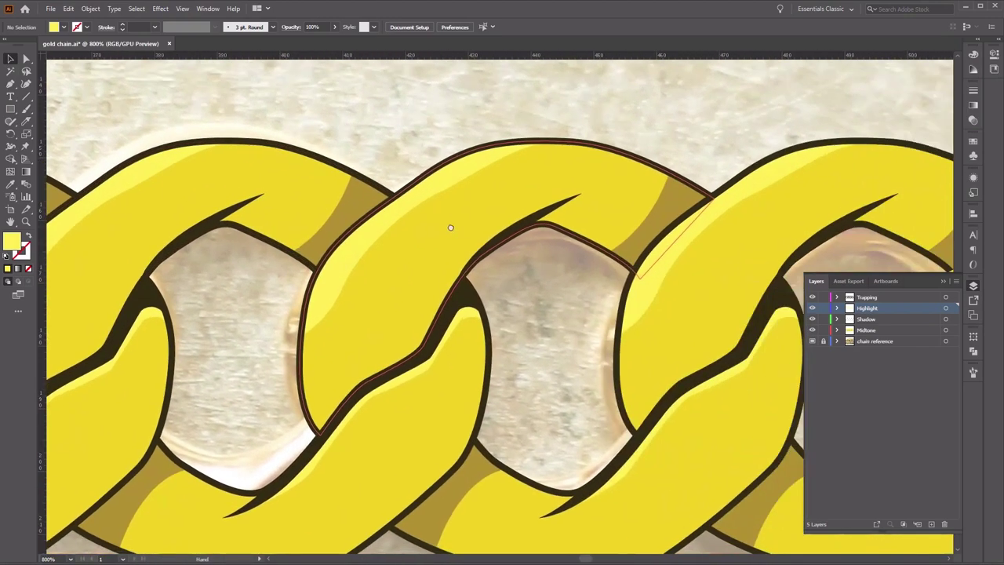
pyautogui.moveTo(739, 199); pyautogui.dragTo(549, 213)
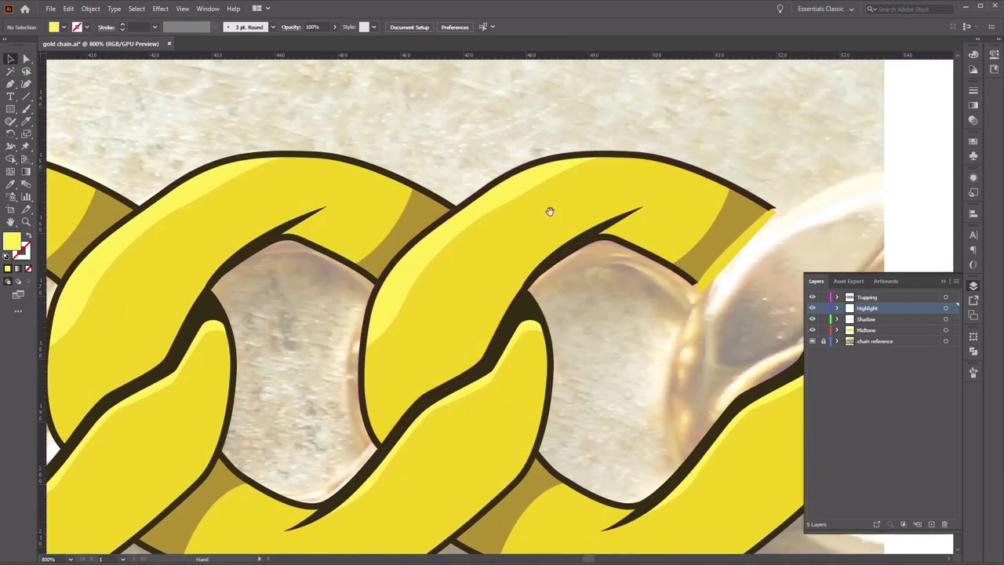
pyautogui.click(612, 227)
pyautogui.press('a')
pyautogui.scroll(4, 611, 228)
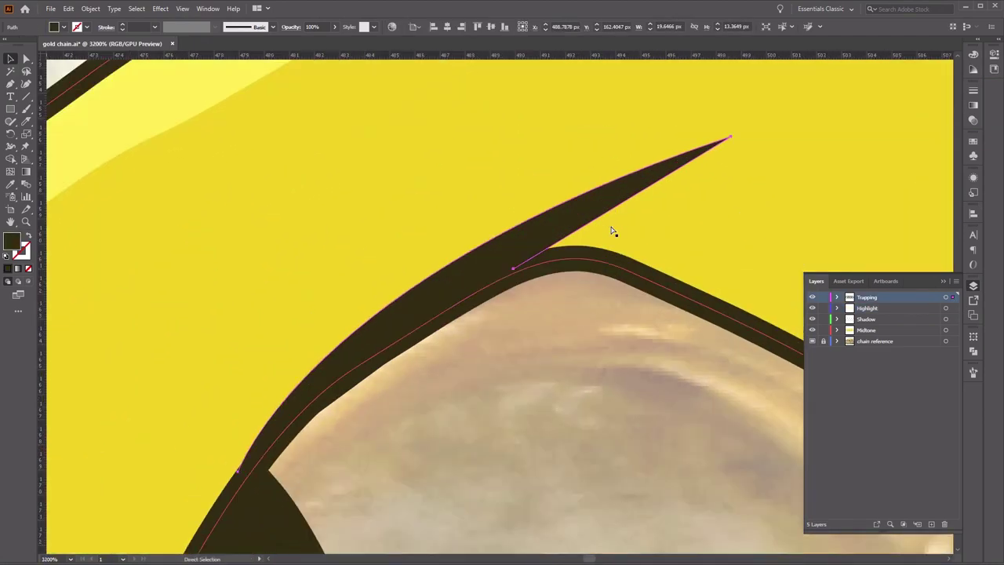
pyautogui.press('v')
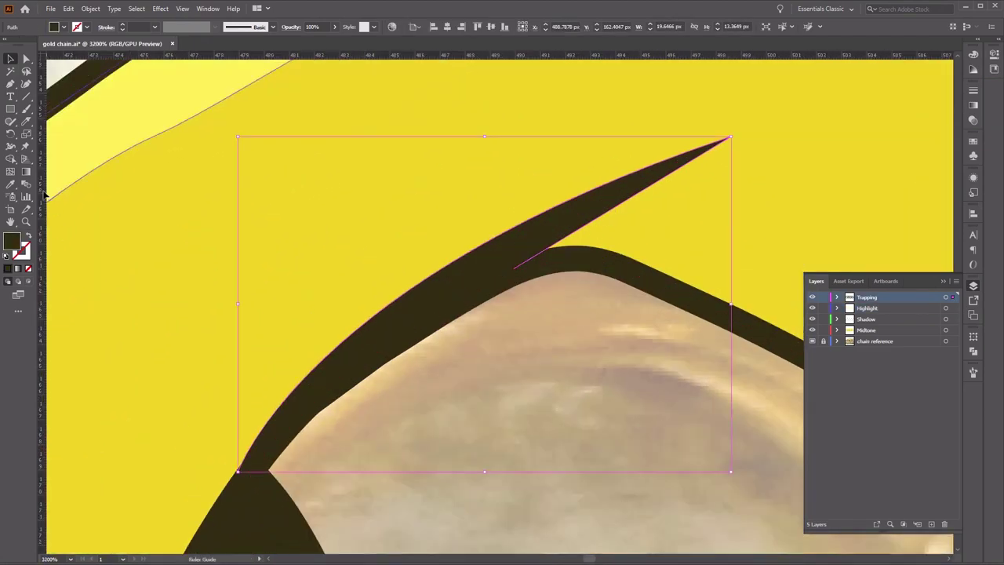
pyautogui.moveTo(45, 194); pyautogui.dragTo(71, 197)
pyautogui.moveTo(485, 237); pyautogui.dragTo(545, 221)
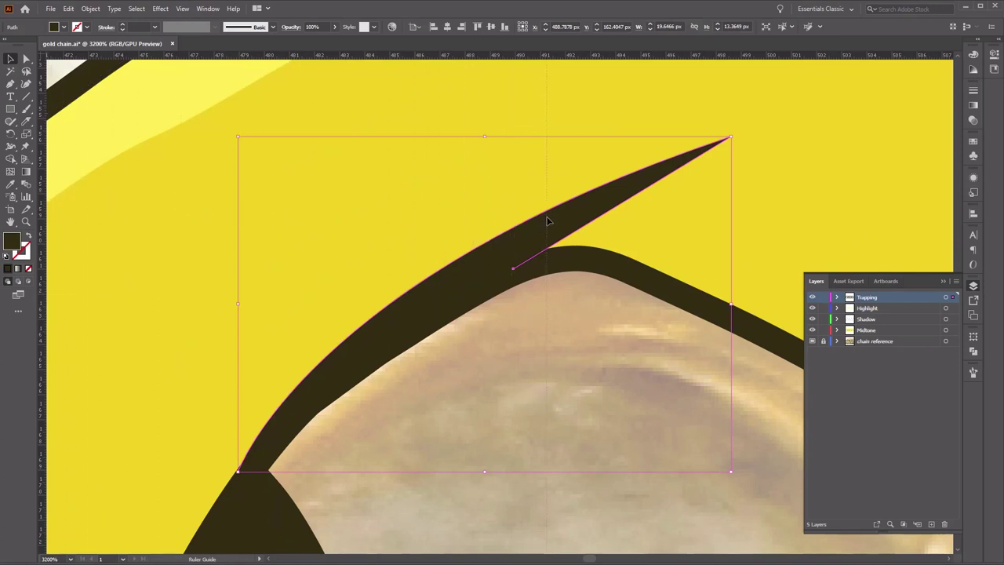
pyautogui.moveTo(548, 221); pyautogui.dragTo(547, 221)
pyautogui.click(596, 307)
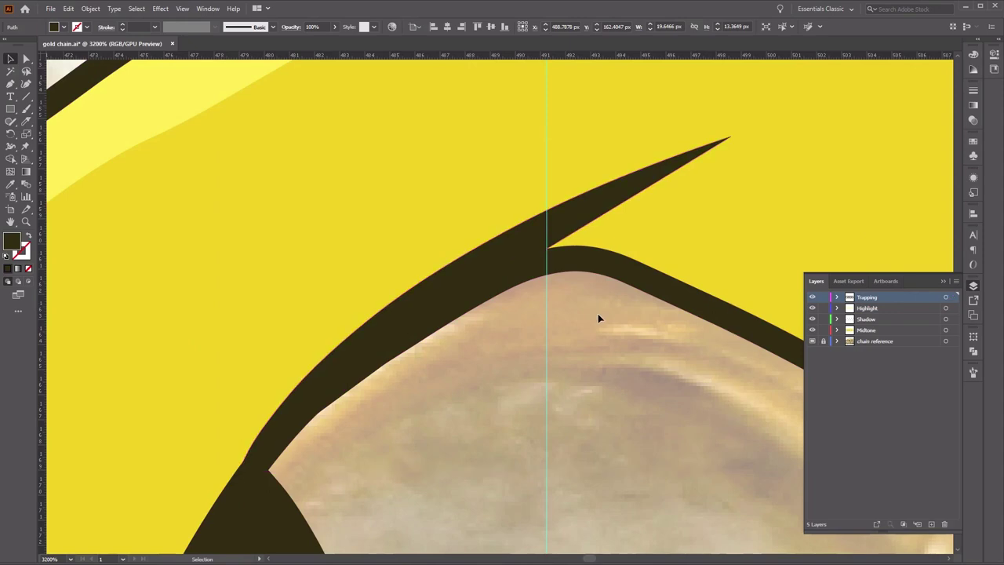
# - Set the fill colour to a bright, fully saturated green with nothing selected
pyautogui.hotkey('ctrl', '-')
pyautogui.hotkey('ctrl', '-')
pyautogui.hotkey('ctrl', '-')
pyautogui.hotkey('ctrl', '-')
pyautogui.hotkey('ctrl', '-')
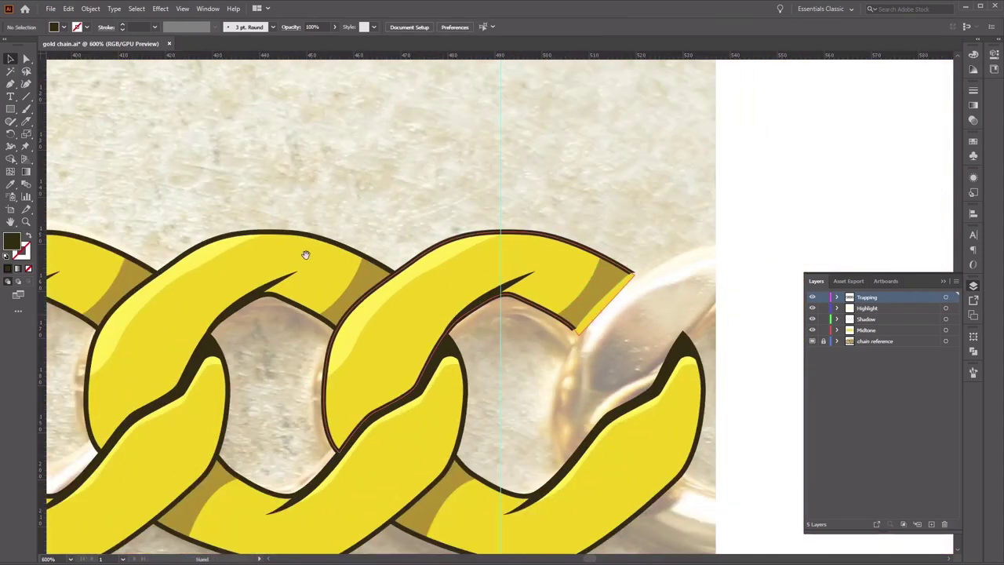
pyautogui.moveTo(157, 242); pyautogui.dragTo(485, 165)
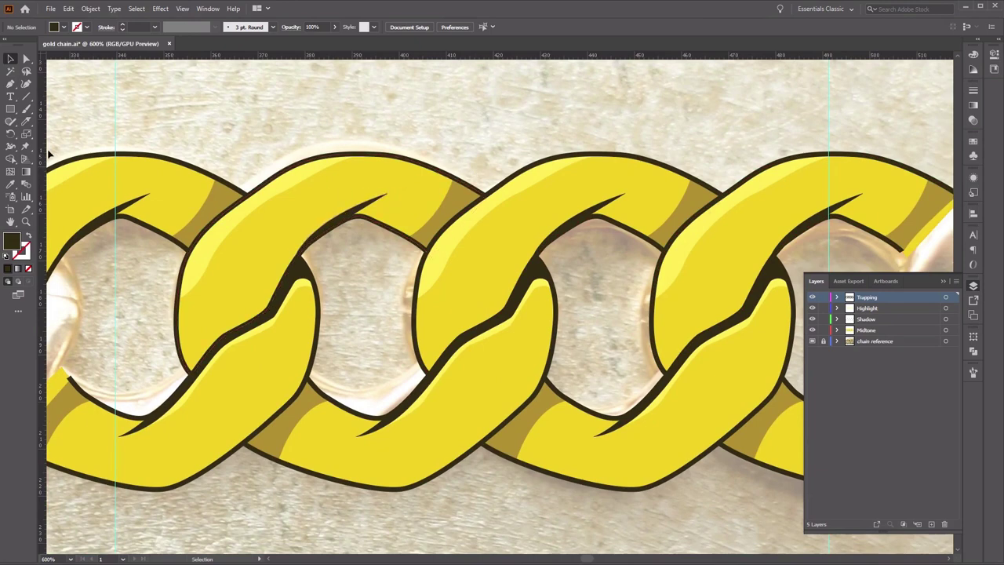
pyautogui.doubleClick(17, 239)
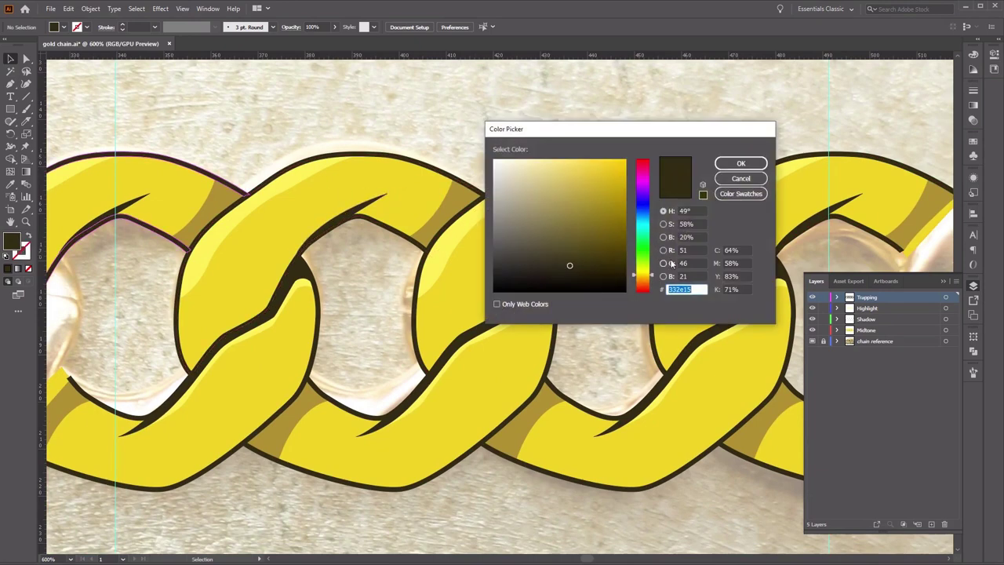
pyautogui.write('1a871f')
pyautogui.moveTo(609, 204); pyautogui.dragTo(639, 156)
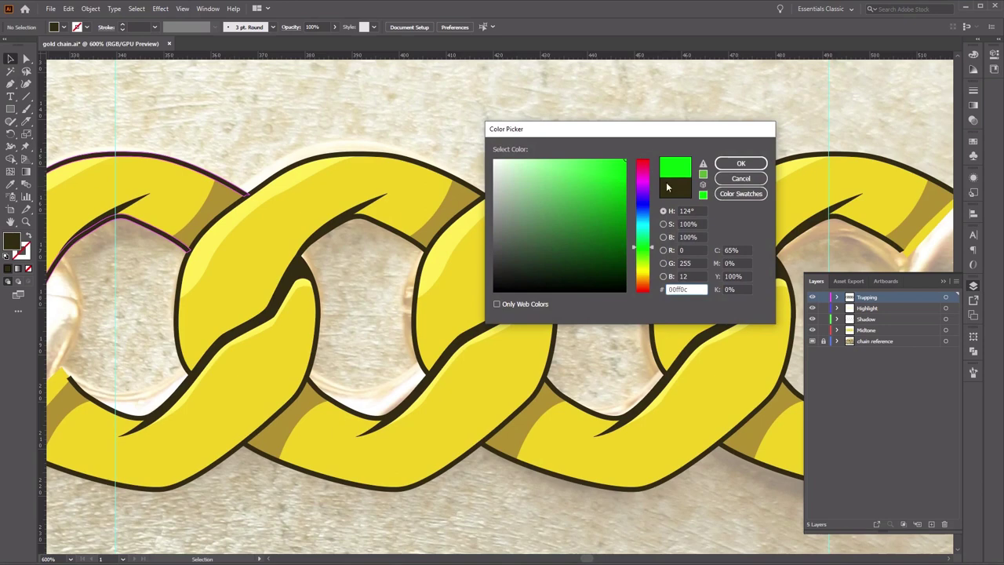
pyautogui.click(641, 253)
pyautogui.click(740, 163)
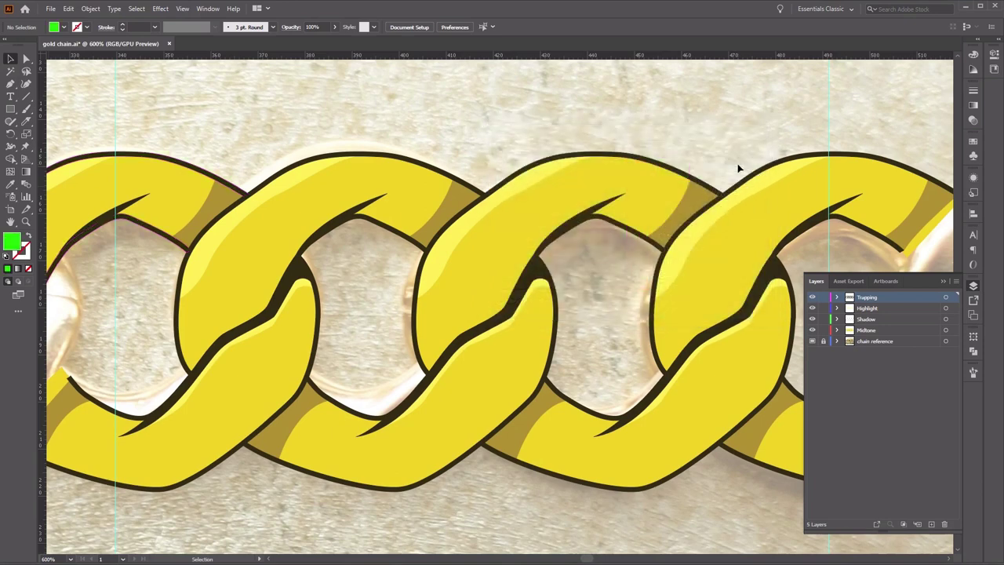
# - Draw a green rectangle about 151.5 × 105.8 px over the chain, spanning exactly from one vertical guide to the other, and deselect it
pyautogui.click(11, 109)
pyautogui.hotkey('ctrl', '-')
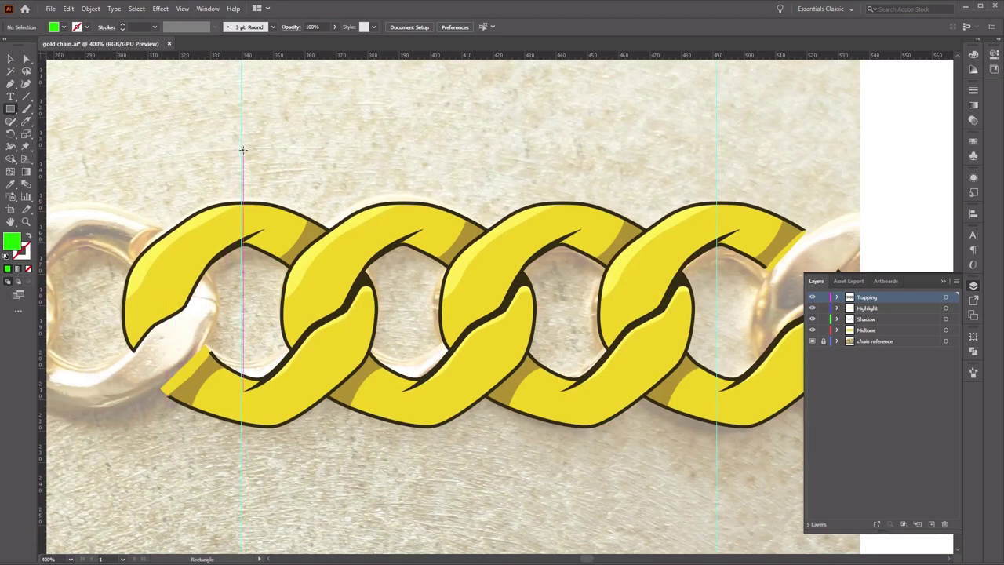
pyautogui.moveTo(243, 152)
pyautogui.mouseDown()
pyautogui.moveTo(430, 339)
pyautogui.moveTo(557, 438)
pyautogui.moveTo(660, 479)
pyautogui.moveTo(715, 482)
pyautogui.mouseUp()
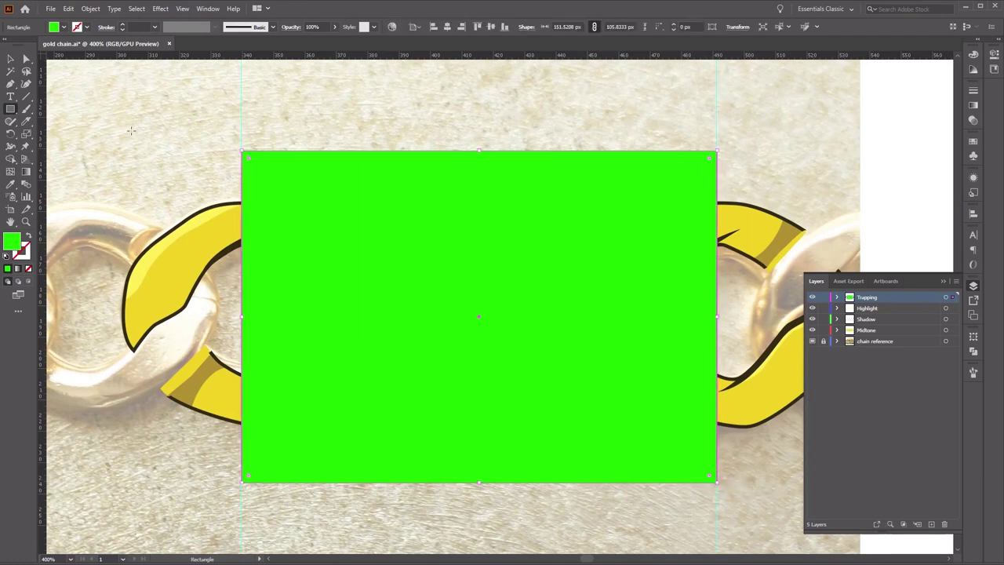
pyautogui.click(10, 59)
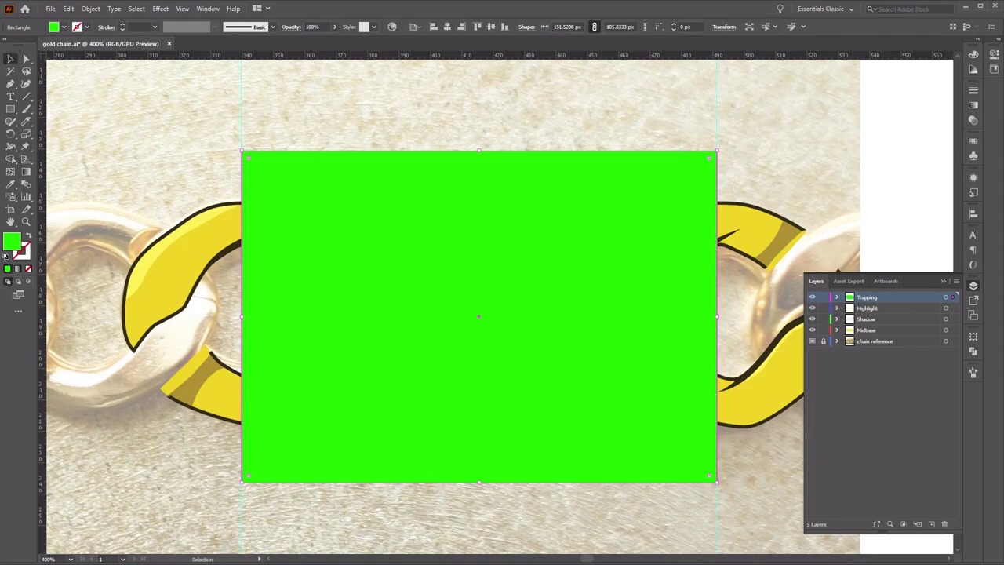
pyautogui.hotkey('ctrl', '-')
pyautogui.hotkey('ctrl', '-')
pyautogui.click(273, 163)
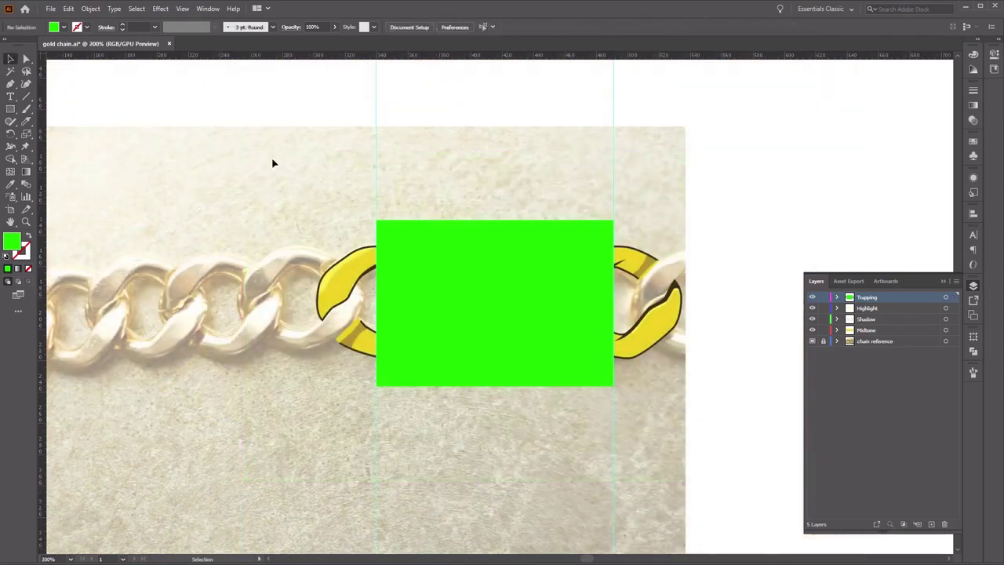
# - Clip all the chain artwork to the green rectangle with a clipping mask and split the clipped group with Pathfinder Divide
pyautogui.hotkey('ctrl', 'a')
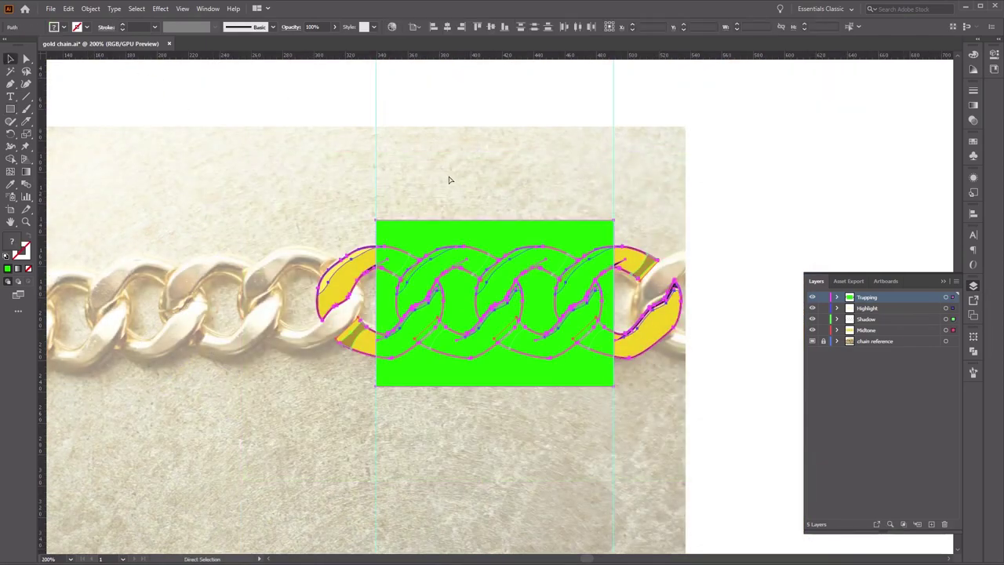
pyautogui.click(137, 9)
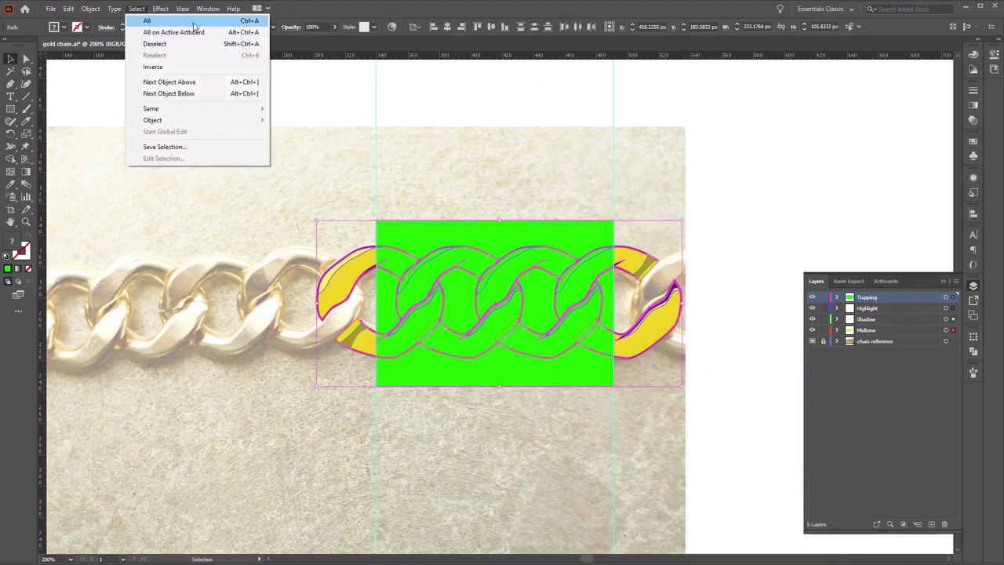
pyautogui.click(447, 363)
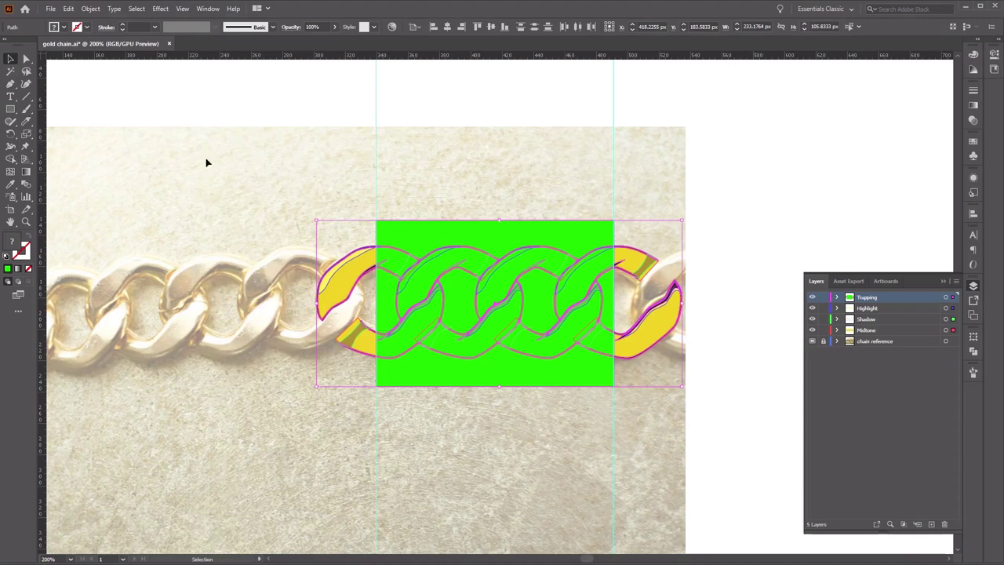
pyautogui.click(91, 9)
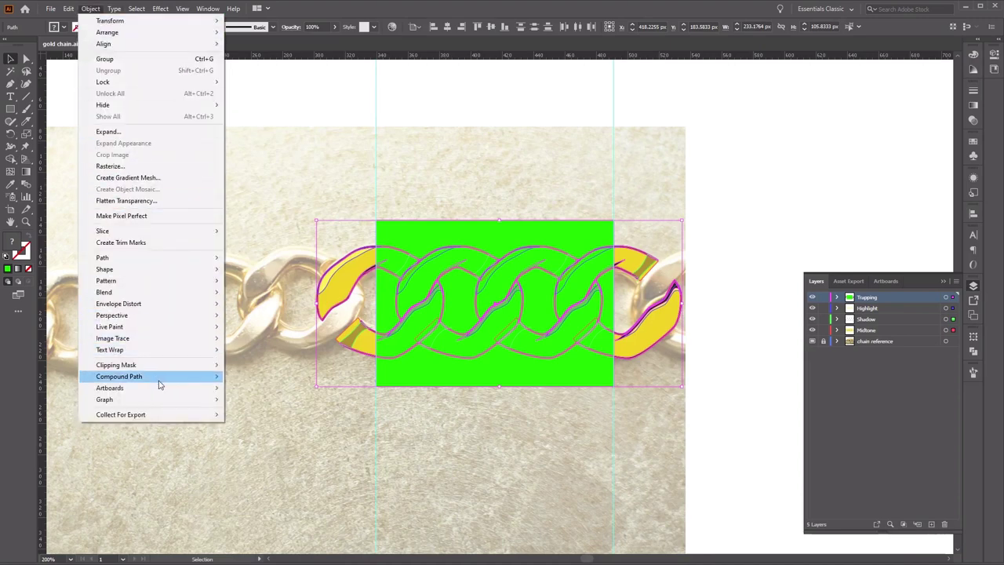
pyautogui.moveTo(169, 367)
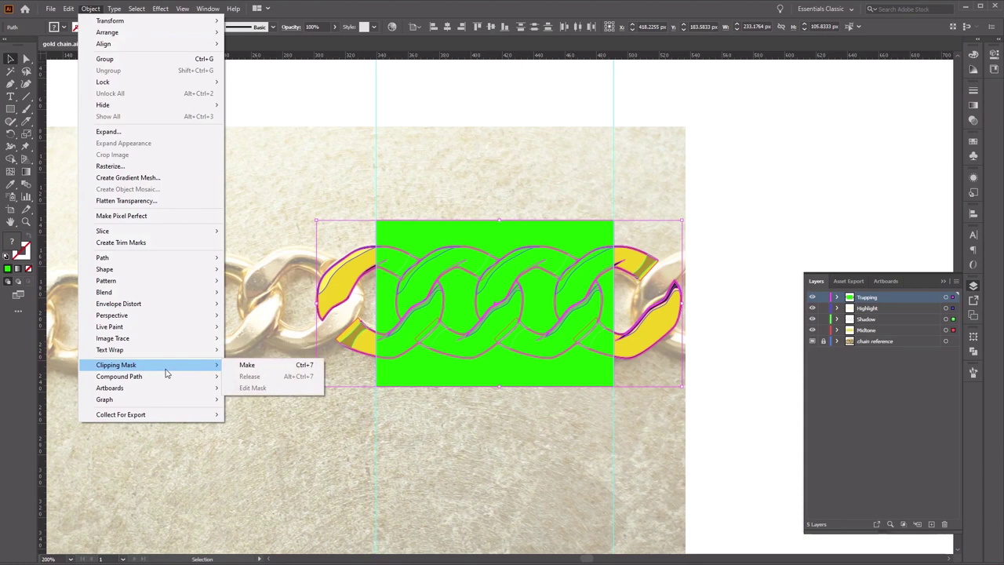
pyautogui.click(243, 367)
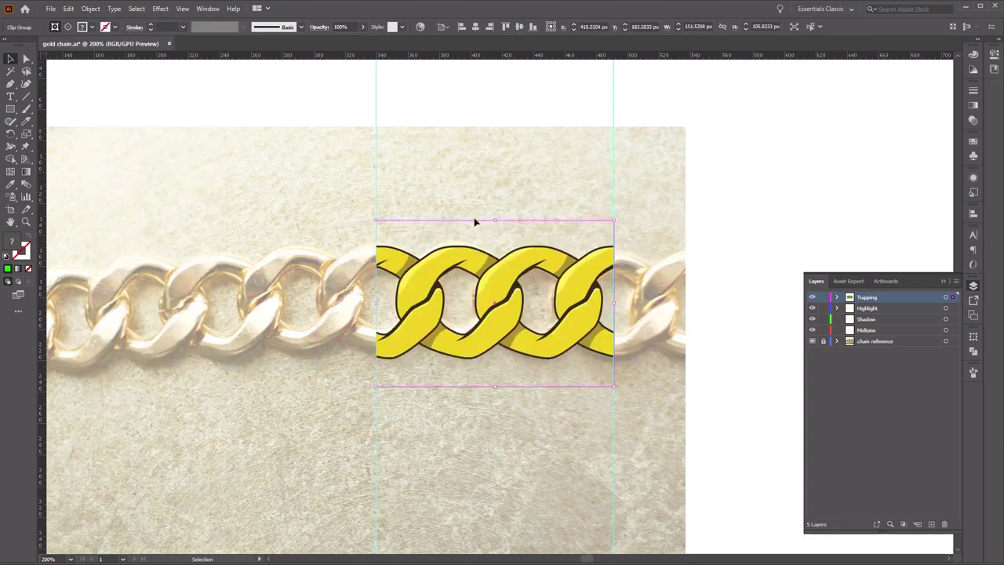
pyautogui.click(973, 353)
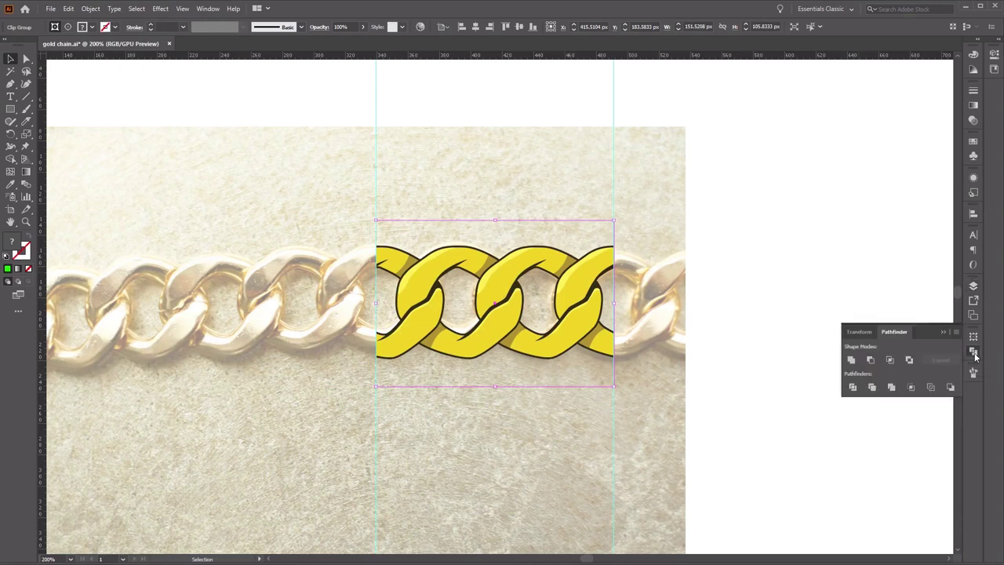
pyautogui.click(853, 388)
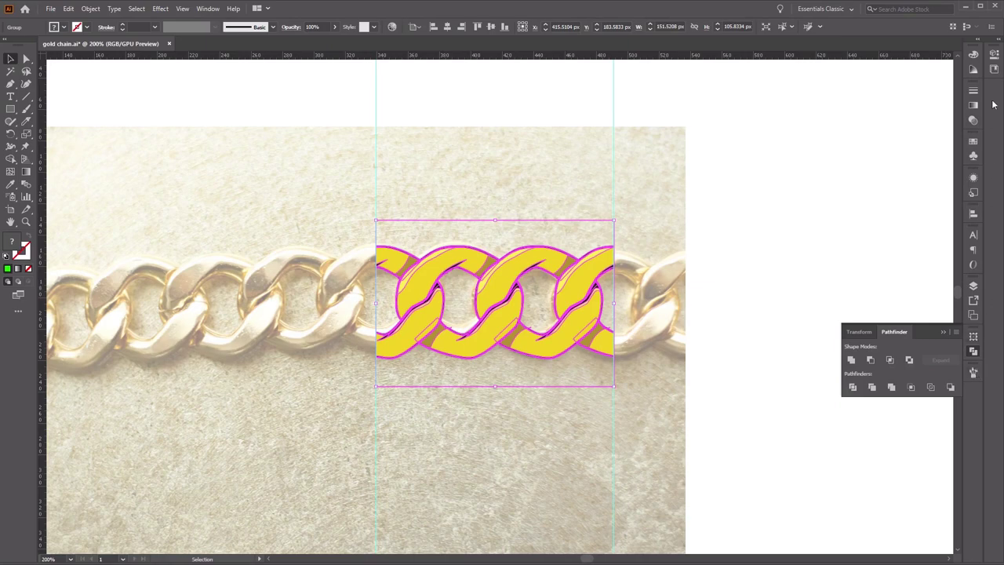
# - Add the clipped chain section to the brushes as a new Pattern Brush
pyautogui.click(205, 9)
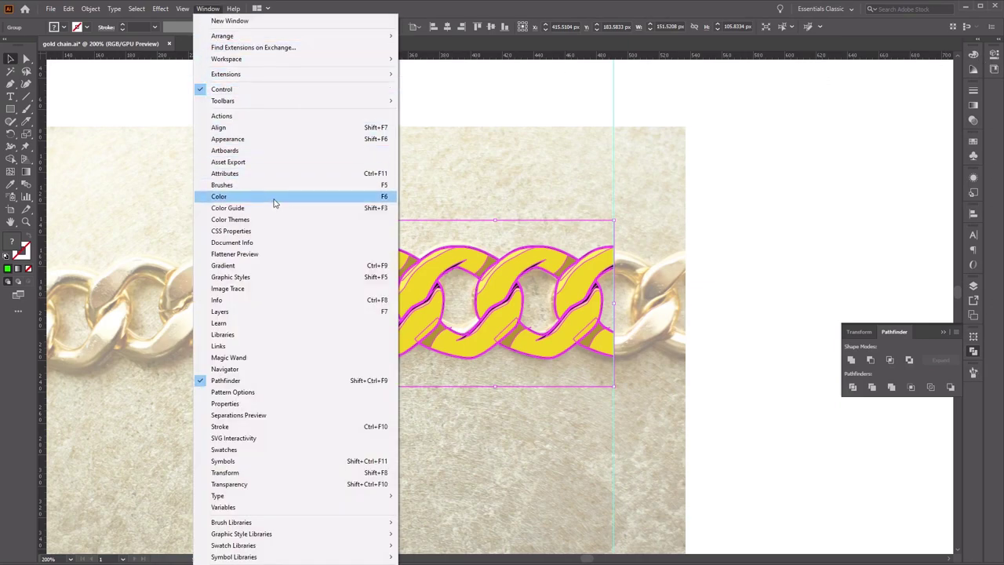
pyautogui.click(287, 185)
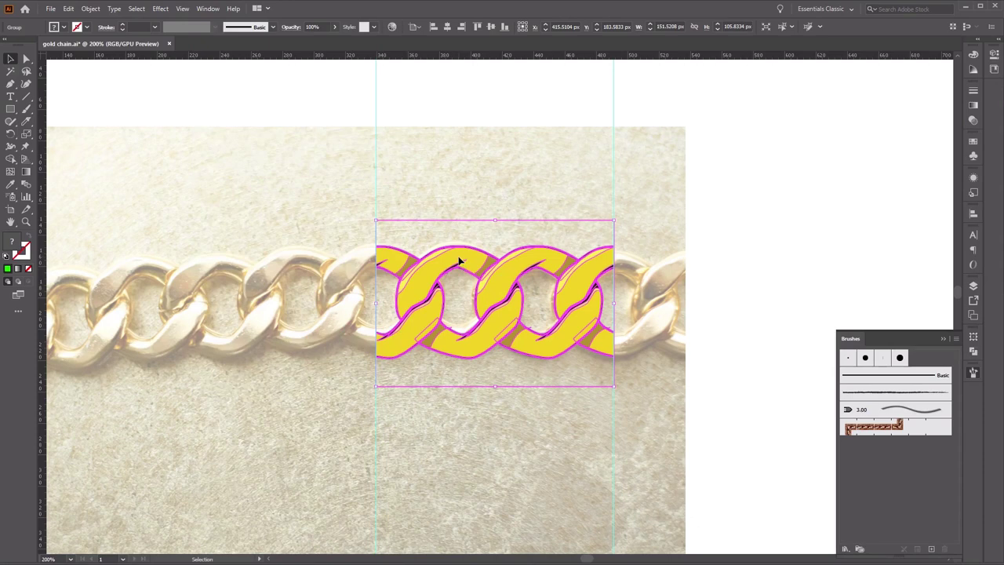
pyautogui.moveTo(459, 261)
pyautogui.mouseDown()
pyautogui.moveTo(500, 262)
pyautogui.moveTo(822, 374)
pyautogui.moveTo(876, 470)
pyautogui.mouseUp()
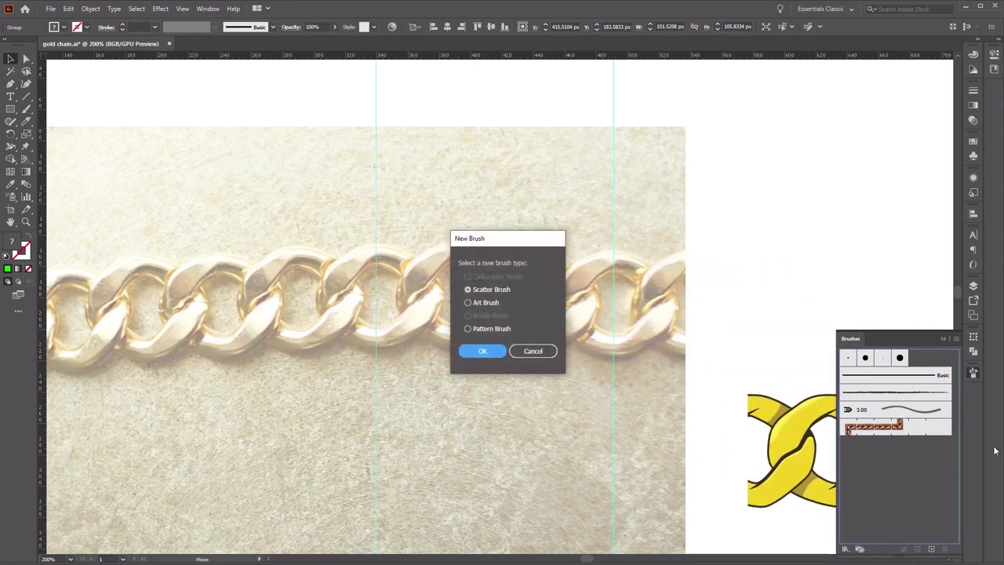
pyautogui.click(469, 328)
pyautogui.click(482, 352)
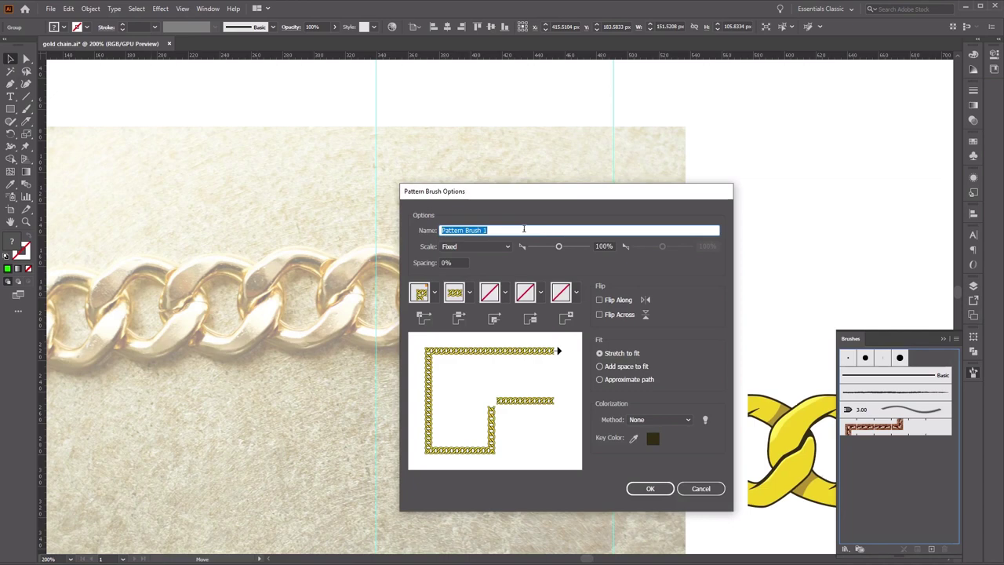
# - Name the pattern brush "Chain Brush", set its inner corner tile to Auto-Sliced, and accept the brush options
pyautogui.write('Chai')
pyautogui.click(505, 293)
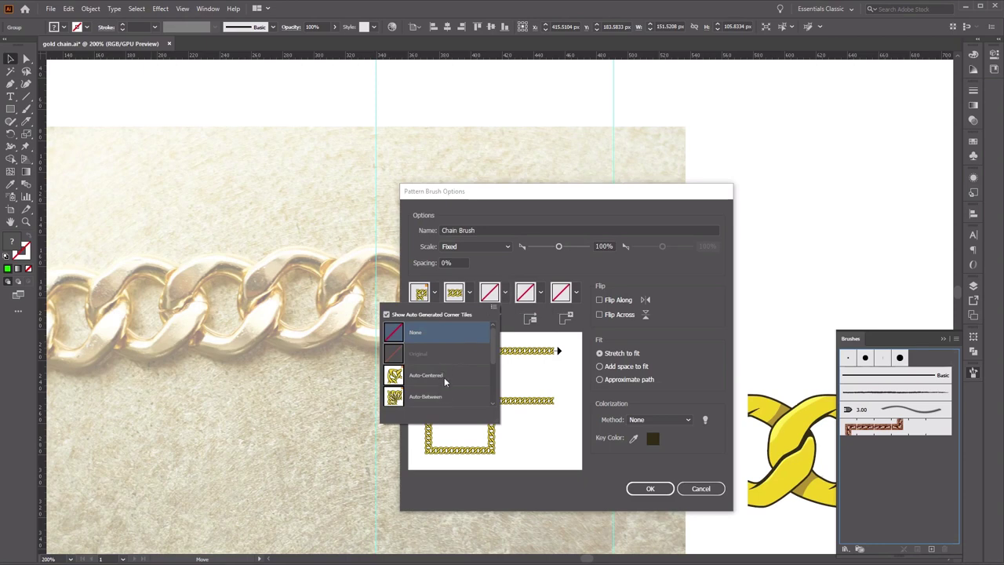
pyautogui.moveTo(494, 336); pyautogui.dragTo(494, 356)
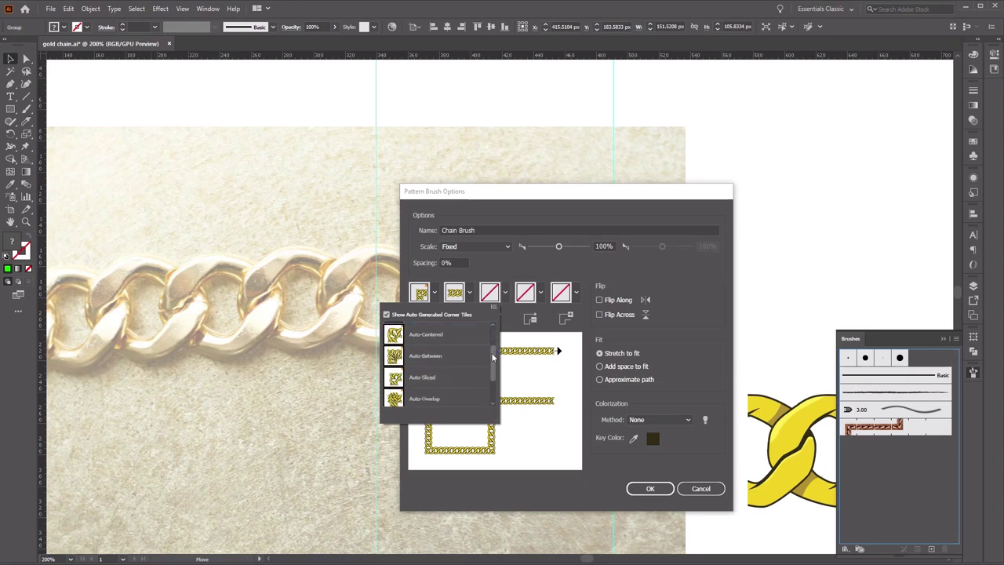
pyautogui.click(430, 380)
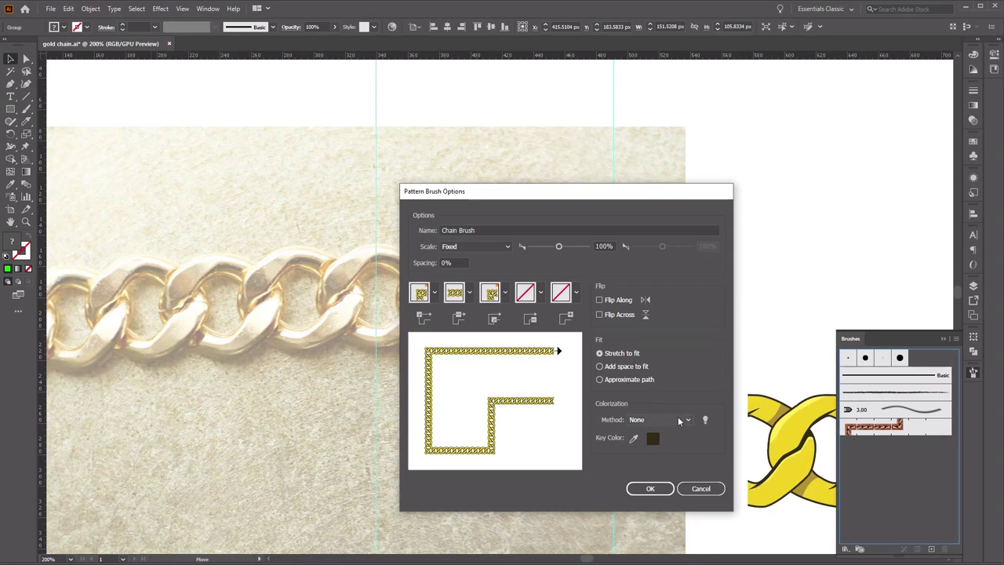
pyautogui.click(650, 488)
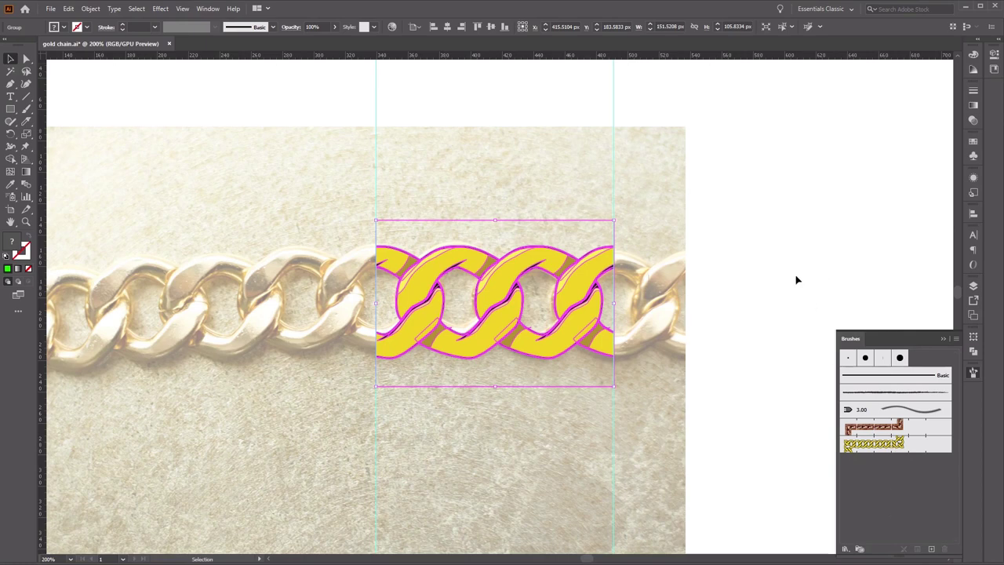
# - Deselect the chain, add a new layer above the others, and hide all the other layers including the chain reference
pyautogui.click(853, 281)
pyautogui.click(973, 287)
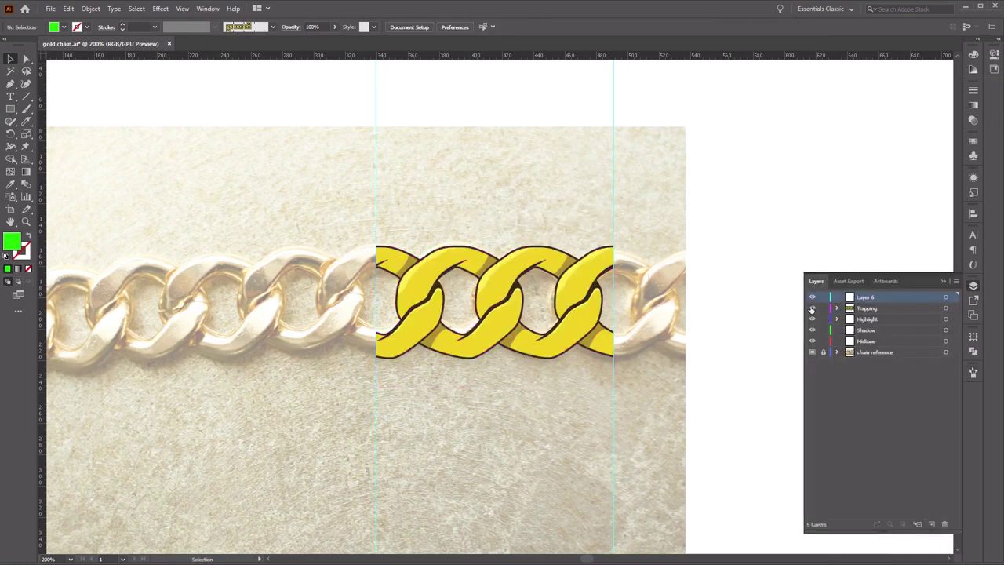
pyautogui.moveTo(811, 309); pyautogui.dragTo(811, 350)
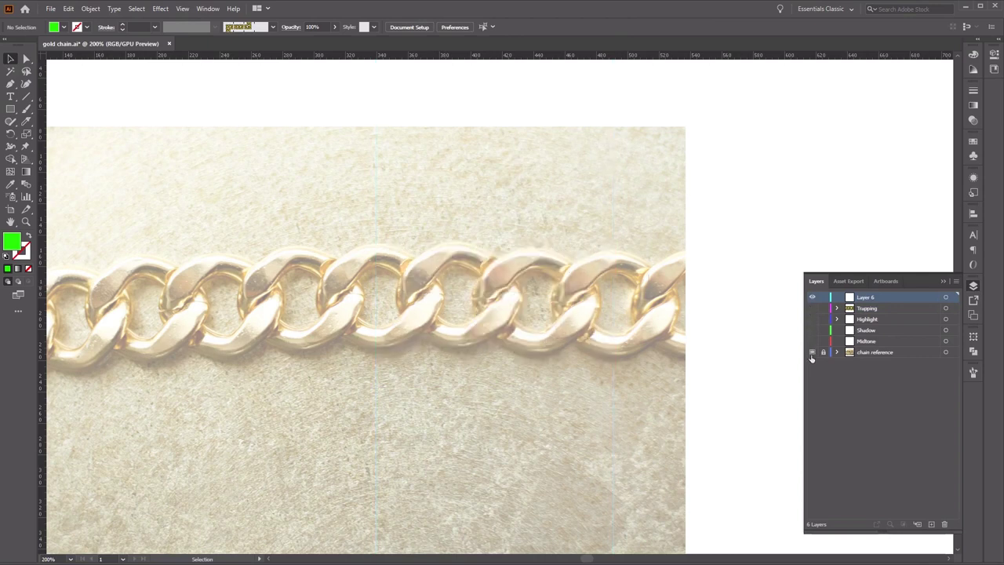
pyautogui.click(812, 352)
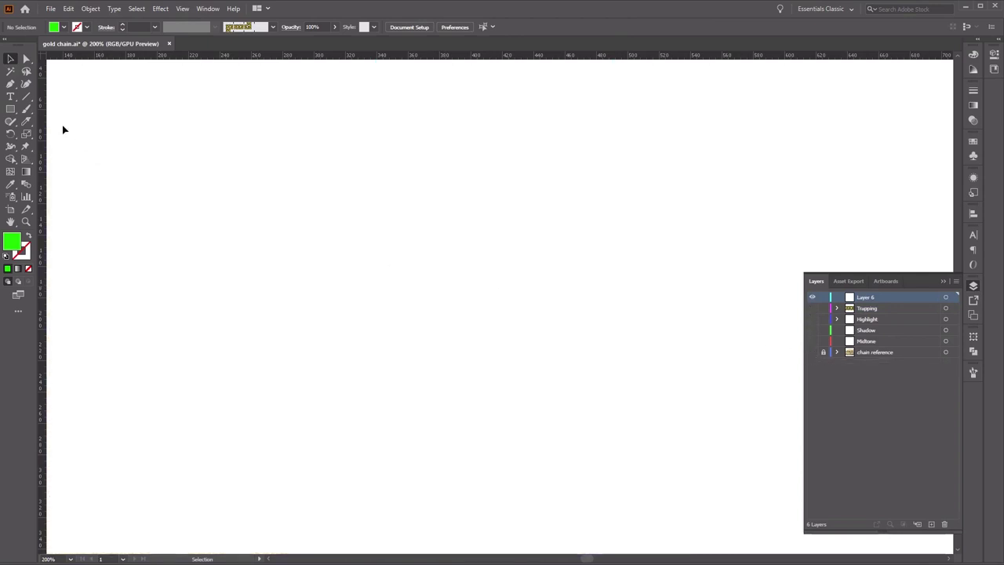
# - Set the fill to none and draw an open S-shaped curve about 334 × 218 px with the Pen tool on the new layer
pyautogui.click(10, 84)
pyautogui.click(63, 26)
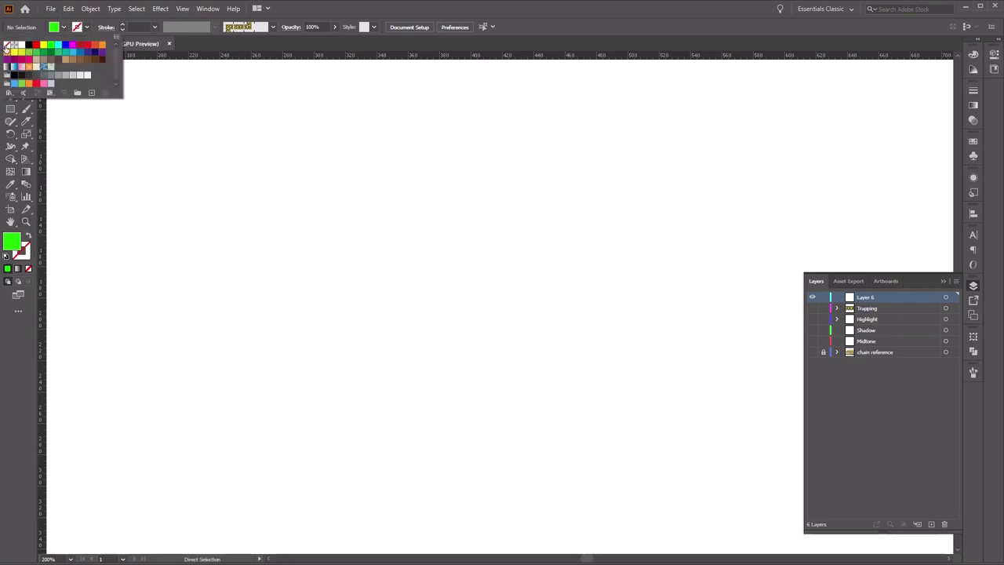
pyautogui.click(6, 45)
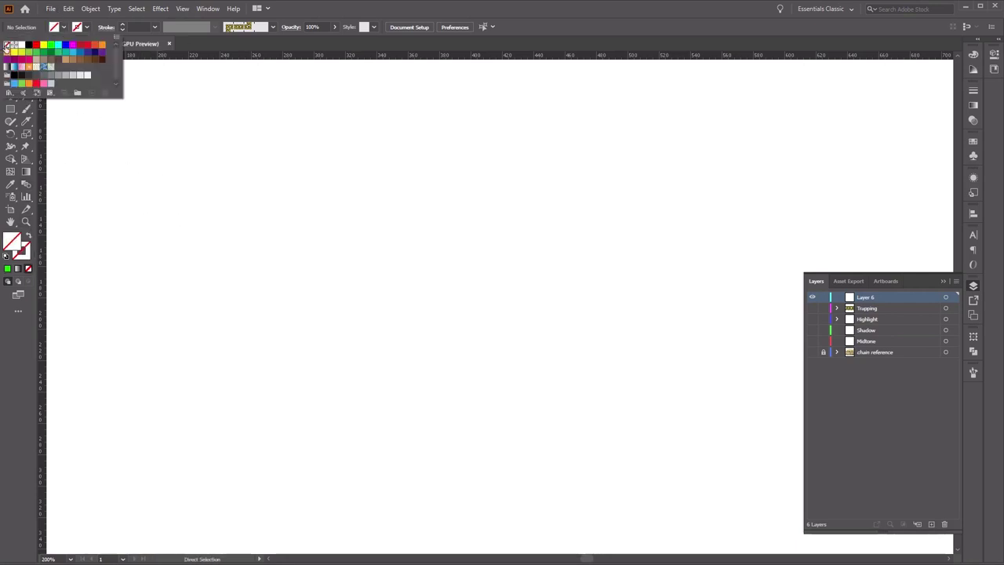
pyautogui.click(147, 138)
pyautogui.moveTo(457, 333); pyautogui.dragTo(602, 334)
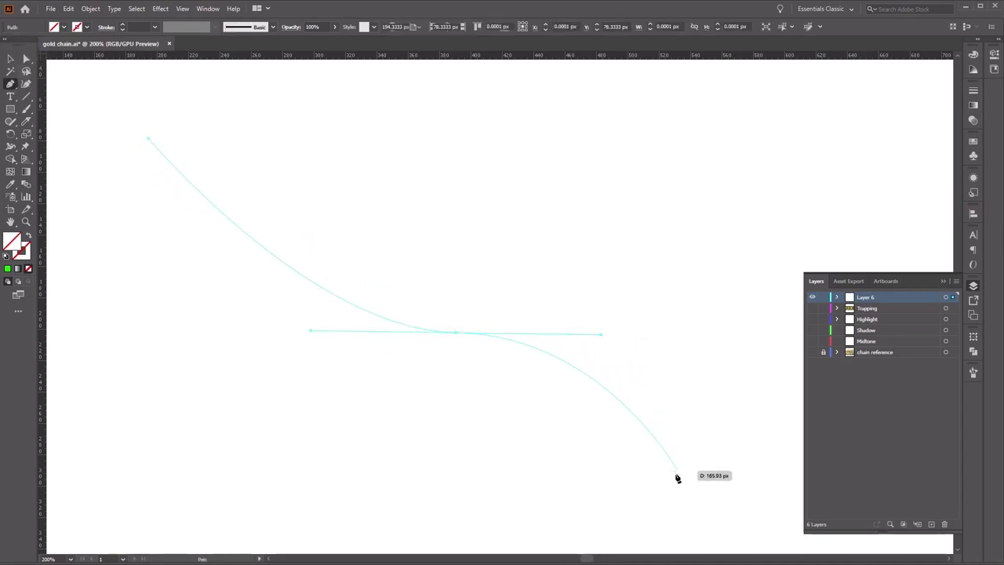
pyautogui.moveTo(673, 480); pyautogui.dragTo(672, 511)
pyautogui.press('v')
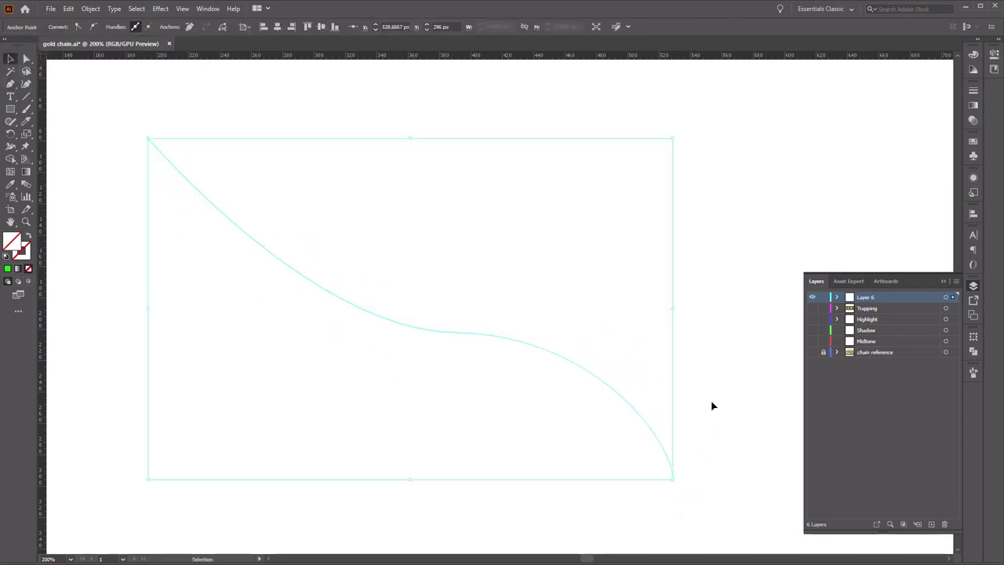
pyautogui.press('Delete')
pyautogui.hotkey('ctrl', 'z')
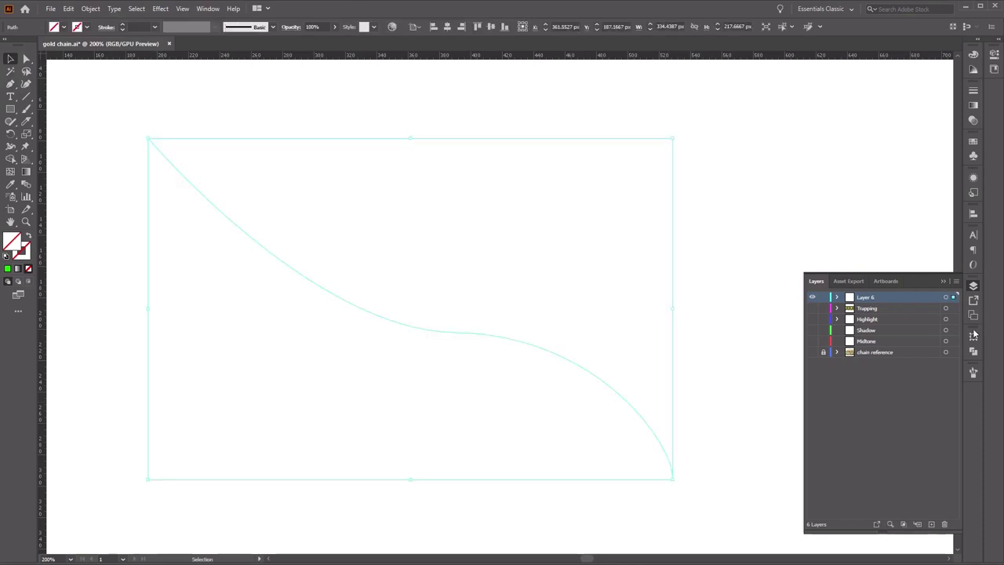
# - Apply the Chain Brush to the S-shaped curve and set its stroke weight to 0.25 px
pyautogui.click(974, 371)
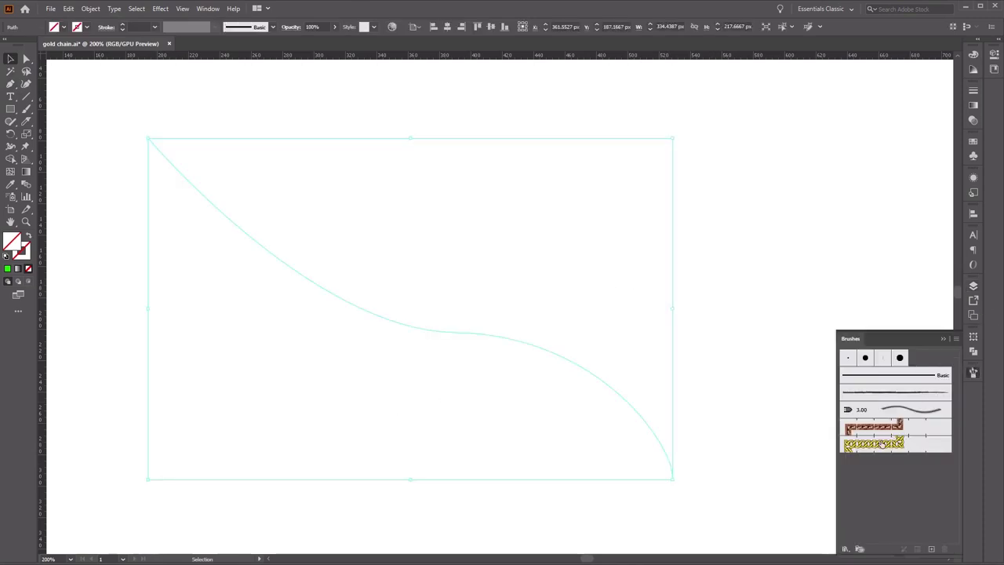
pyautogui.click(882, 445)
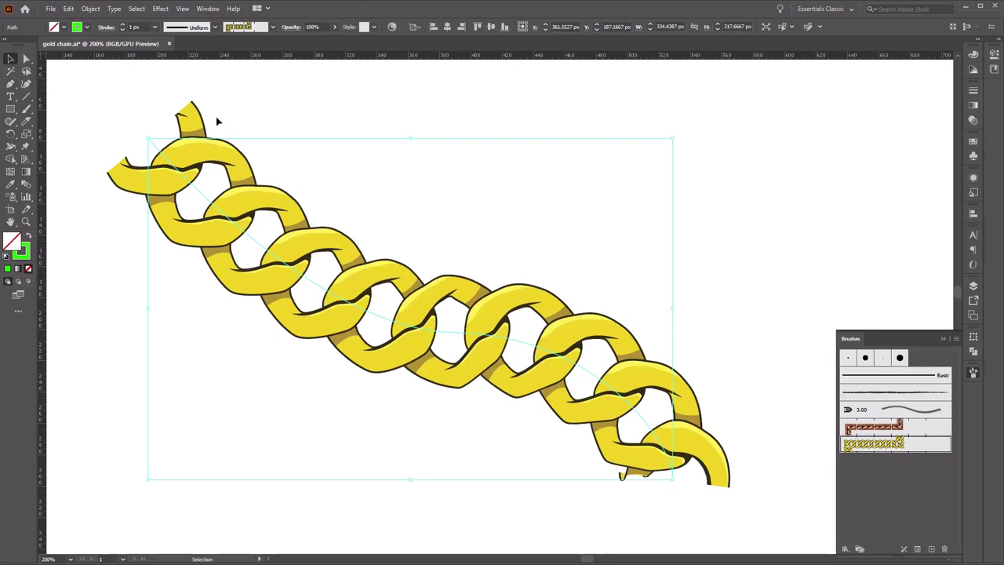
pyautogui.click(122, 31)
pyautogui.click(121, 30)
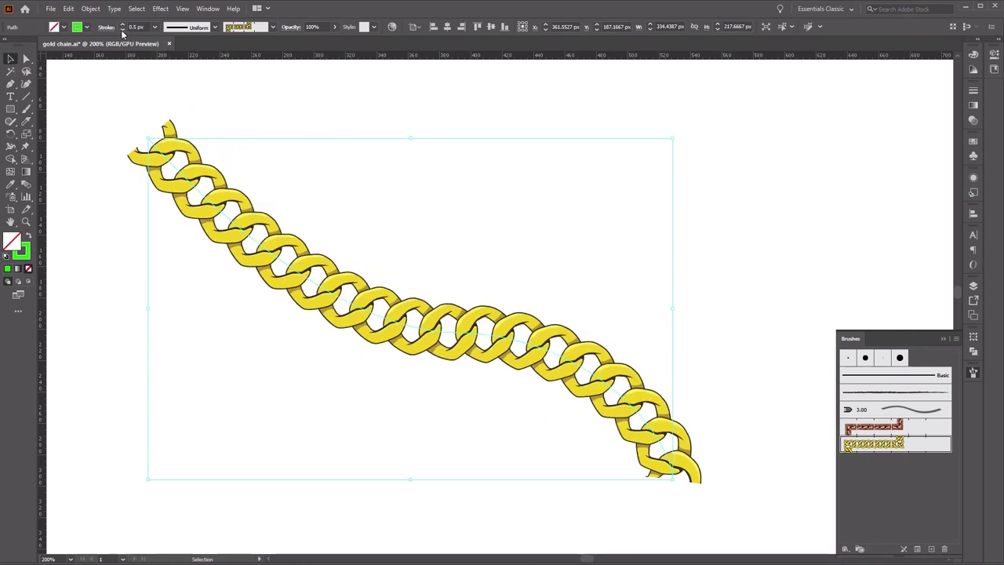
pyautogui.click(121, 31)
pyautogui.click(122, 30)
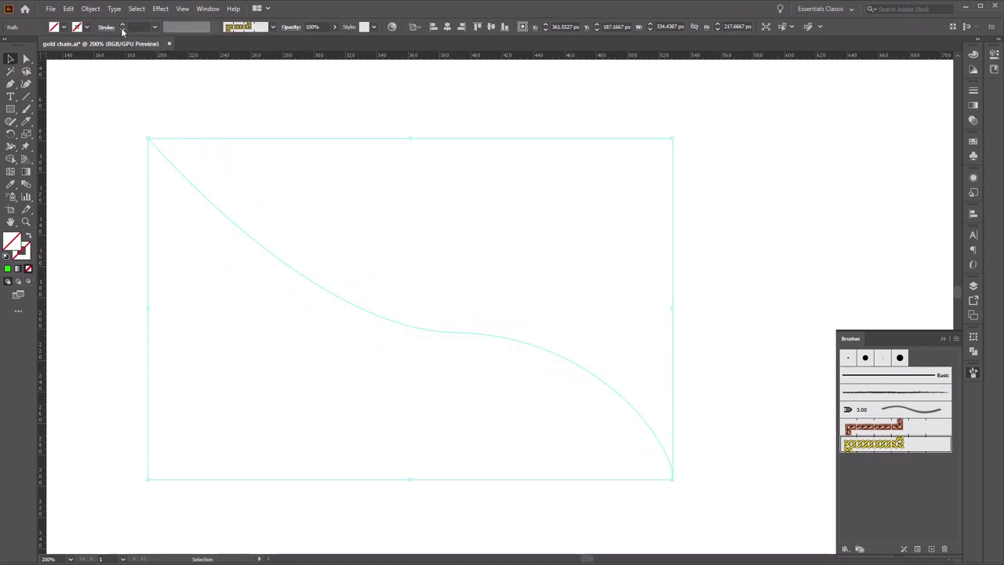
pyautogui.click(123, 26)
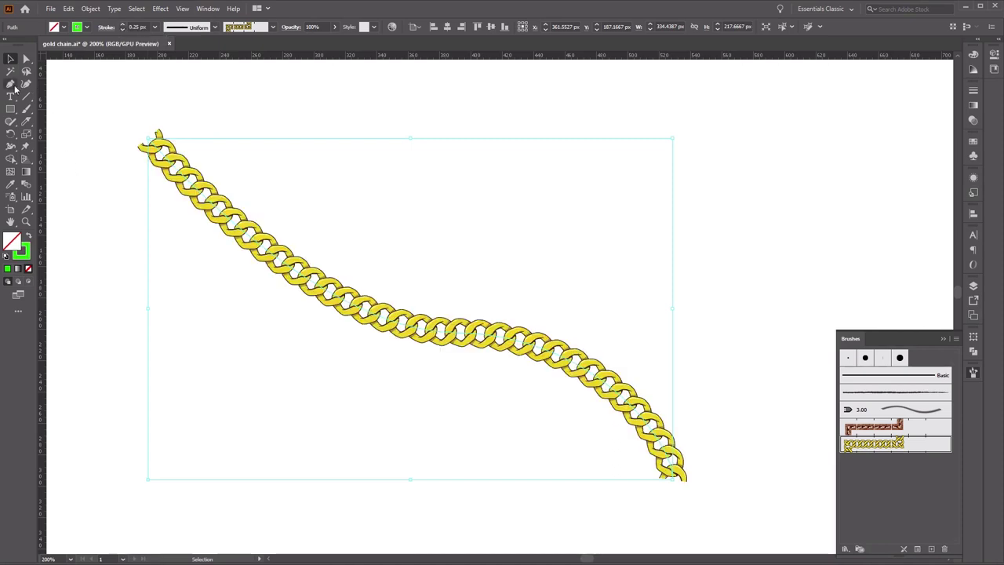
# - Draw a second open, looping curve about 266 × 166 px that crosses the chain twice, using the Pen tool, and deselect it
pyautogui.click(11, 84)
pyautogui.click(194, 412)
pyautogui.moveTo(435, 197); pyautogui.dragTo(587, 183)
pyautogui.moveTo(594, 335); pyautogui.dragTo(531, 441)
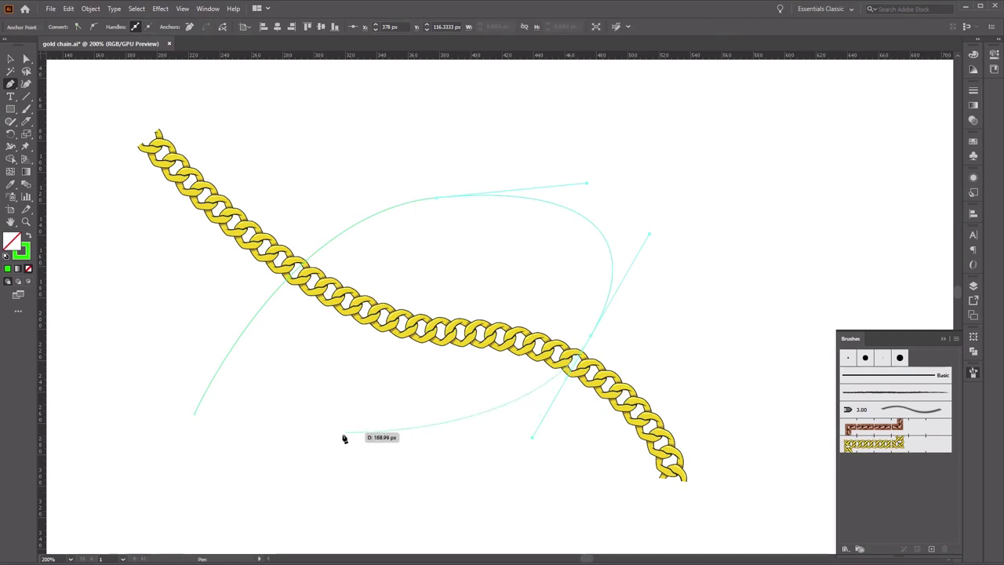
pyautogui.moveTo(333, 454); pyautogui.dragTo(337, 505)
pyautogui.press('v')
pyautogui.click(389, 473)
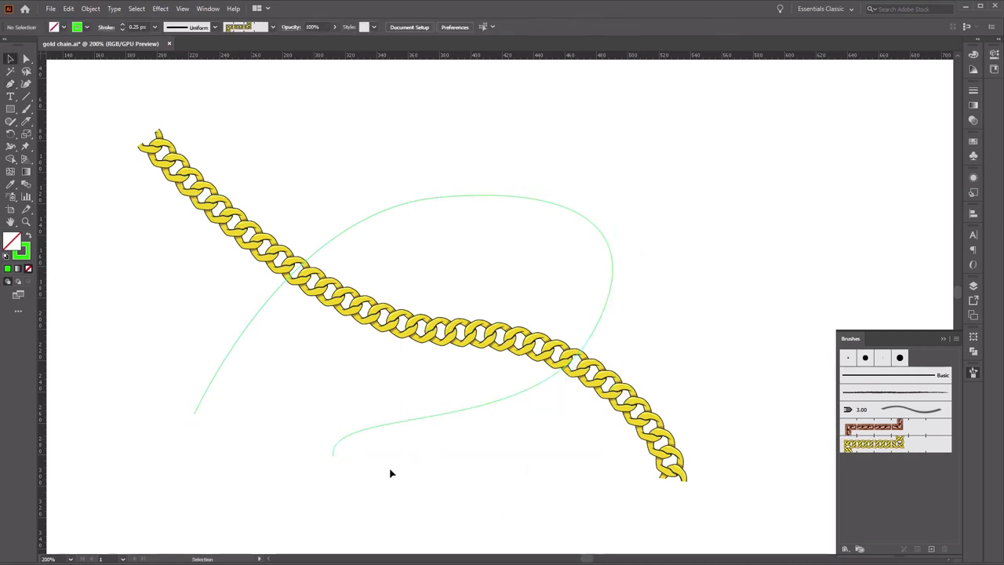
# - Clear the looping curve's stroke colour, apply the Chain Brush to it, and set its stroke weight to 0.25 px
pyautogui.moveTo(219, 374); pyautogui.dragTo(378, 477)
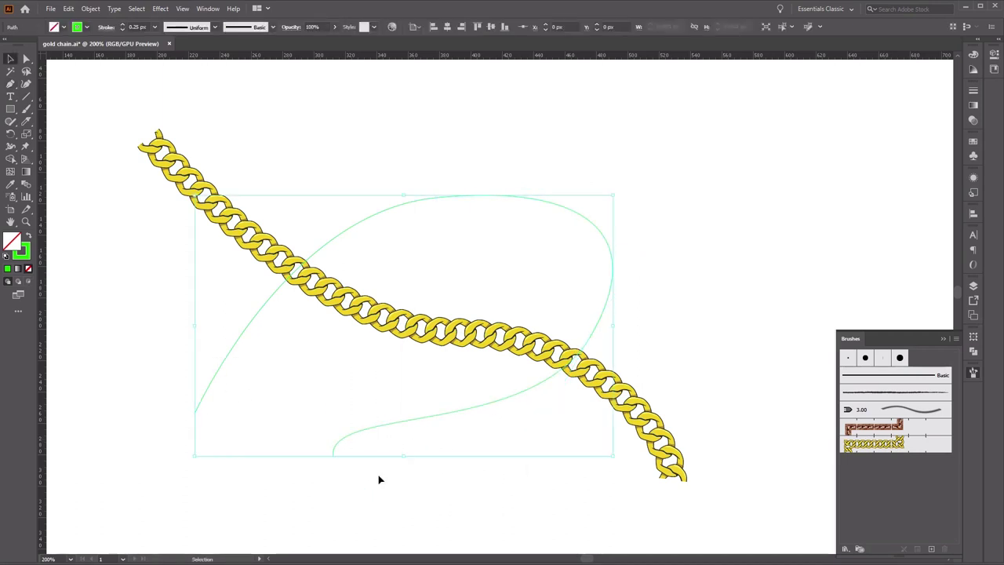
pyautogui.click(89, 27)
pyautogui.click(7, 46)
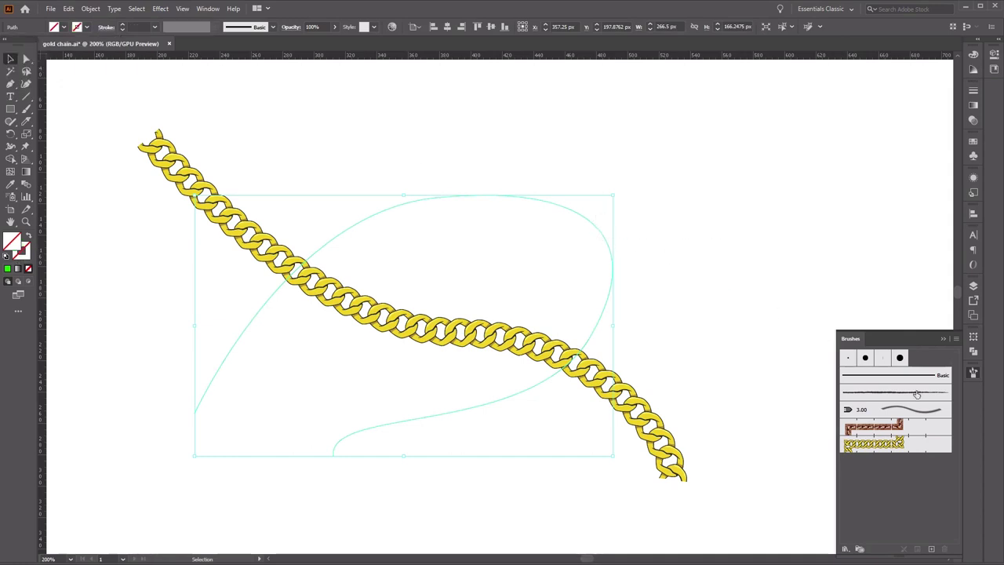
pyautogui.click(909, 450)
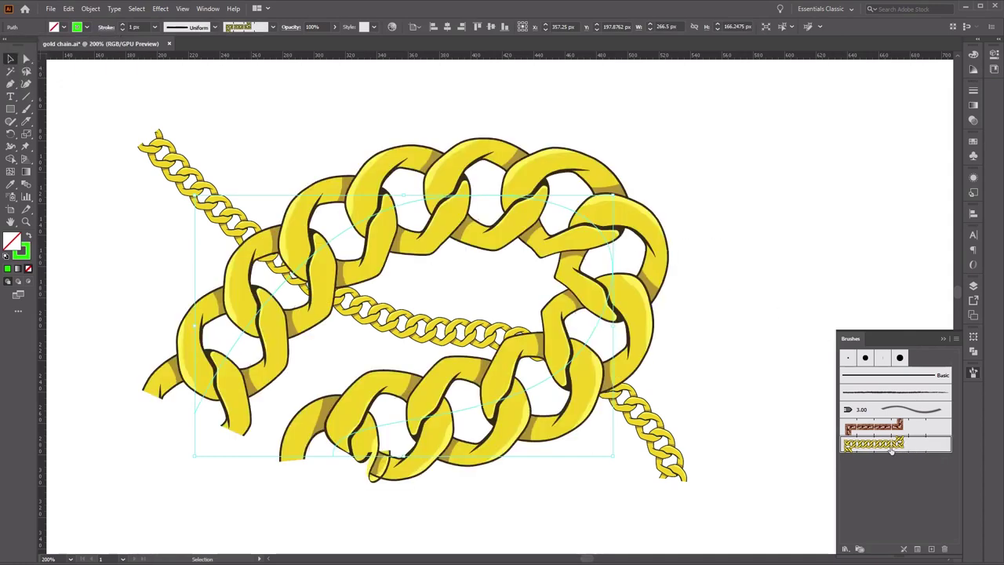
pyautogui.click(123, 29)
pyautogui.click(123, 30)
pyautogui.click(122, 30)
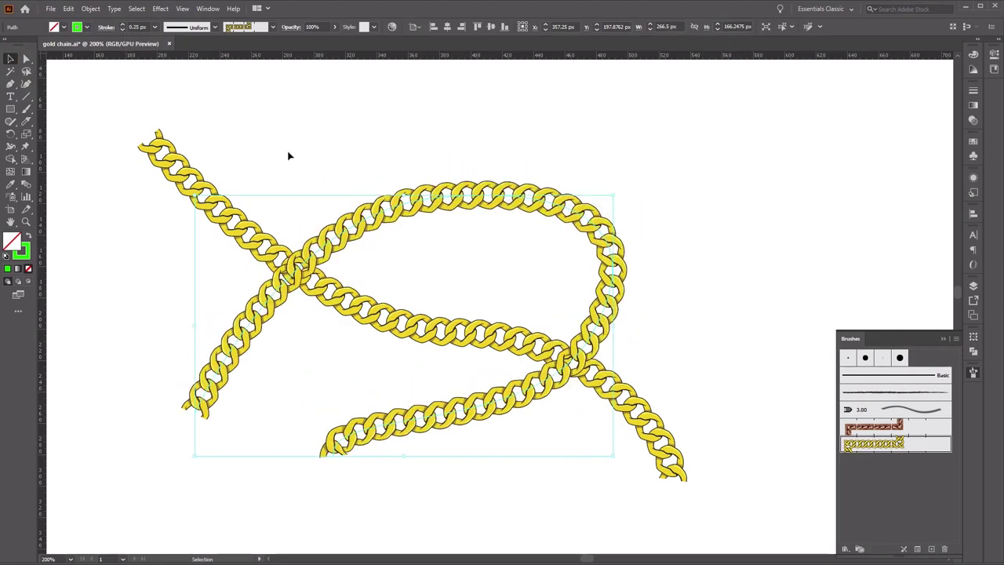